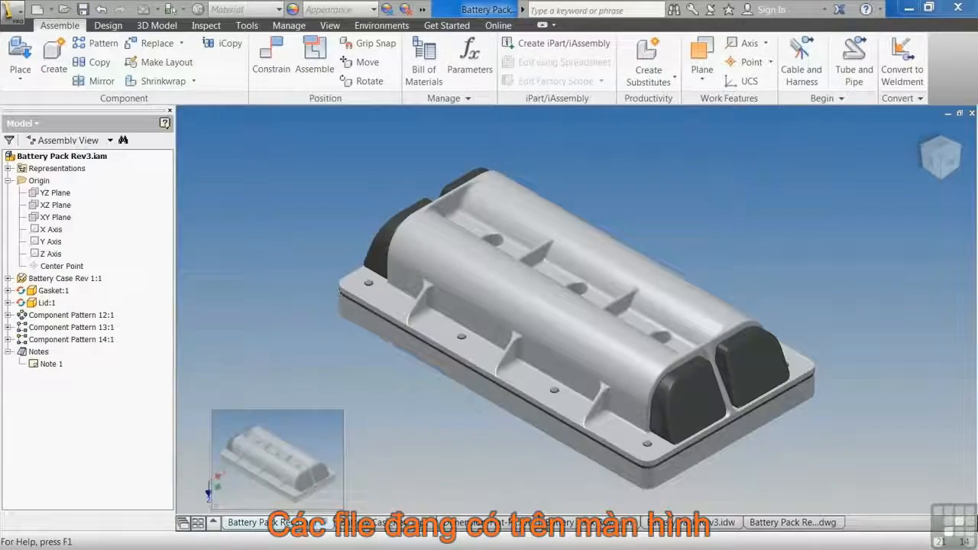
Look through the open part, sheet metal, presentation and drawing documents, ending on the Battery Pack Rev3 DWG drawing.
{"action": "left_click", "coordinate": [380, 524]}
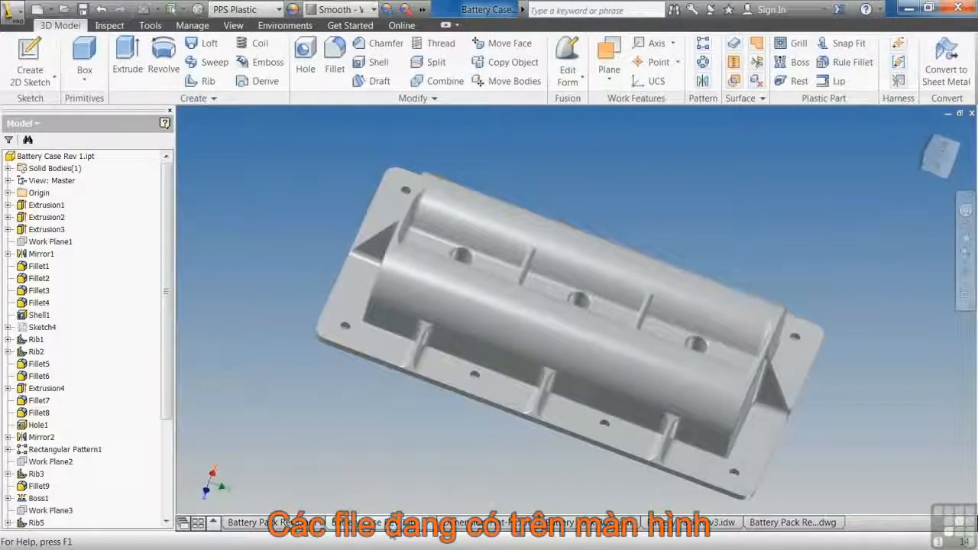
{"action": "left_click", "coordinate": [468, 523]}
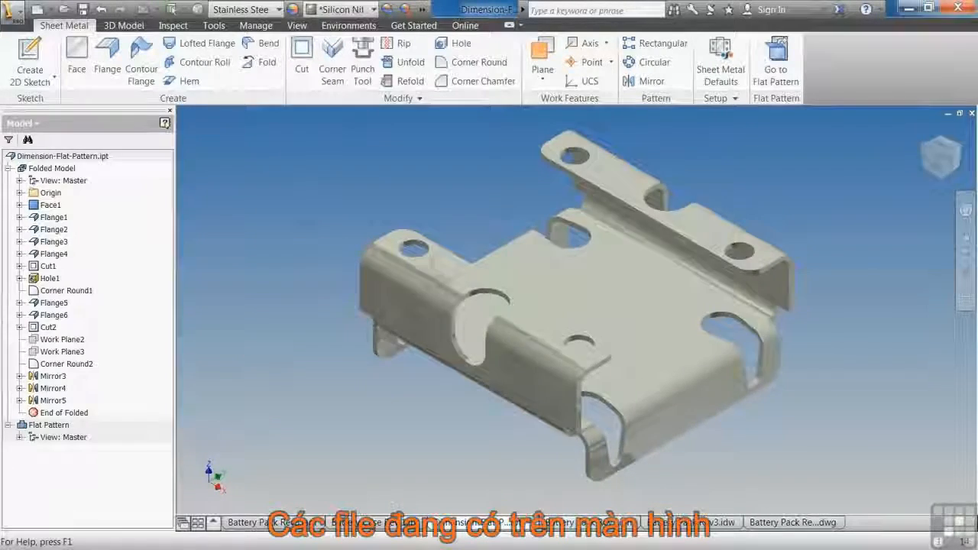
{"action": "left_click", "coordinate": [597, 524]}
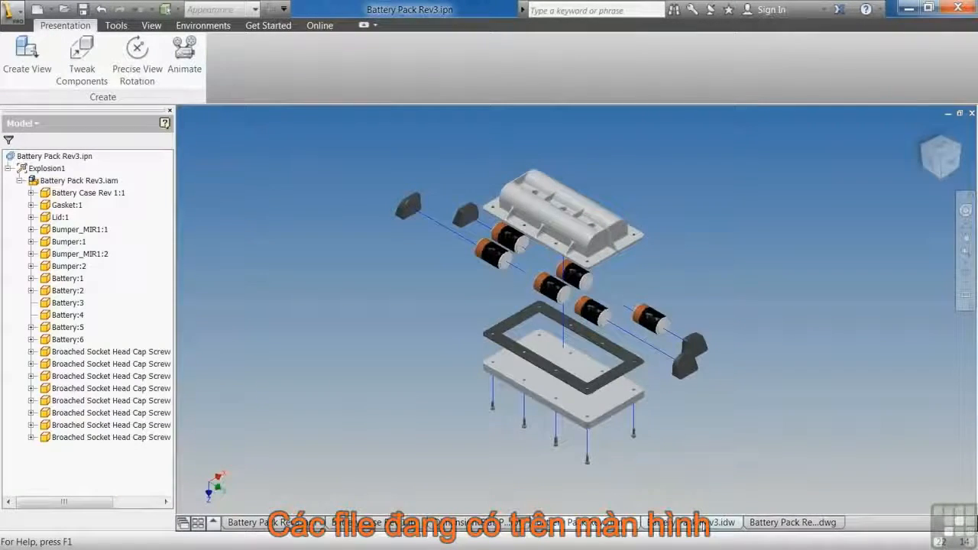
{"action": "left_click", "coordinate": [700, 524]}
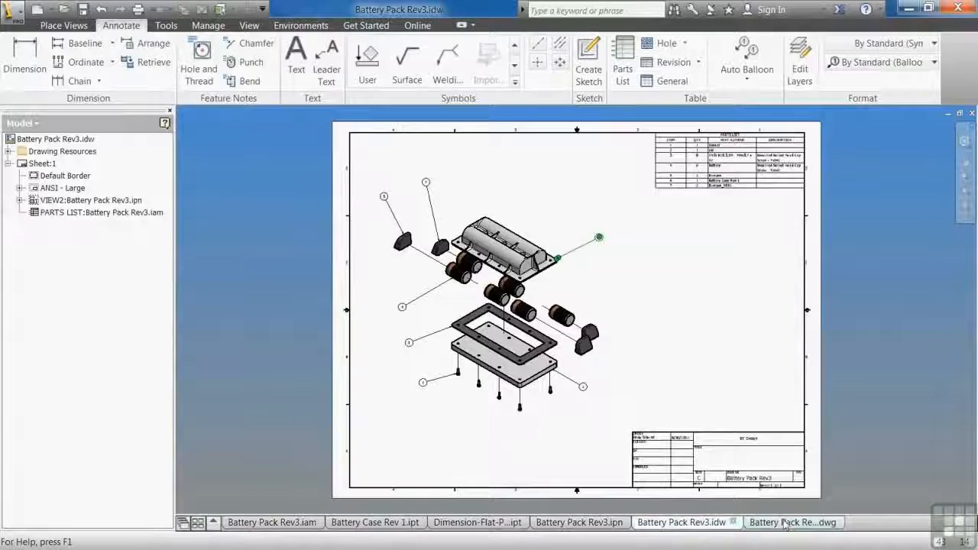
{"action": "mouse_move", "coordinate": [785, 536]}
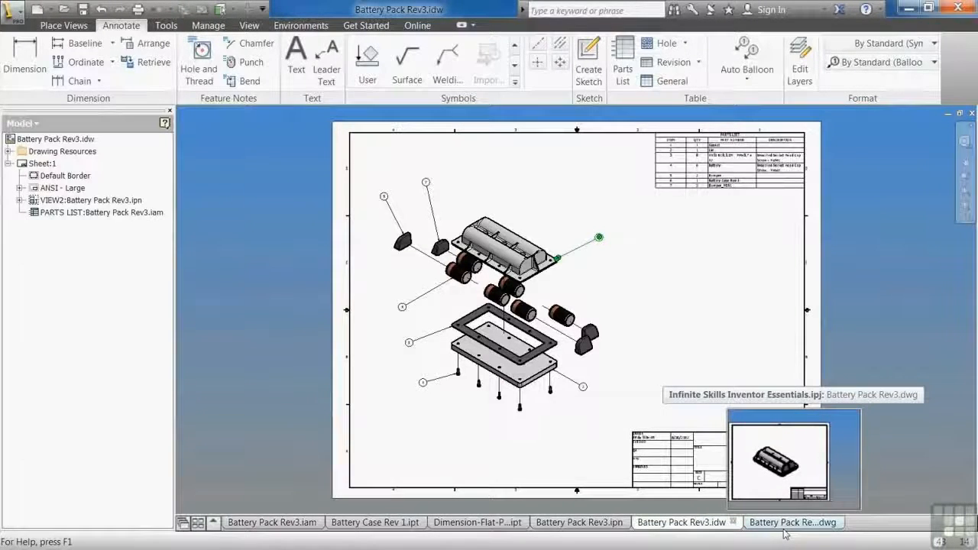
{"action": "left_click", "coordinate": [785, 533]}
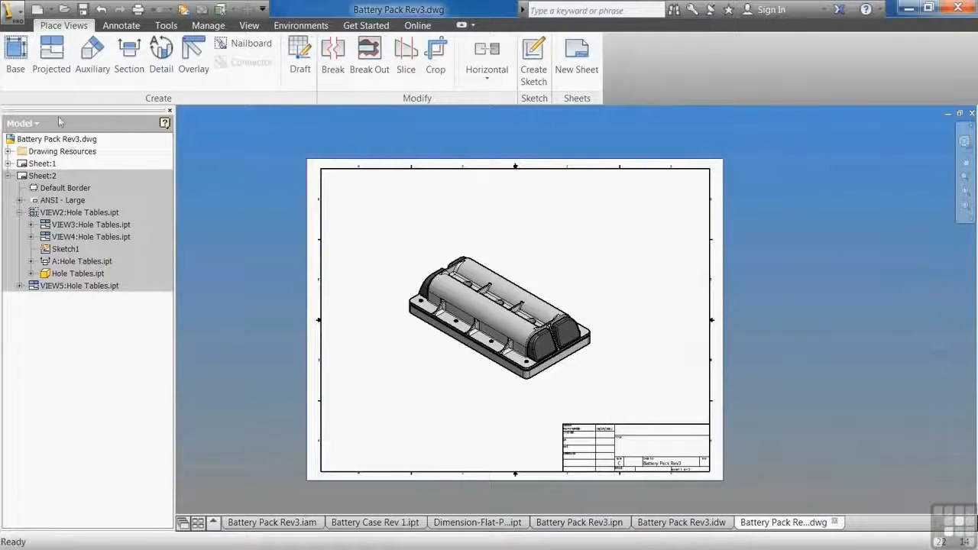
Review the Standard.ipn presentation template without creating a file, and view the exploded Battery Pack Rev3.idw drawing.
{"action": "left_click", "coordinate": [36, 9]}
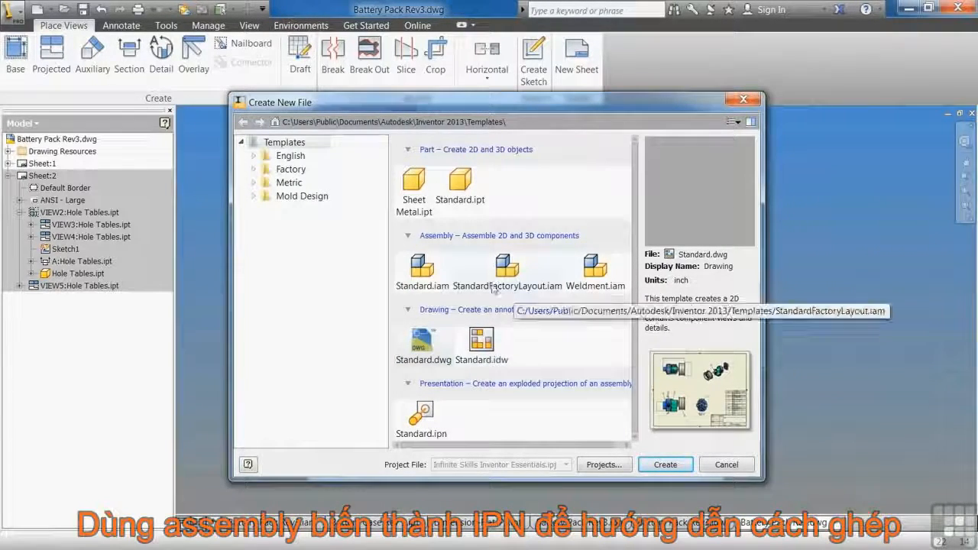
{"action": "left_click", "coordinate": [441, 423]}
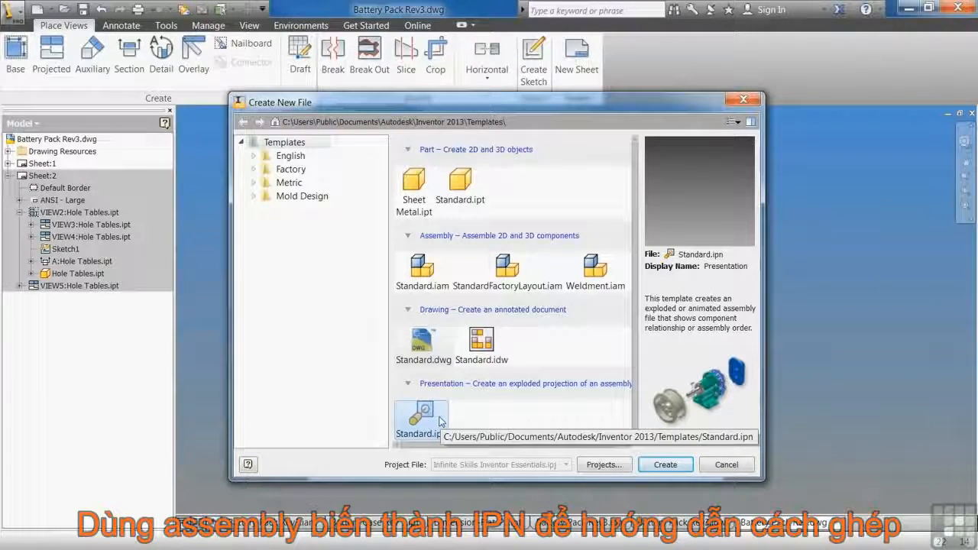
{"action": "left_click", "coordinate": [726, 465]}
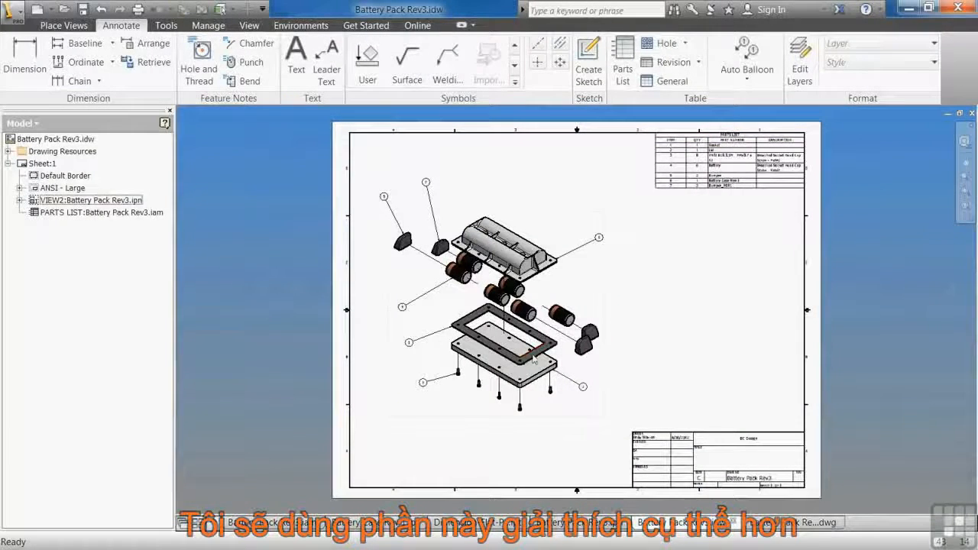
{"action": "left_click", "coordinate": [751, 179]}
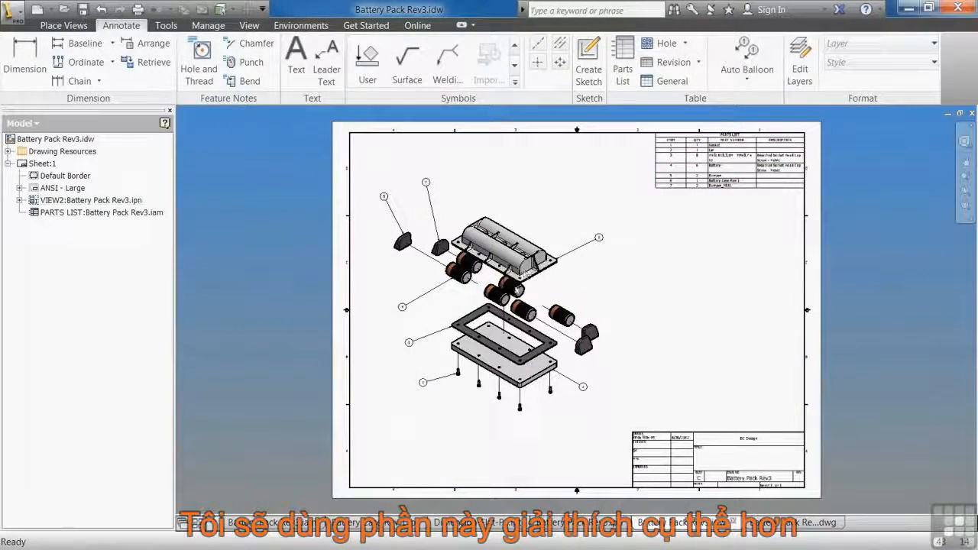
Browse the English template folder for new part, assembly, drawing and presentation files.
{"action": "left_click", "coordinate": [36, 10]}
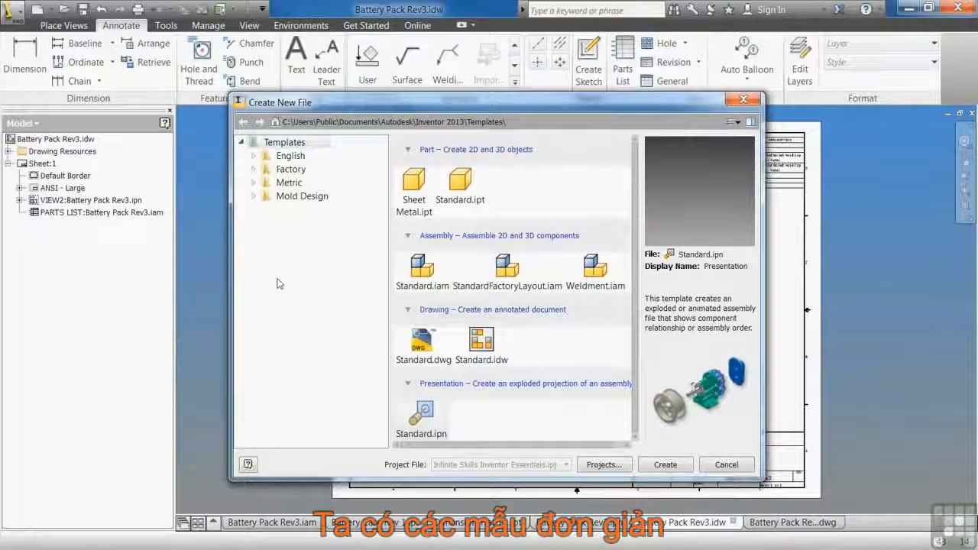
{"action": "left_click", "coordinate": [291, 156]}
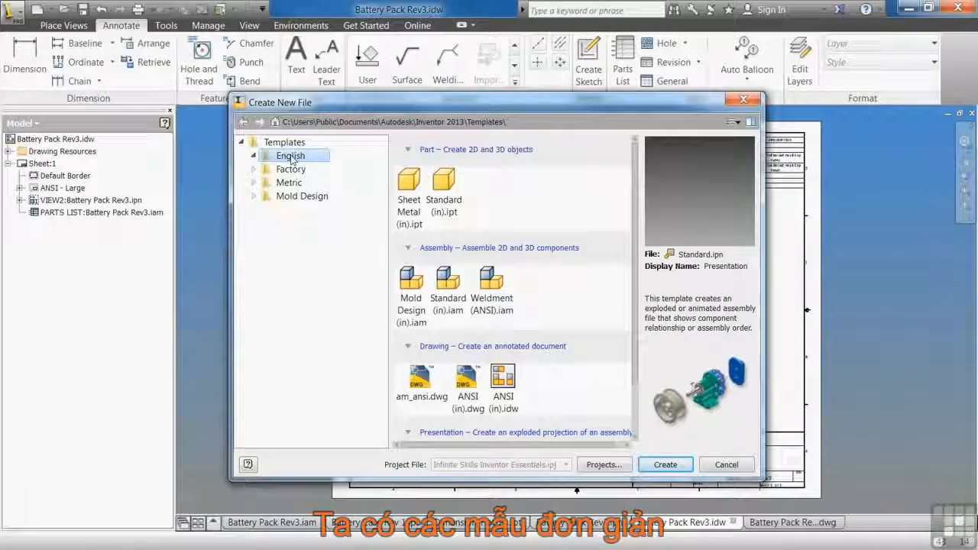
{"action": "scroll", "coordinate": [496, 272], "scroll_direction": "down", "scroll_amount": 2}
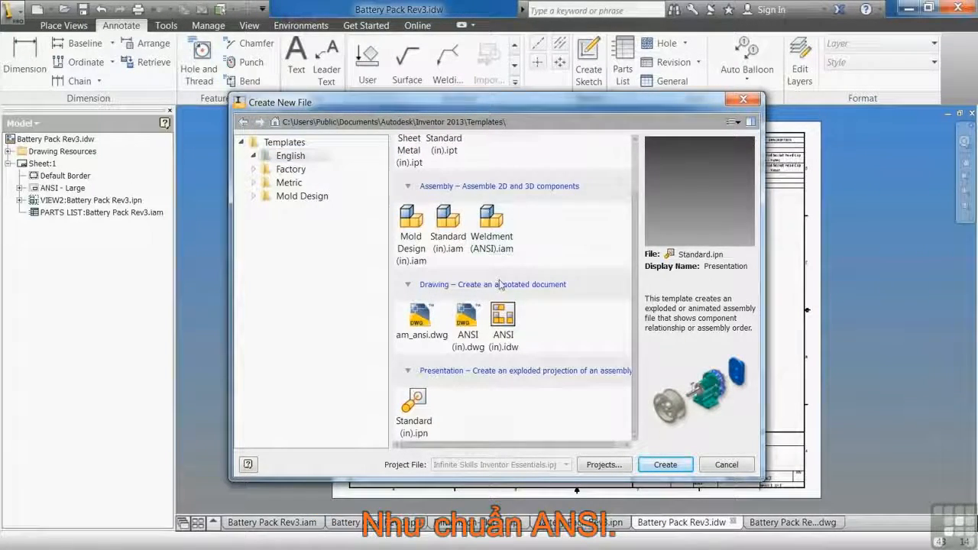
{"action": "scroll", "coordinate": [501, 279], "scroll_direction": "up", "scroll_amount": 2}
Browse the Metric template folder through its part, assembly, drawing and presentation templates.
{"action": "left_click", "coordinate": [289, 183]}
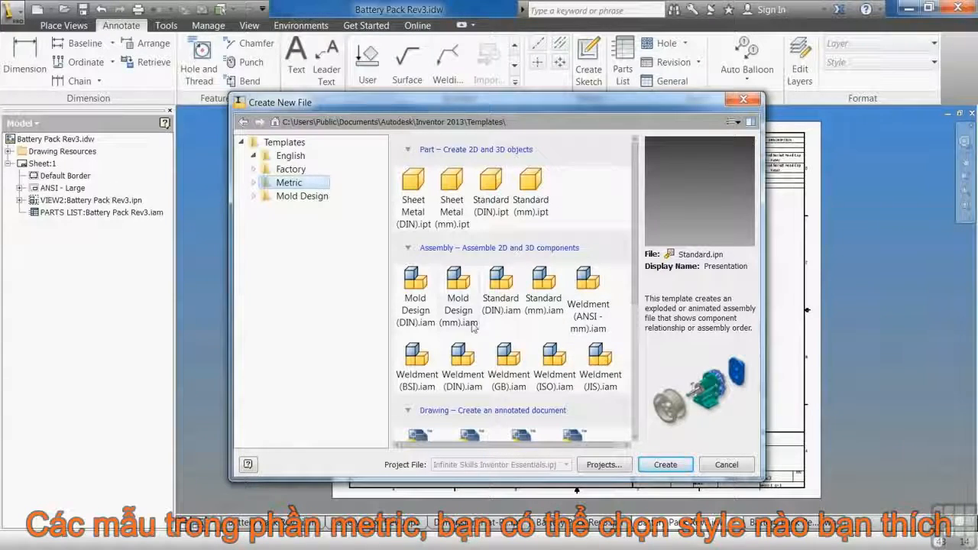
{"action": "scroll", "coordinate": [457, 336], "scroll_direction": "down", "scroll_amount": 1}
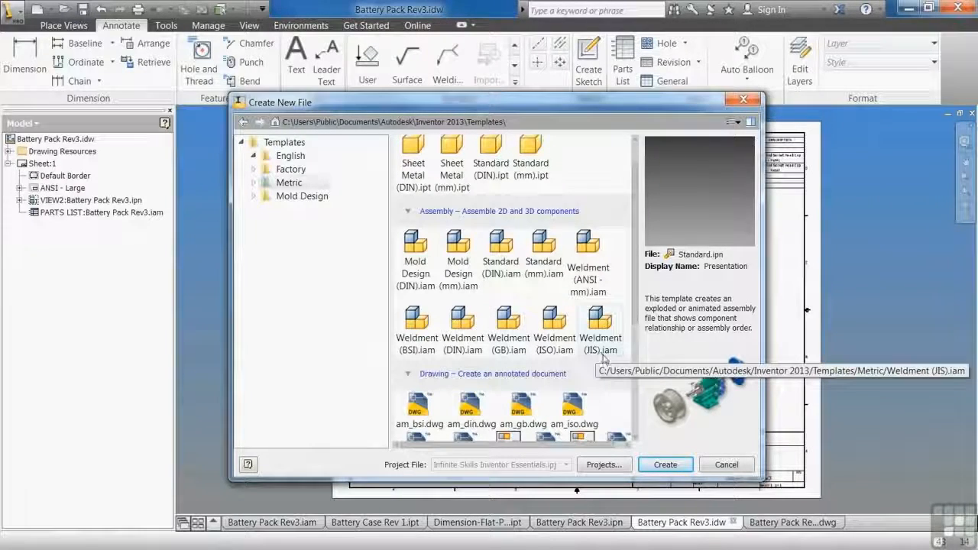
{"action": "scroll", "coordinate": [608, 361], "scroll_direction": "down", "scroll_amount": 2}
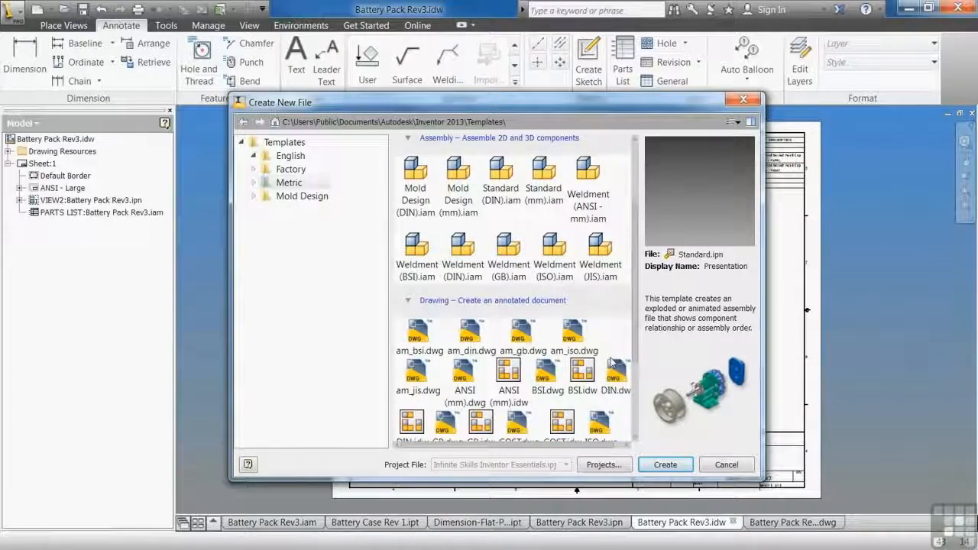
{"action": "scroll", "coordinate": [612, 362], "scroll_direction": "down", "scroll_amount": 2}
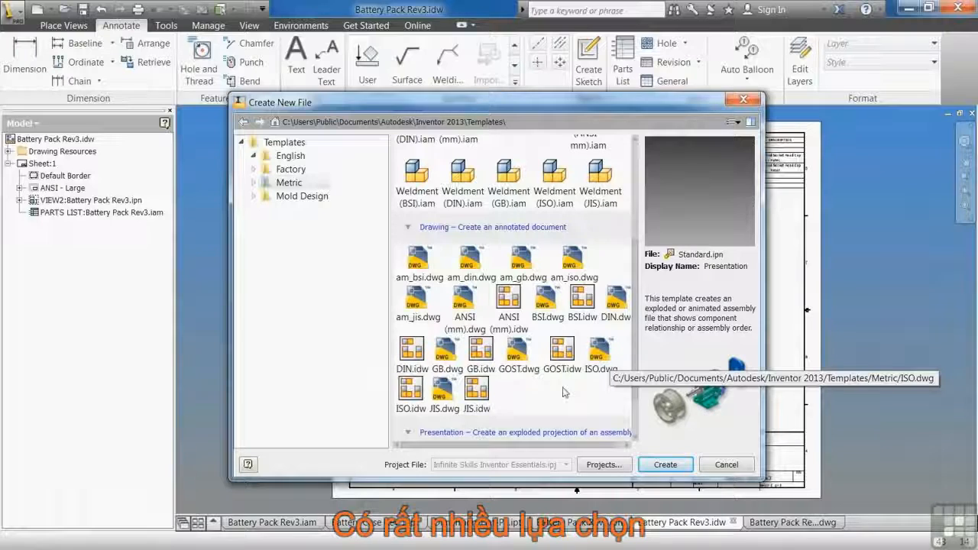
{"action": "scroll", "coordinate": [527, 395], "scroll_direction": "down", "scroll_amount": 1}
{"action": "scroll", "coordinate": [527, 395], "scroll_direction": "down", "scroll_amount": 1}
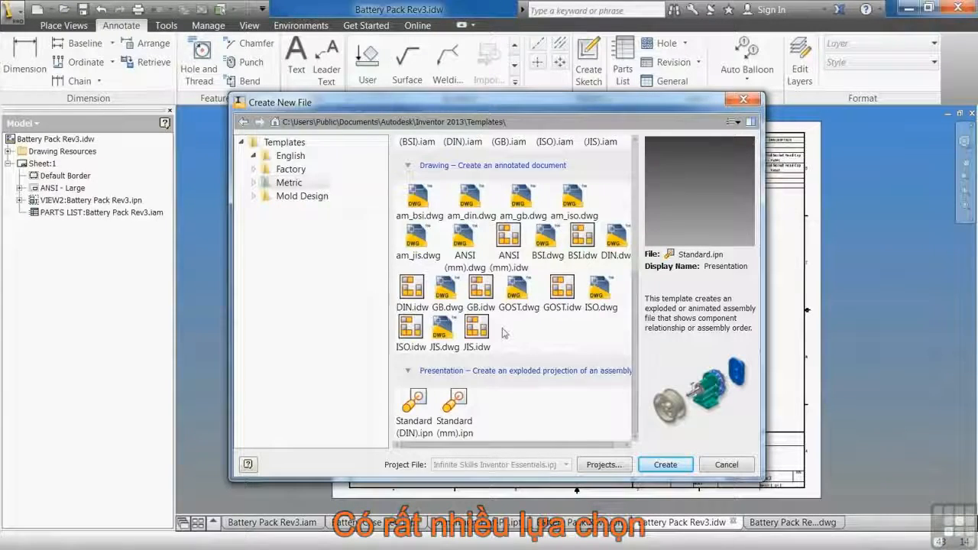
{"action": "scroll", "coordinate": [504, 334], "scroll_direction": "up", "scroll_amount": 6}
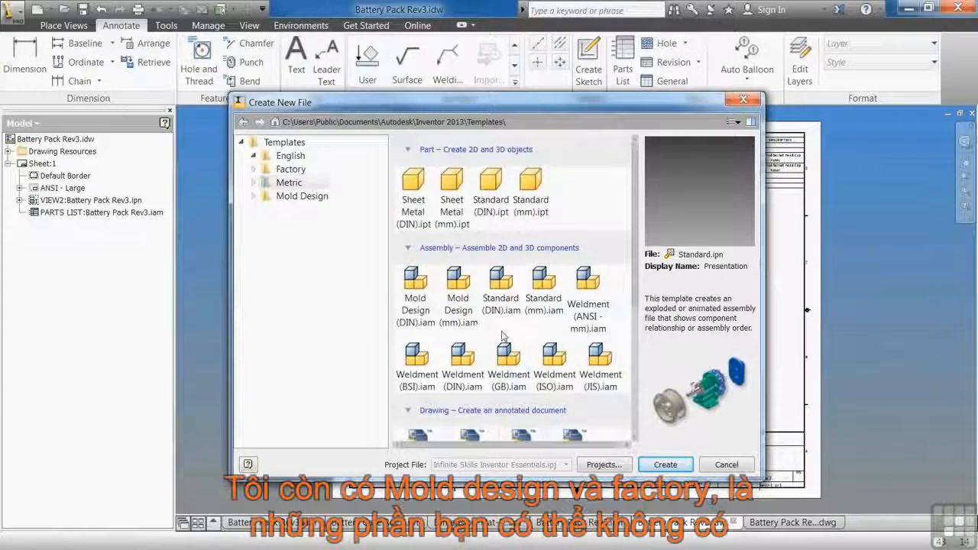
View the Mold Design and Factory template folders and return to the main Templates folder.
{"action": "left_click", "coordinate": [293, 197]}
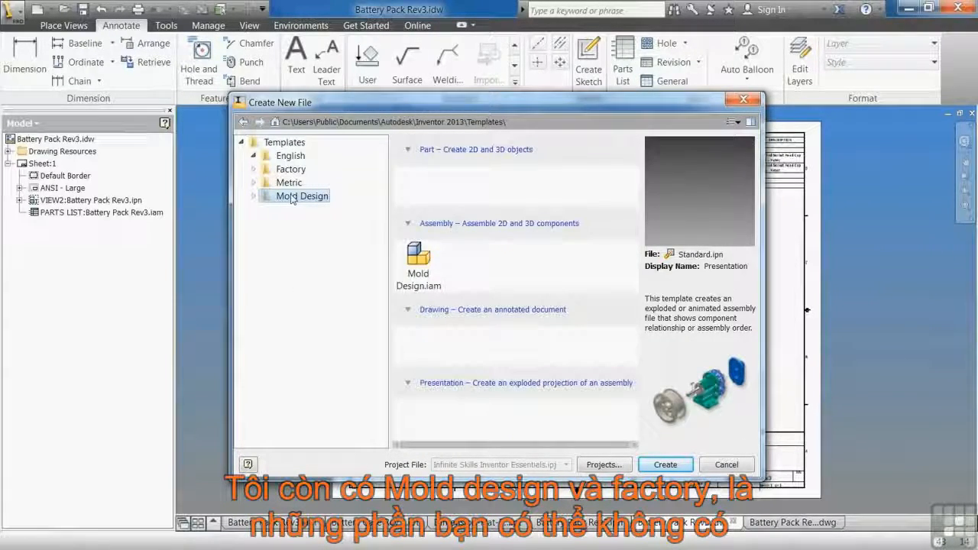
{"action": "left_click", "coordinate": [288, 170]}
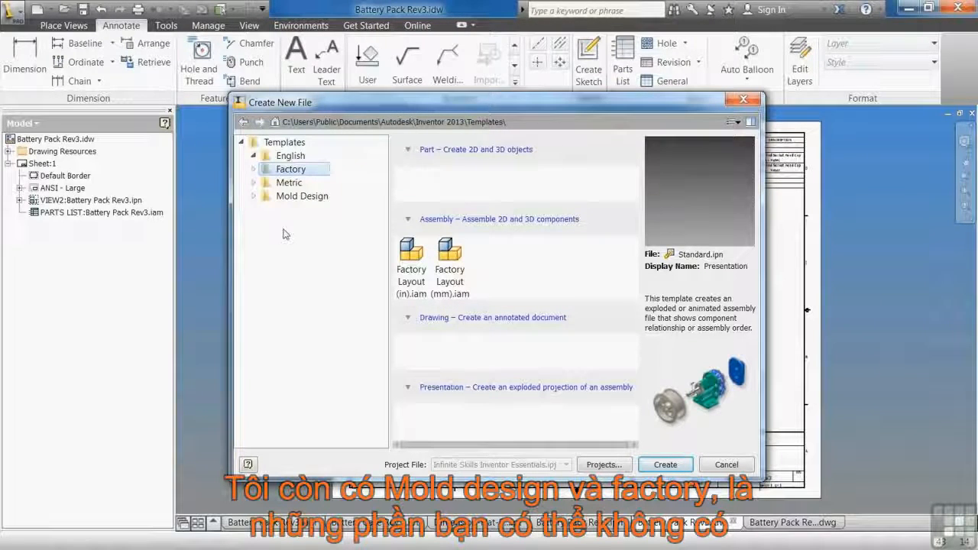
{"action": "left_click", "coordinate": [283, 144]}
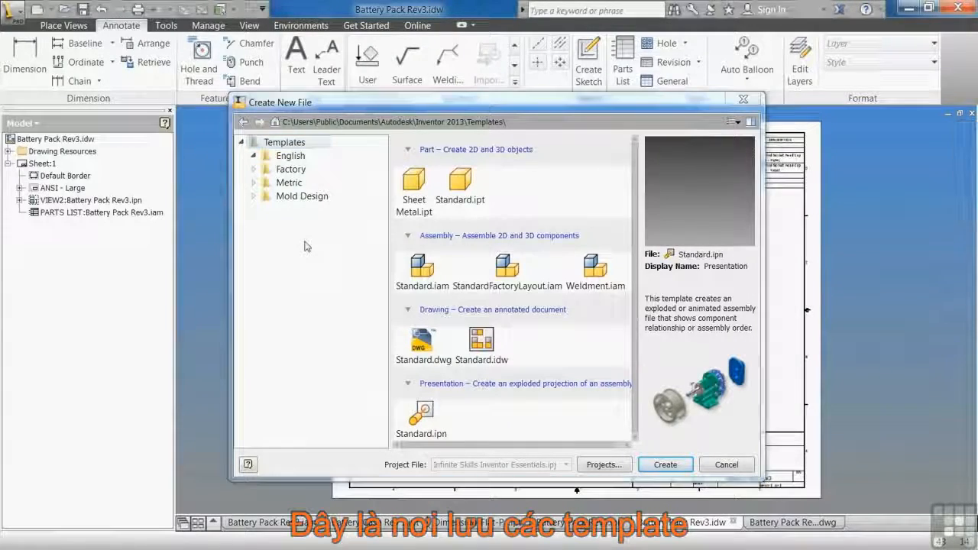
Switch to Windows Explorer and create a folder named Infinite Skills in Inventor 2013's Templates folder.
{"action": "key", "text": "alt+Tab"}
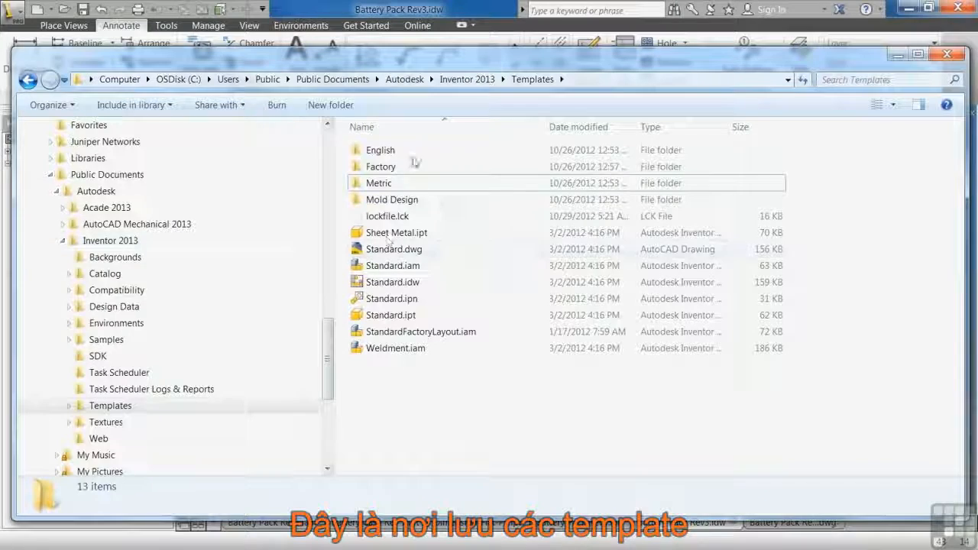
{"action": "right_click", "coordinate": [371, 382]}
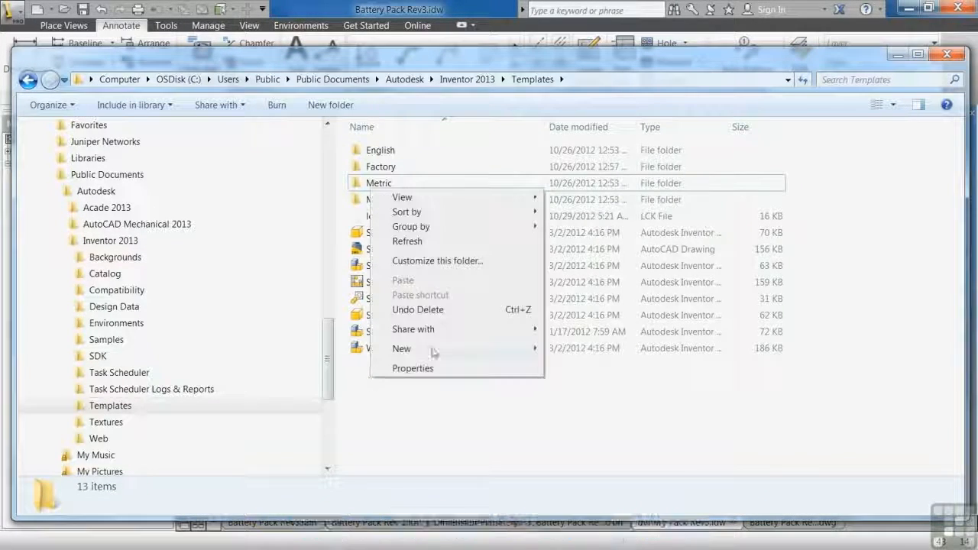
{"action": "mouse_move", "coordinate": [444, 348]}
{"action": "left_click", "coordinate": [578, 136]}
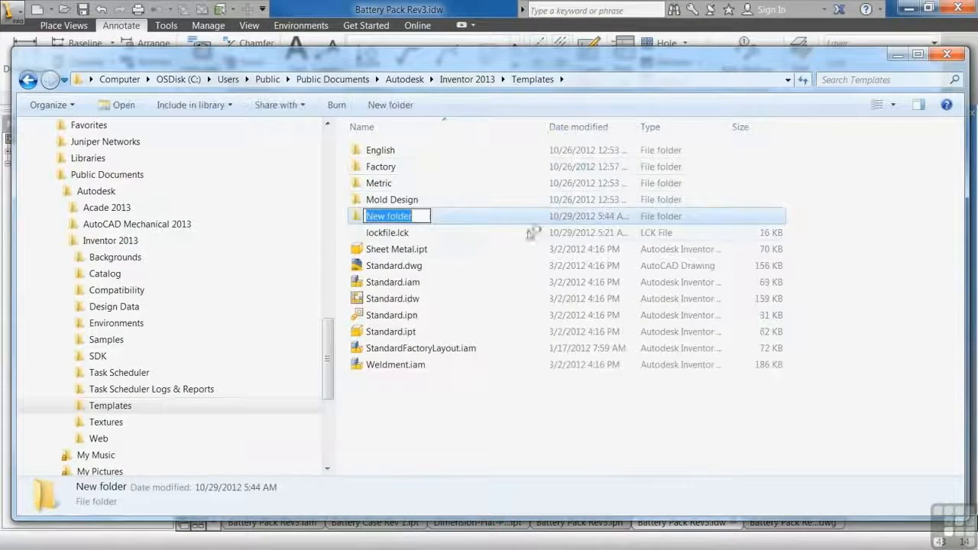
{"action": "type", "text": "Infinite Skills"}
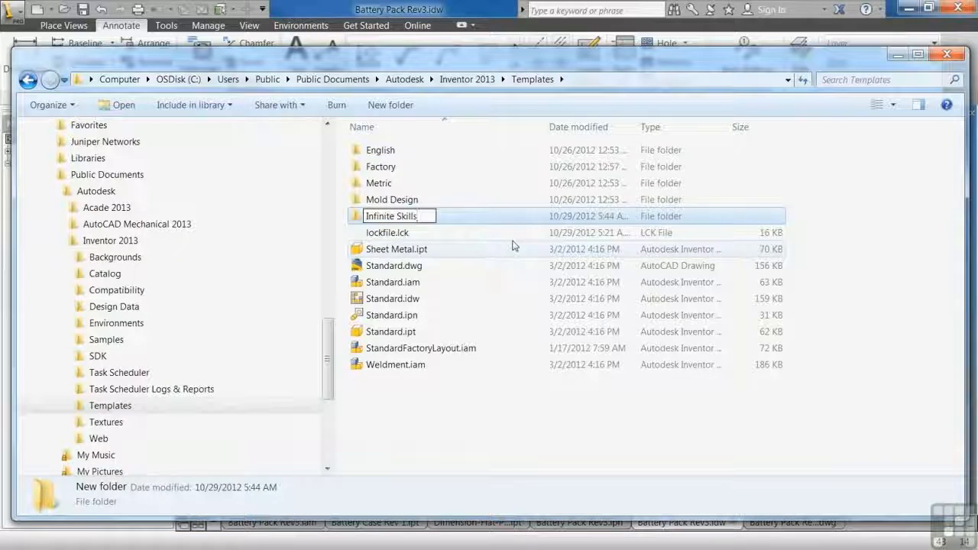
{"action": "key", "text": "Return"}
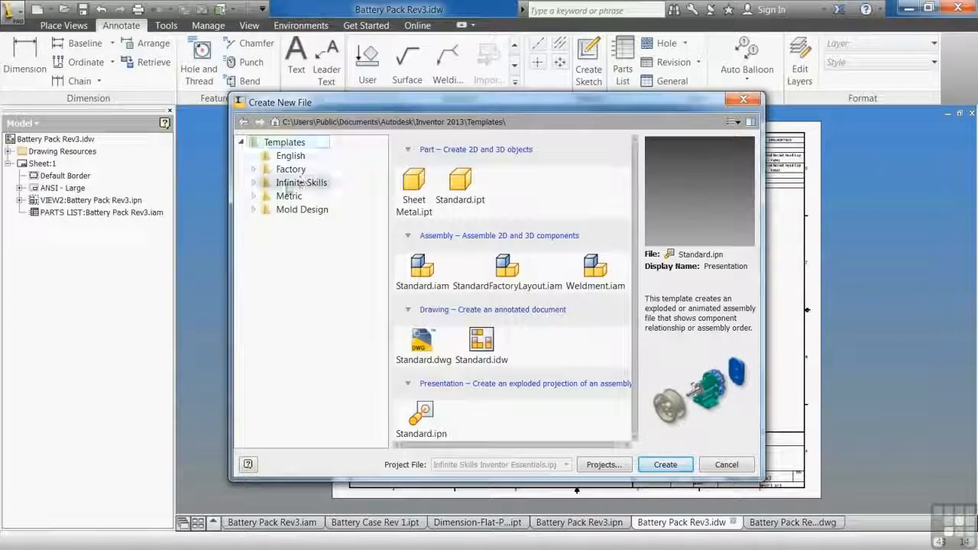
Check the Infinite Skills folder among Inventor's new-file templates and leave without creating a file.
{"action": "left_click", "coordinate": [289, 188]}
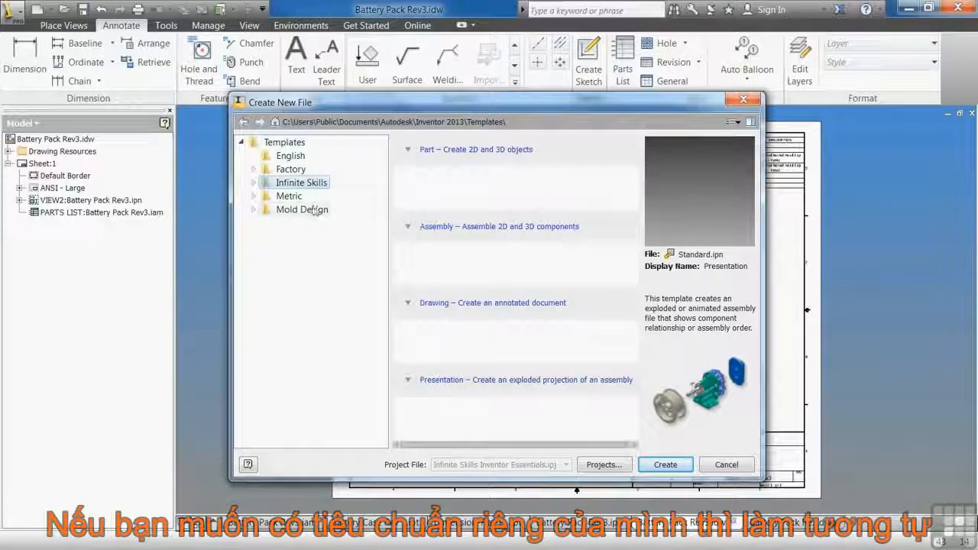
{"action": "left_click", "coordinate": [284, 142]}
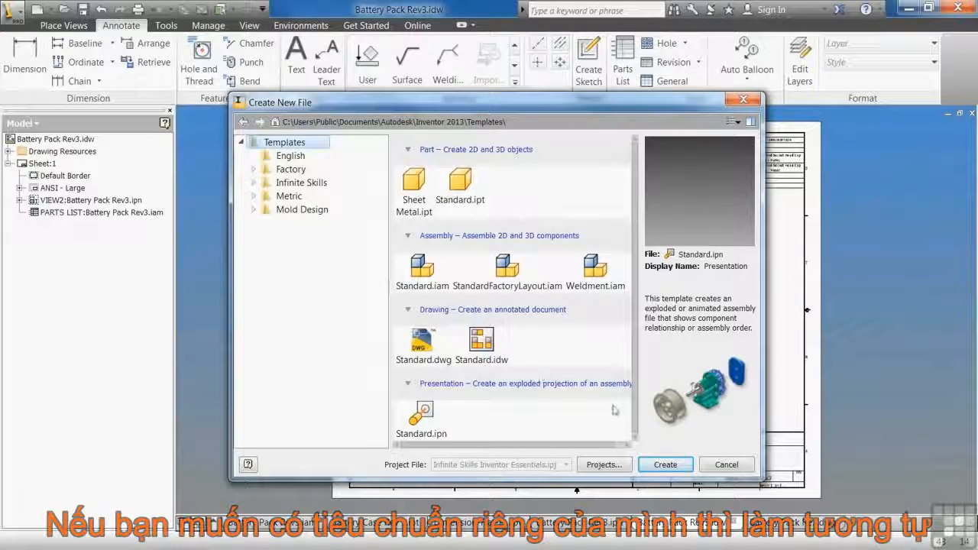
{"action": "left_click", "coordinate": [716, 464]}
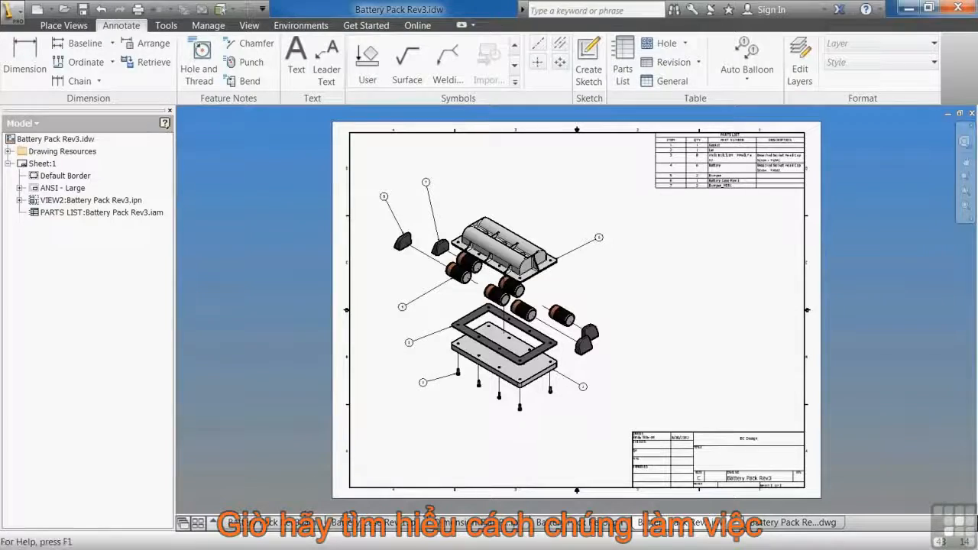
Inspect the Battery Case Rev 1 part, then the flat pattern, folded model and 3D modelling tools of Dimension-Flat-Pattern.ipt.
{"action": "left_click", "coordinate": [369, 524]}
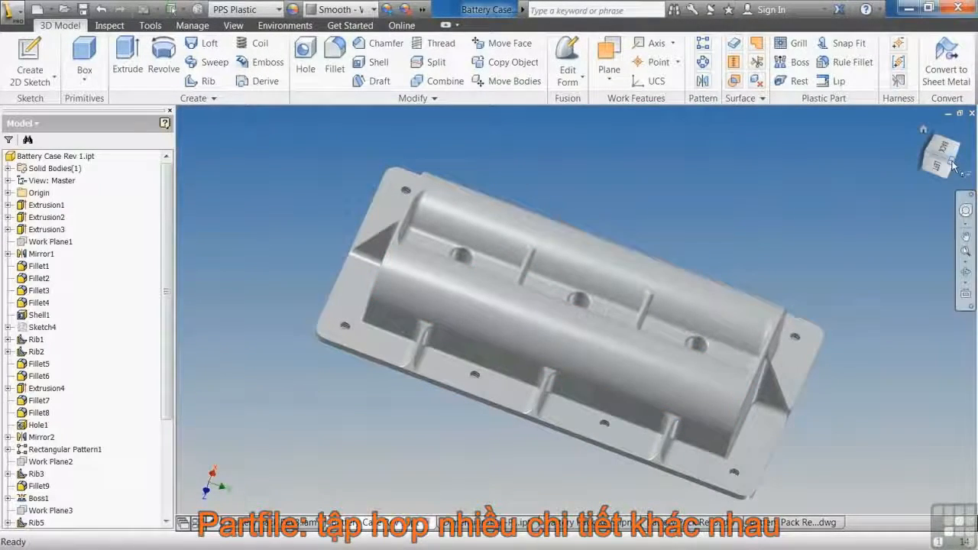
{"action": "mouse_move", "coordinate": [953, 165]}
{"action": "left_mouse_down"}
{"action": "mouse_move", "coordinate": [922, 84]}
{"action": "mouse_move", "coordinate": [940, 95]}
{"action": "mouse_move", "coordinate": [921, 184]}
{"action": "mouse_move", "coordinate": [933, 187]}
{"action": "mouse_move", "coordinate": [927, 153]}
{"action": "mouse_move", "coordinate": [954, 202]}
{"action": "left_mouse_up"}
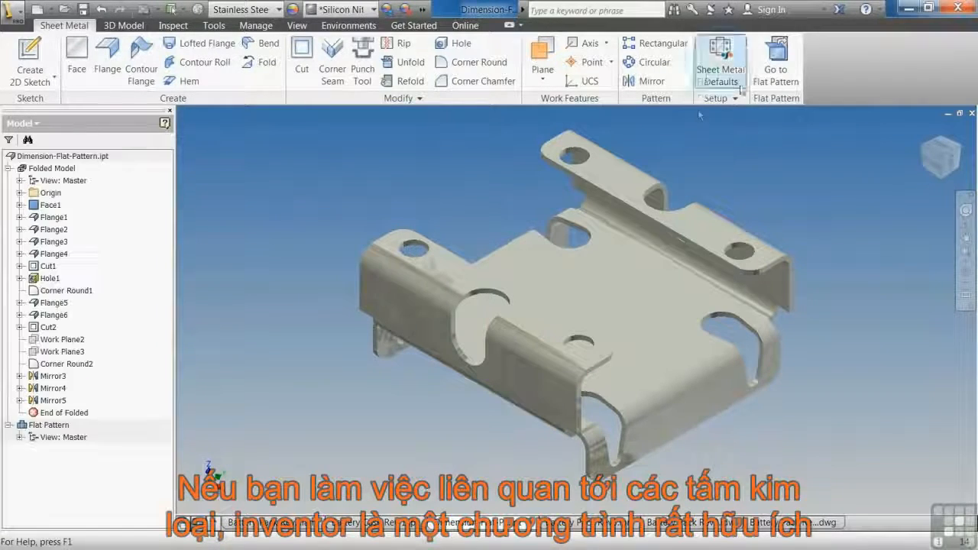
{"action": "left_click", "coordinate": [776, 61]}
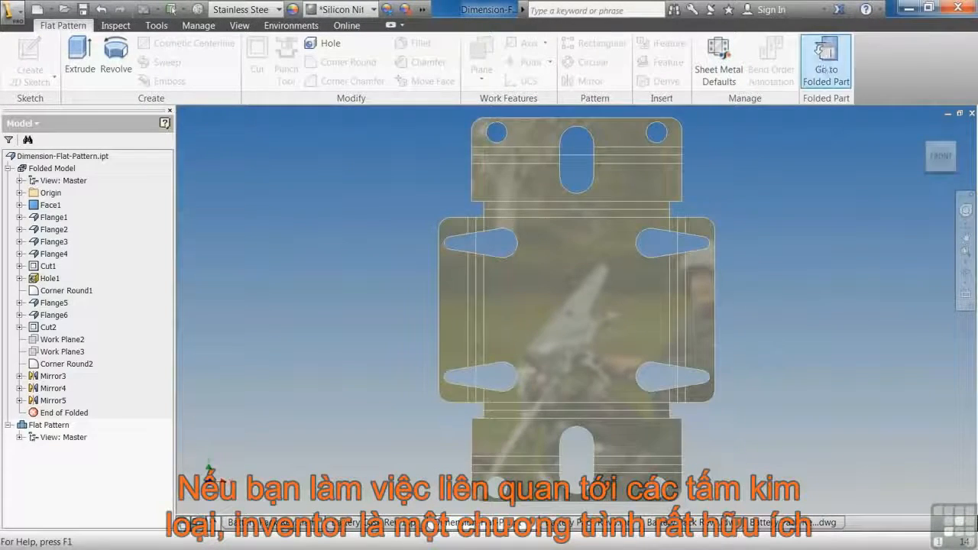
{"action": "left_click", "coordinate": [826, 54]}
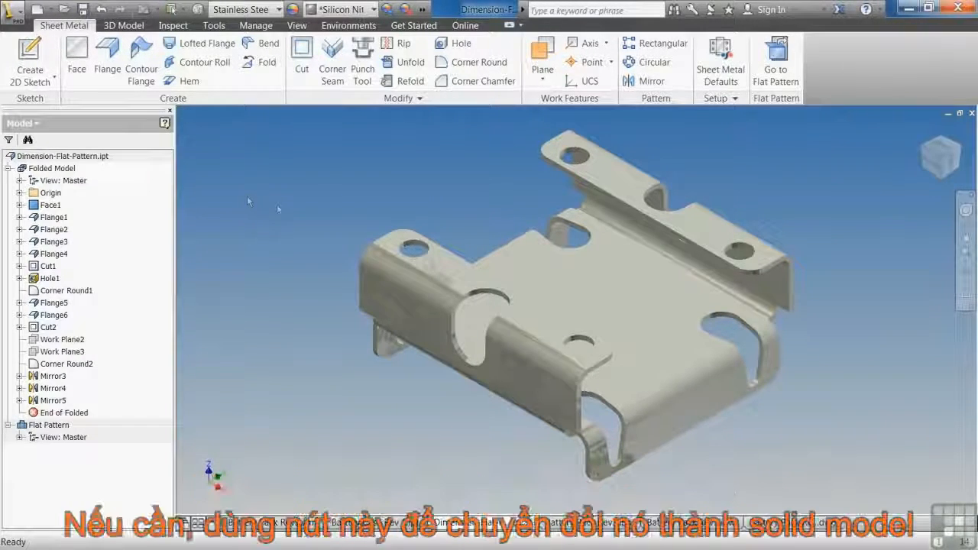
{"action": "left_click", "coordinate": [124, 25]}
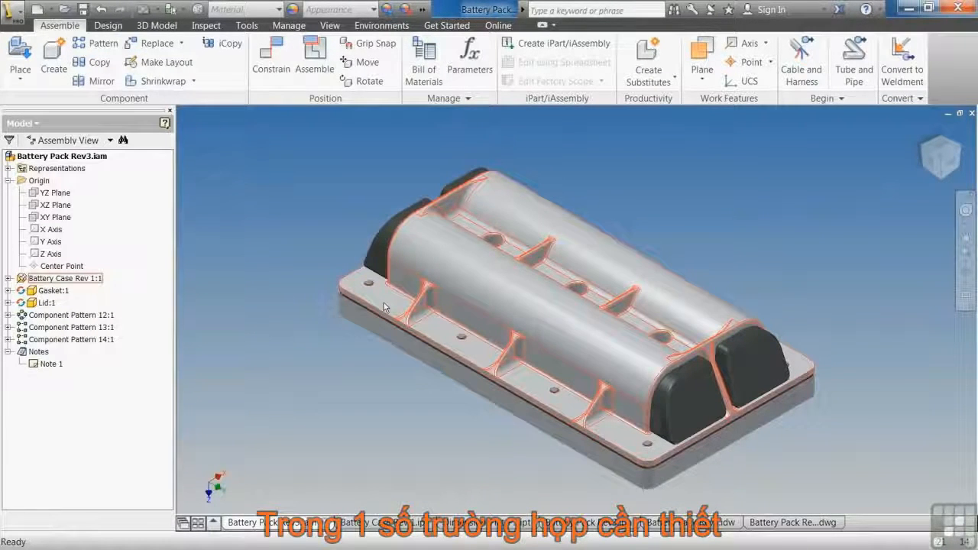
View the assembly's 3D modelling tools, inspect Battery Case Rev 1 in its own window, and return to the Battery Pack Rev3 assembly.
{"action": "left_click", "coordinate": [151, 28]}
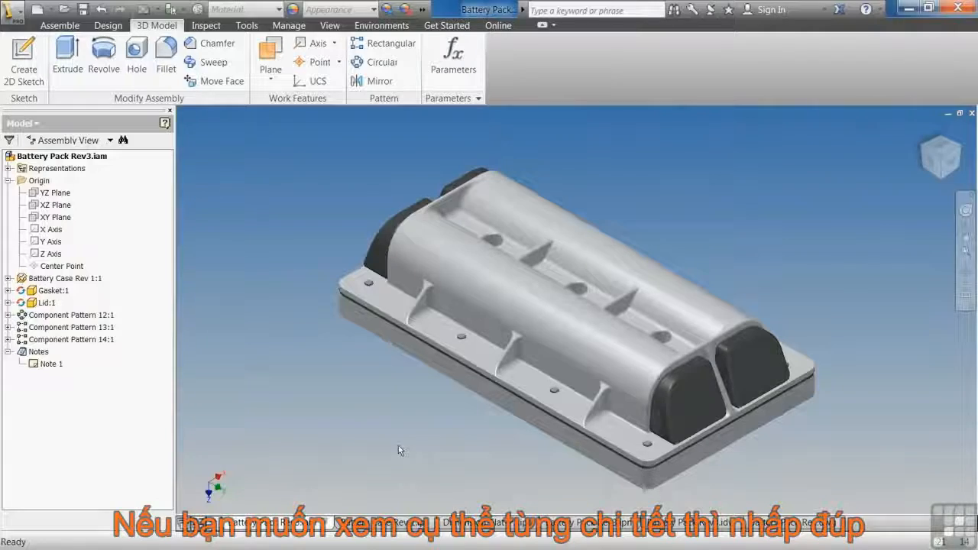
{"action": "double_click", "coordinate": [463, 368]}
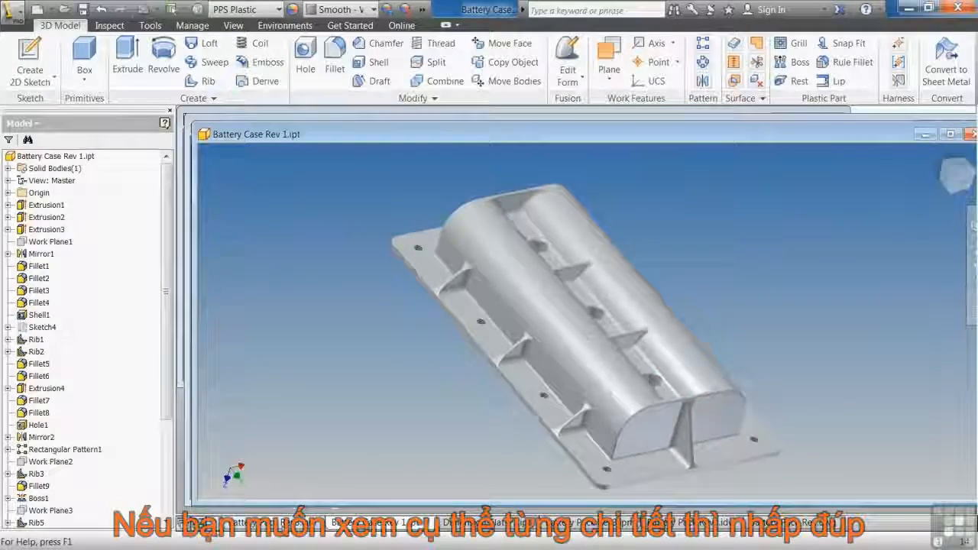
{"action": "left_click", "coordinate": [268, 523]}
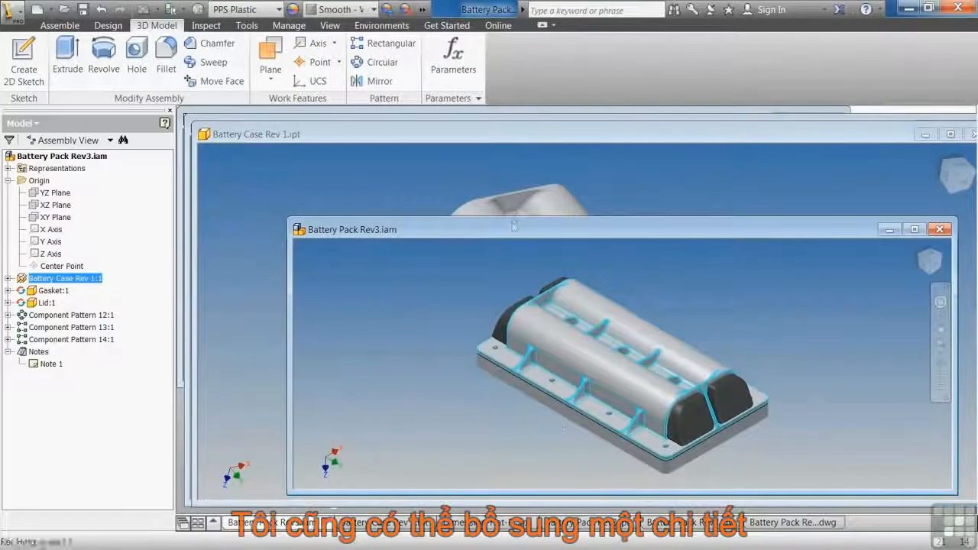
{"action": "double_click", "coordinate": [514, 229]}
Activate the Lid for in-place editing within the Battery Pack Rev3 assembly, inspect its features, and return to the assembly level.
{"action": "double_click", "coordinate": [505, 410]}
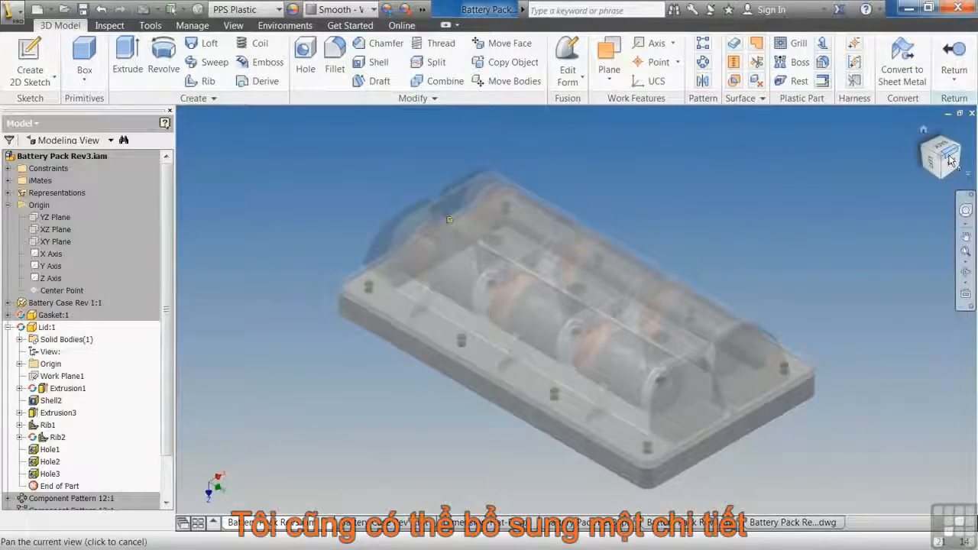
{"action": "mouse_move", "coordinate": [946, 158]}
{"action": "left_mouse_down"}
{"action": "mouse_move", "coordinate": [944, 75]}
{"action": "mouse_move", "coordinate": [945, 159]}
{"action": "left_mouse_up"}
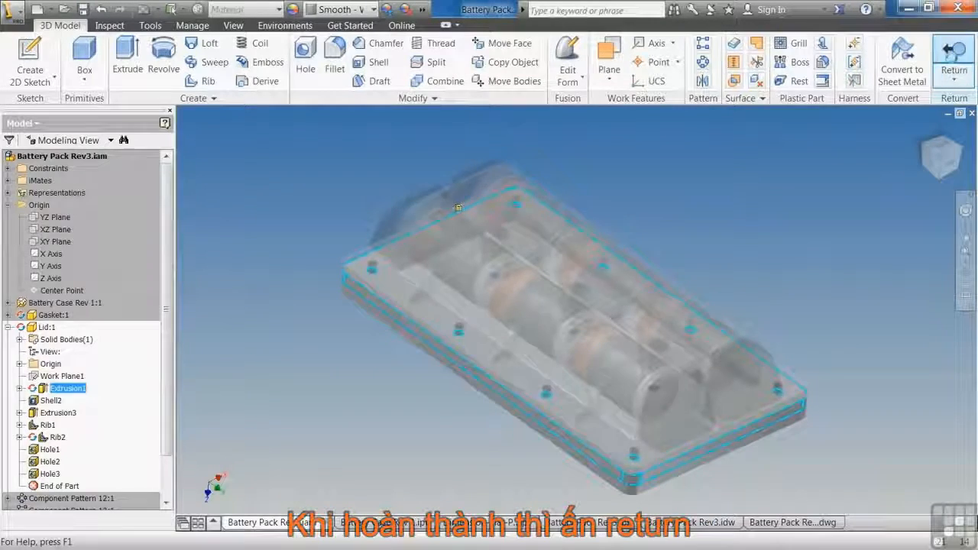
{"action": "left_click", "coordinate": [954, 55]}
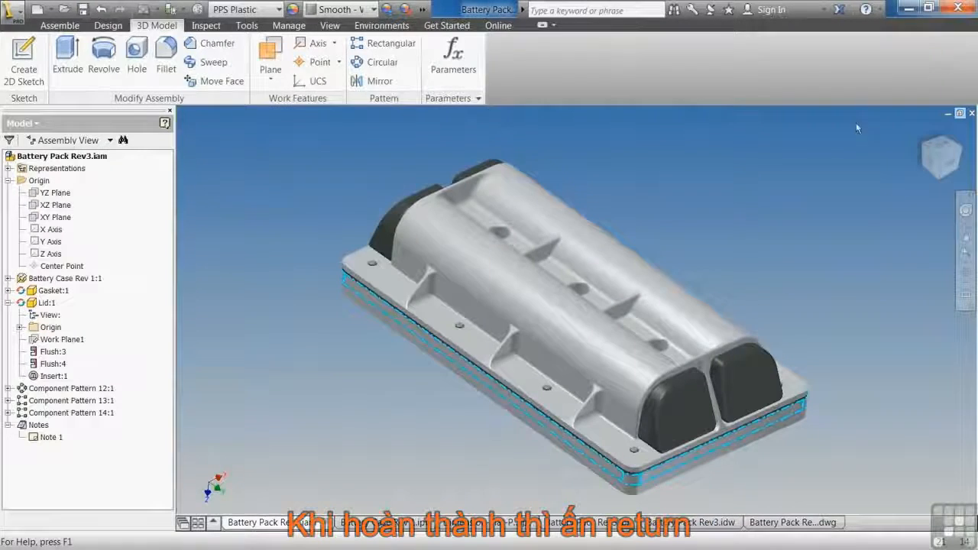
{"action": "left_click", "coordinate": [759, 202]}
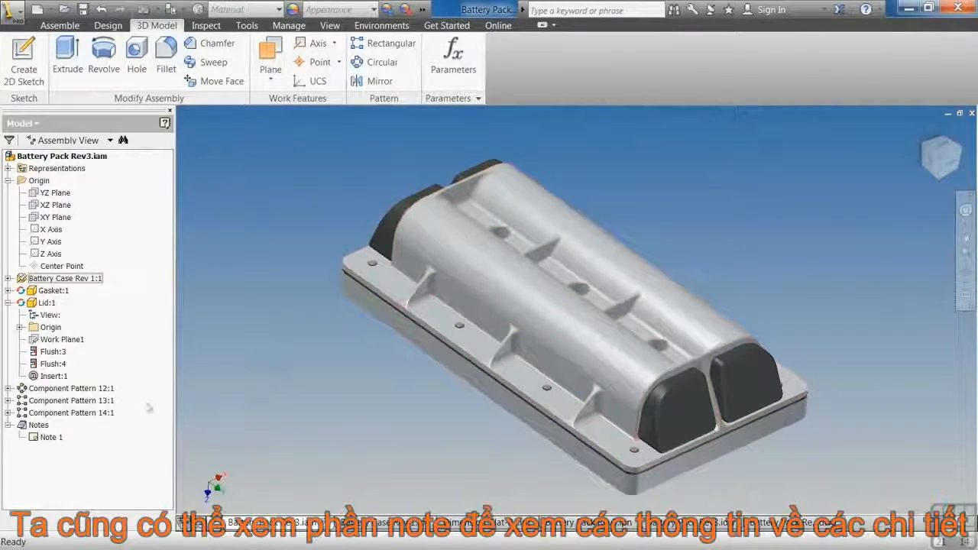
Open Note 1 in the Engineer's Notebook, examine its parts table and assembly picture, and finish the notebook.
{"action": "left_click", "coordinate": [46, 438]}
{"action": "double_click", "coordinate": [46, 437]}
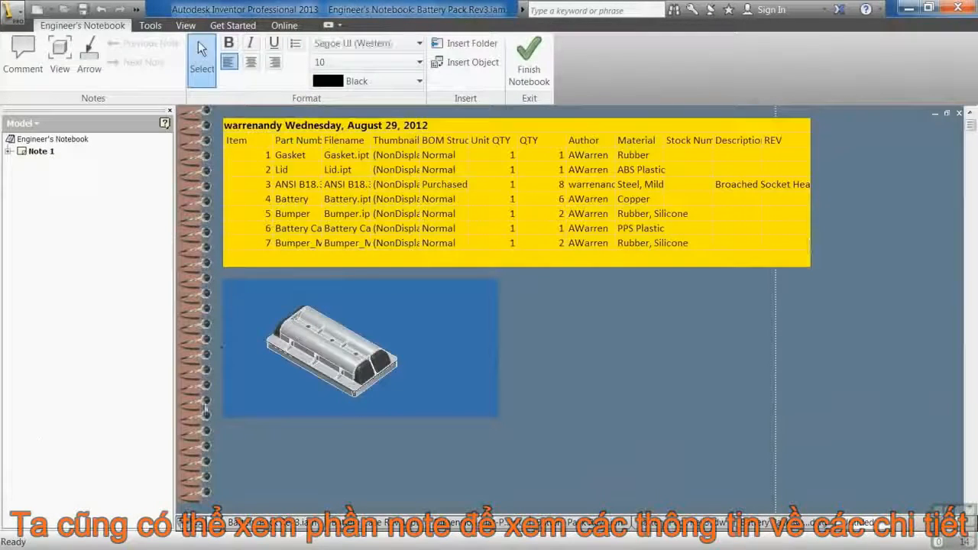
{"action": "left_click", "coordinate": [495, 337]}
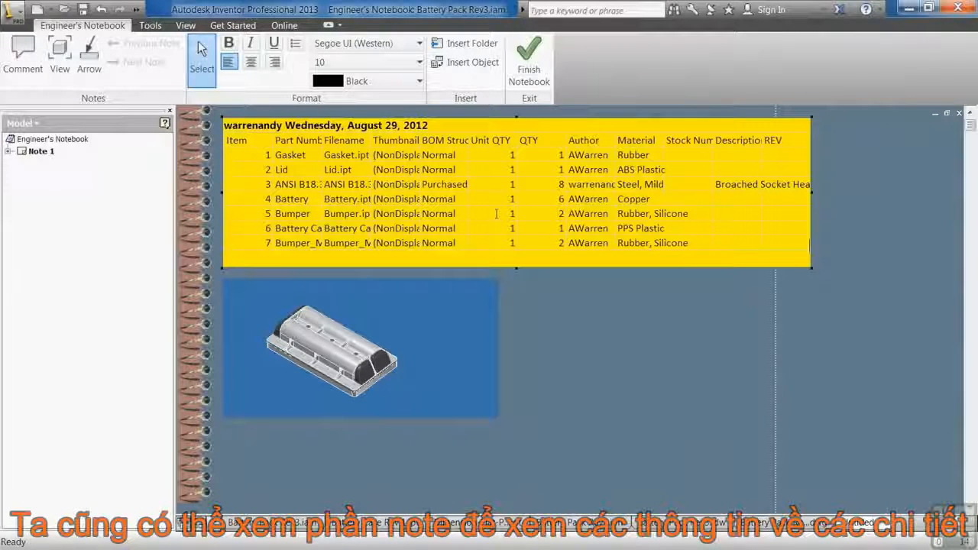
{"action": "left_click", "coordinate": [400, 356]}
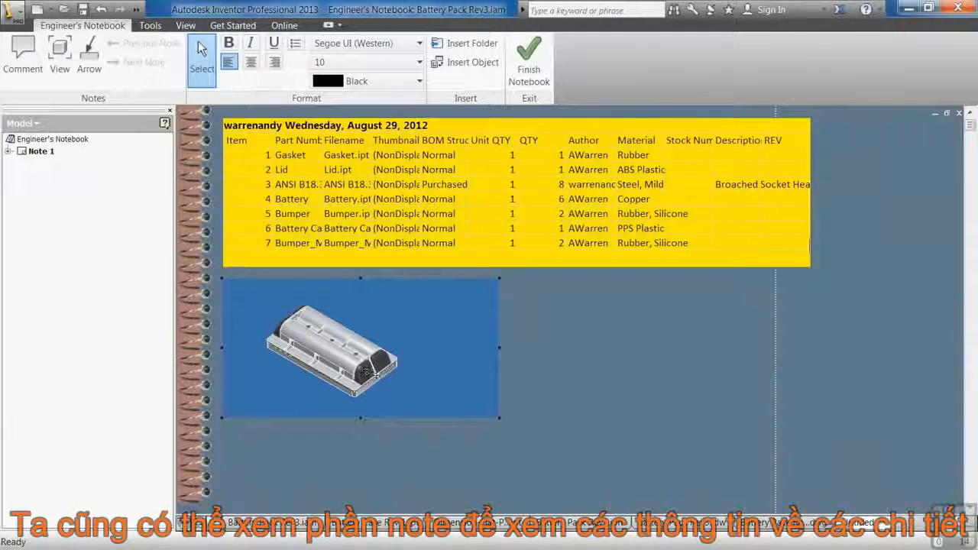
{"action": "left_click", "coordinate": [439, 483]}
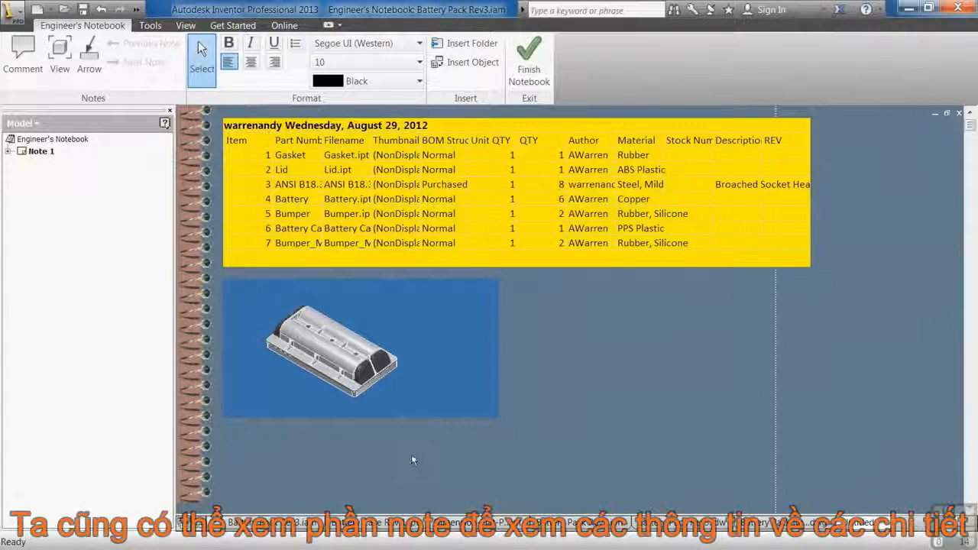
{"action": "left_click", "coordinate": [533, 64]}
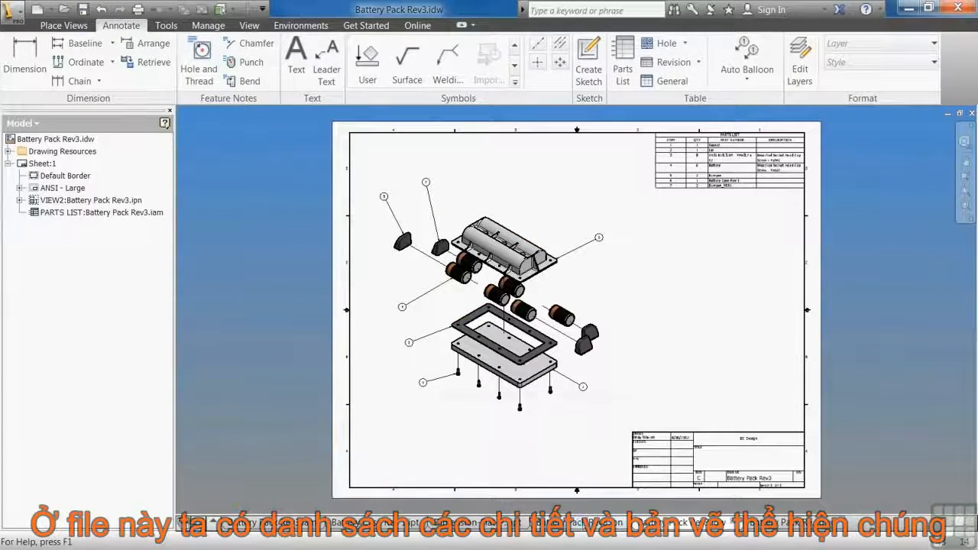
Compare the exploded presentation Battery Pack Rev3.ipn with the Battery Pack Rev3.idw drawing and its DWG counterpart.
{"action": "left_click", "coordinate": [580, 523]}
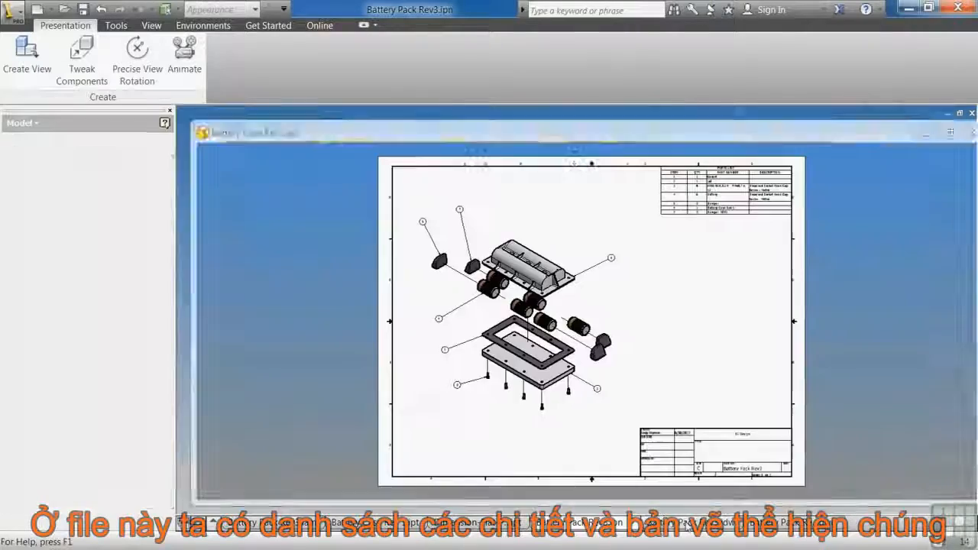
{"action": "left_click", "coordinate": [666, 523]}
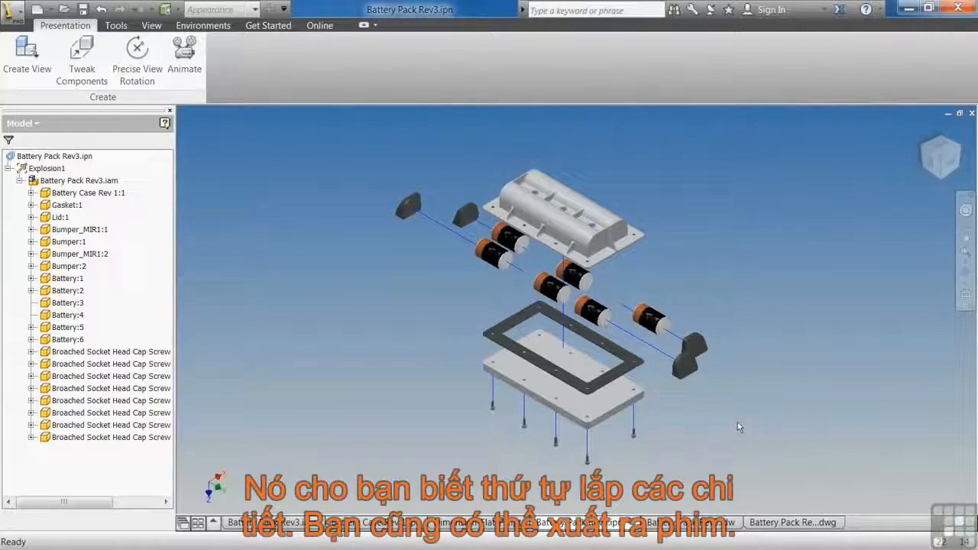
{"action": "left_click", "coordinate": [728, 522]}
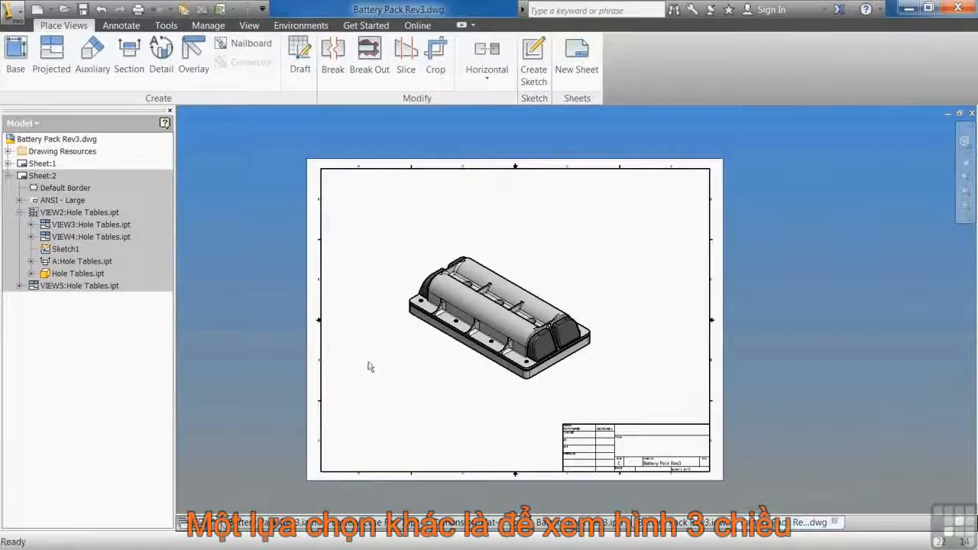
Activate Sheet:2 of Battery Pack Rev3.dwg, move its front view and section A-A slightly closer together, and switch to the IDW drawing.
{"action": "double_click", "coordinate": [29, 177]}
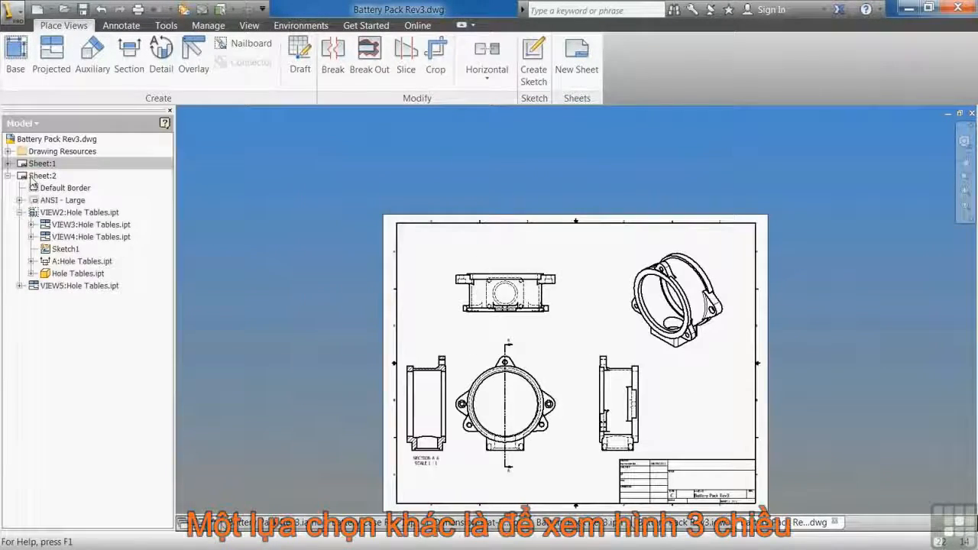
{"action": "middle_click_drag", "start_coordinate": [434, 327], "coordinate": [359, 247]}
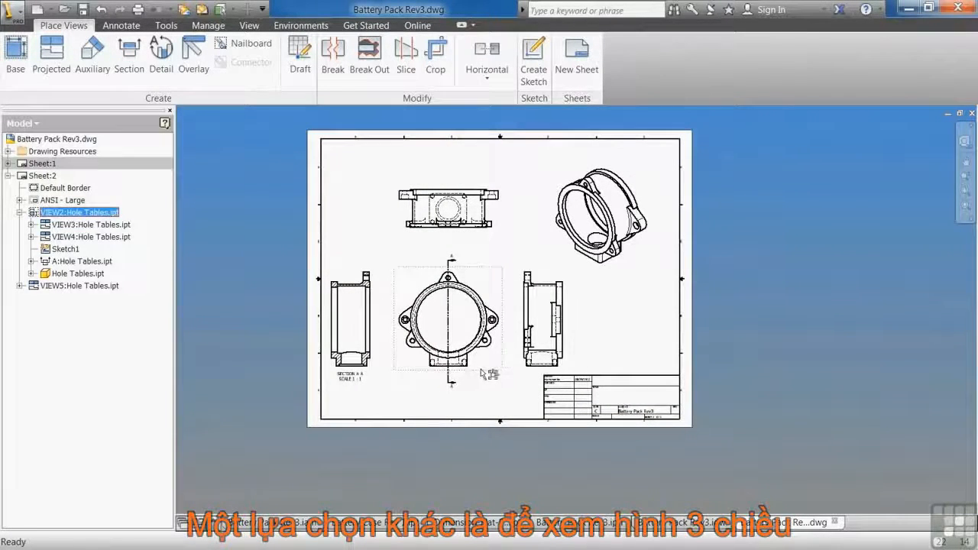
{"action": "left_click_drag", "start_coordinate": [481, 370], "coordinate": [477, 371]}
{"action": "left_click", "coordinate": [380, 372]}
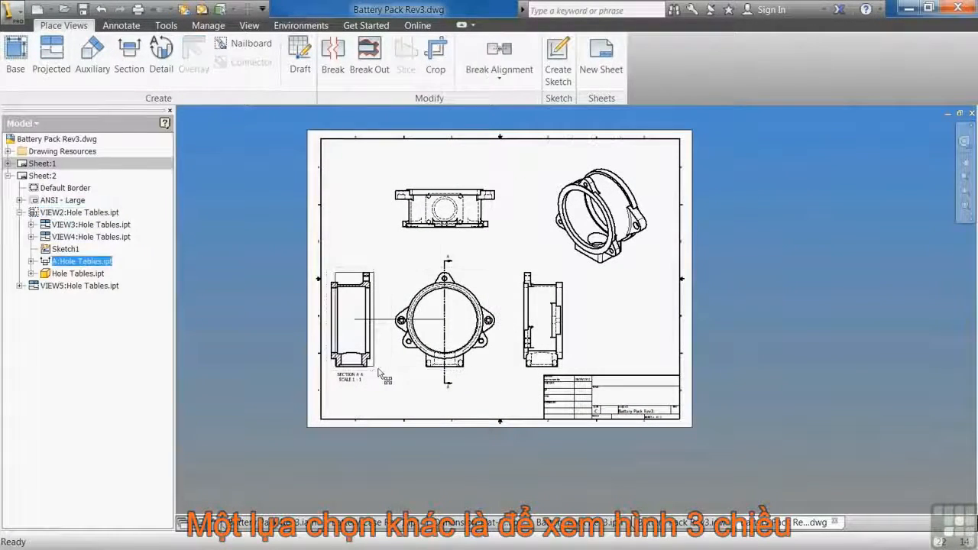
{"action": "left_click_drag", "start_coordinate": [380, 372], "coordinate": [386, 374]}
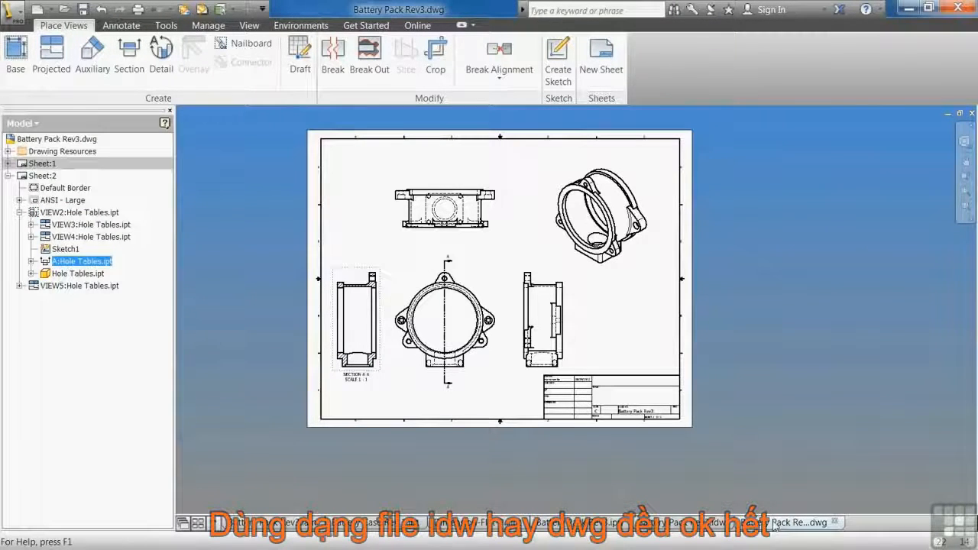
{"action": "left_click", "coordinate": [710, 523]}
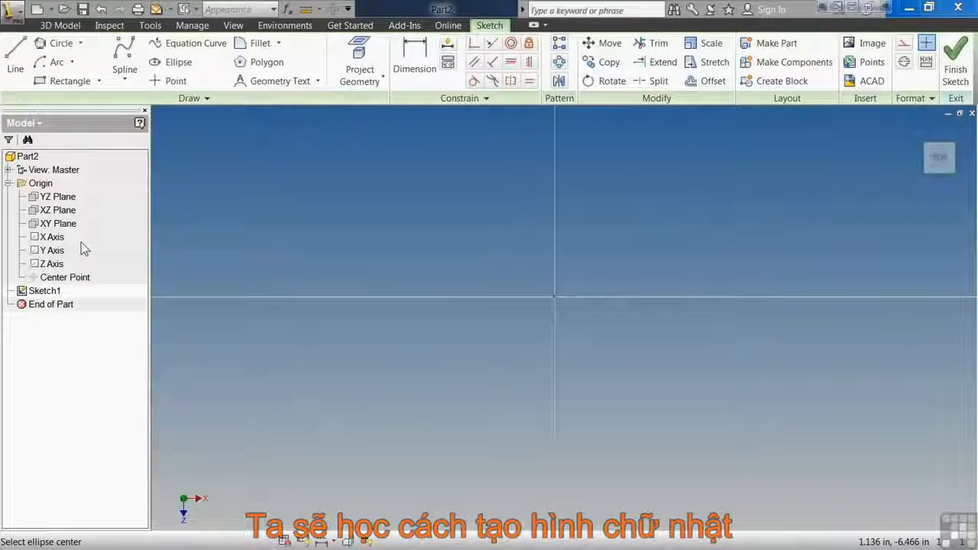
Sketch a two-point rectangle 8 in wide and 6 in high, below and left of the sketch origin.
{"action": "left_click", "coordinate": [99, 81]}
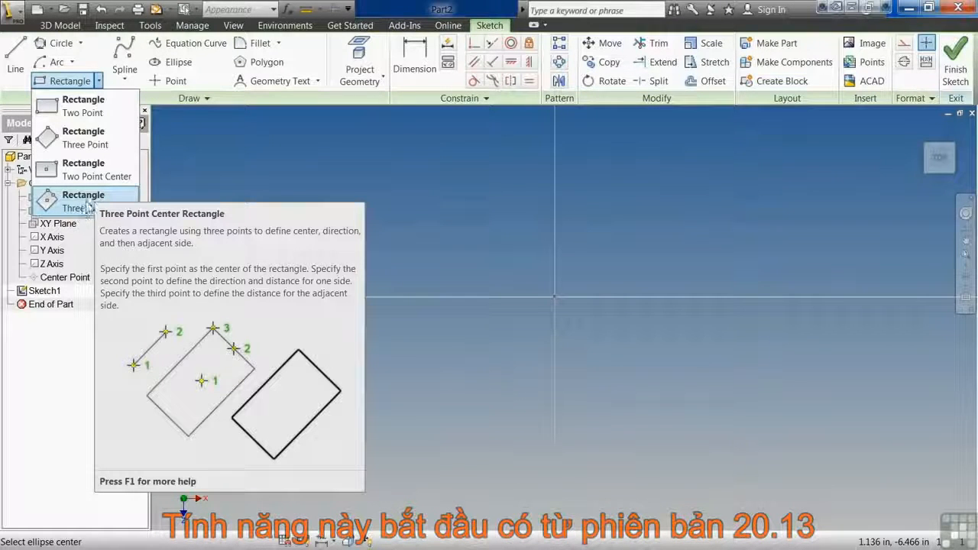
{"action": "left_click", "coordinate": [81, 108]}
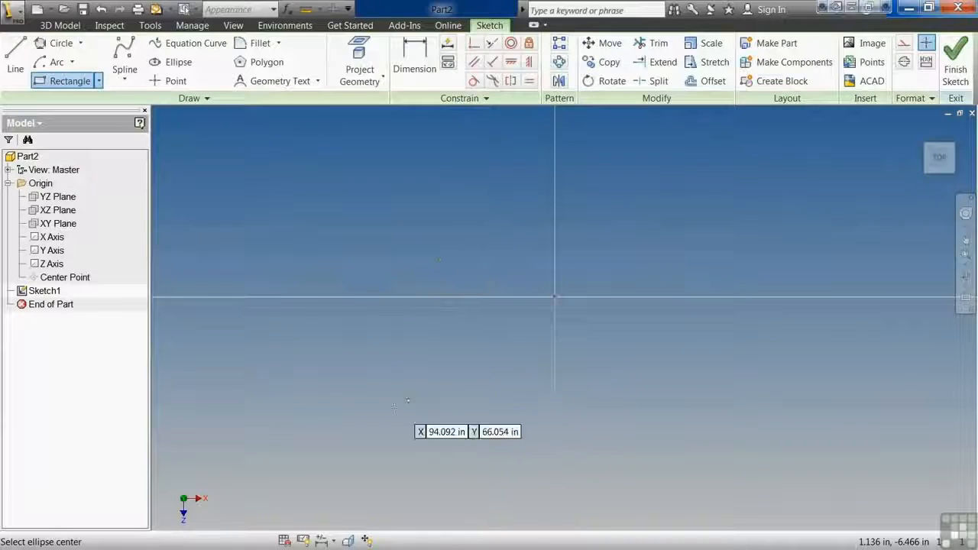
{"action": "left_click", "coordinate": [370, 424]}
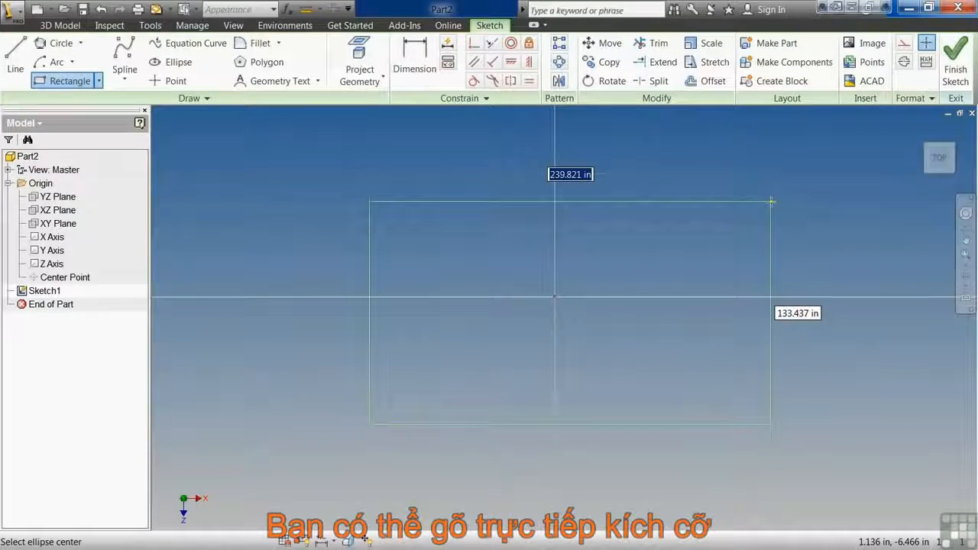
{"action": "type", "text": "8"}
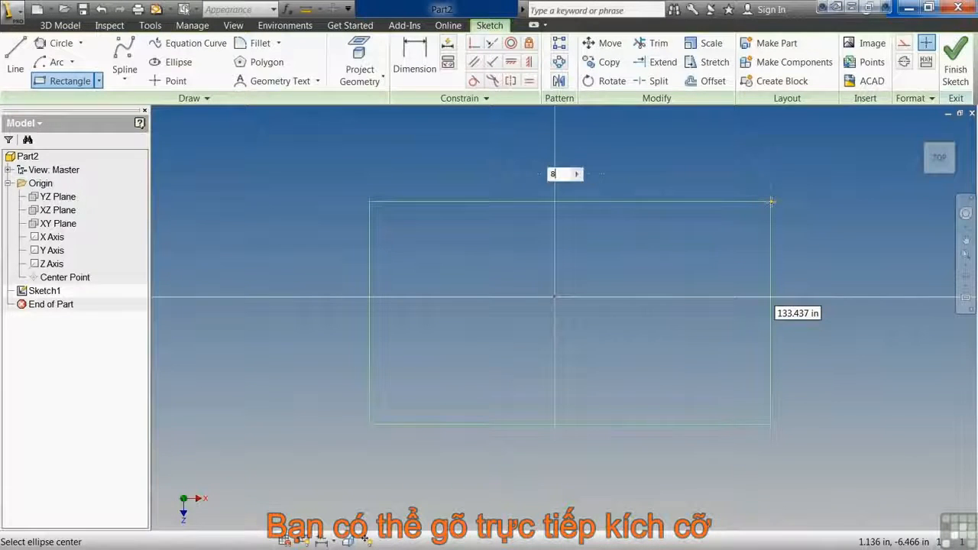
{"action": "key", "text": "Tab"}
{"action": "type", "text": "6"}
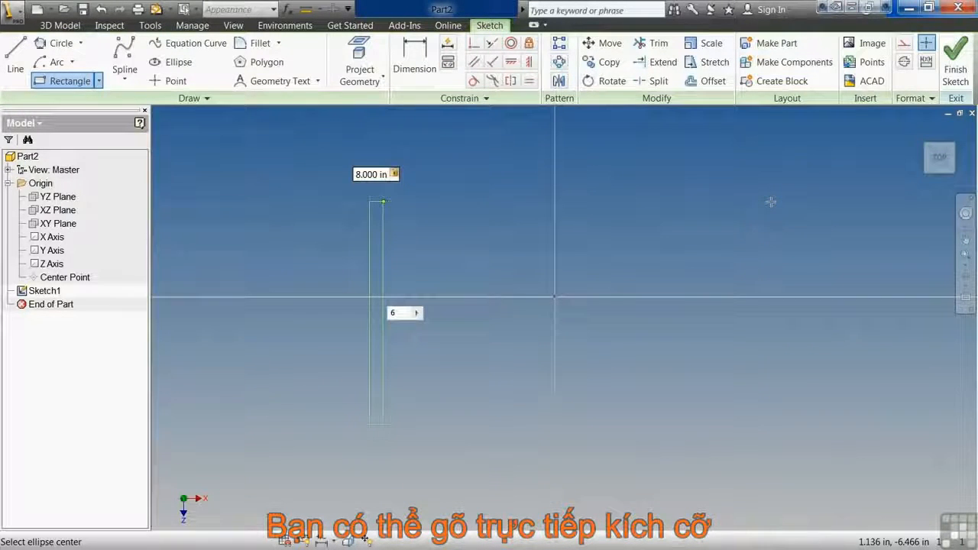
{"action": "key", "text": "Return"}
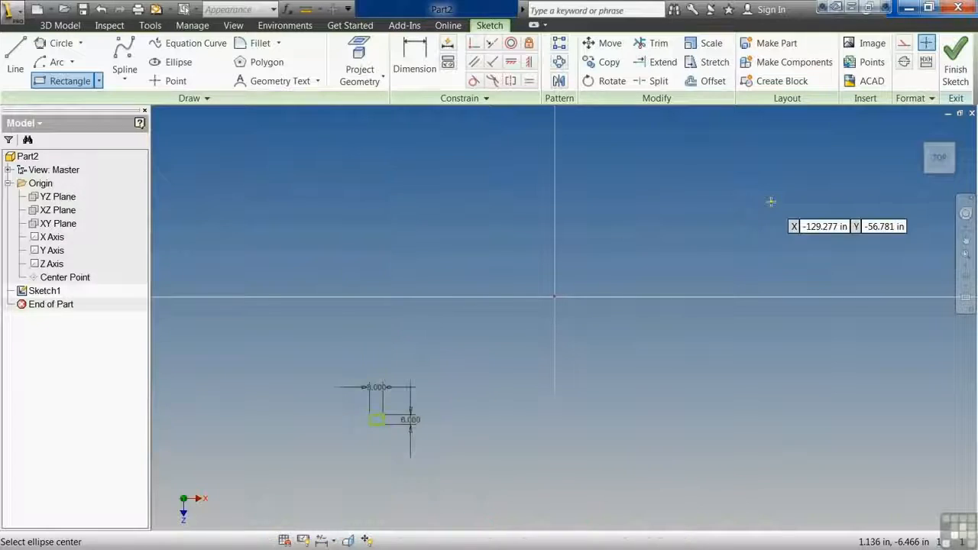
Sketch a larger three-point rectangle at a tilted angle between the 8 by 6 in rectangle and the origin.
{"action": "scroll", "coordinate": [409, 426], "scroll_direction": "down", "scroll_amount": 5}
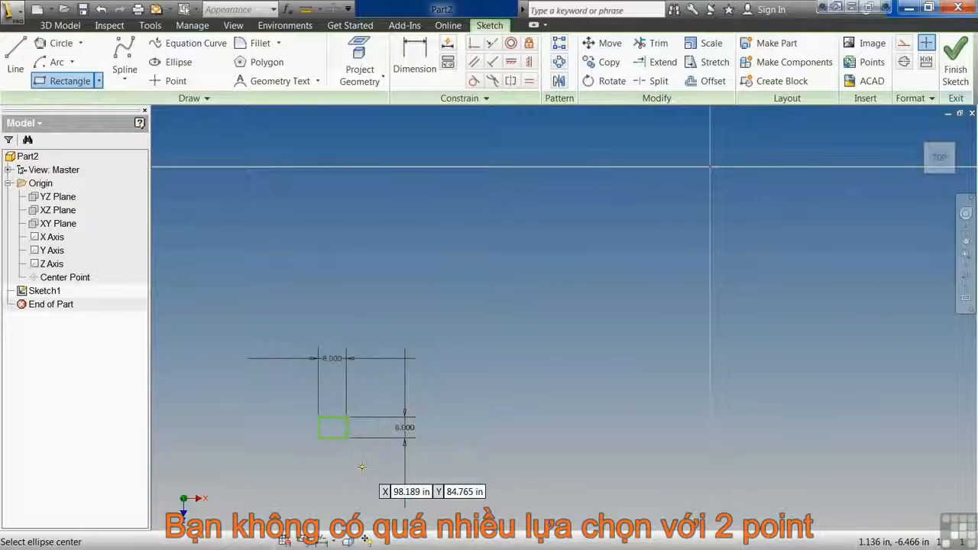
{"action": "left_click", "coordinate": [98, 81]}
{"action": "left_click", "coordinate": [80, 138]}
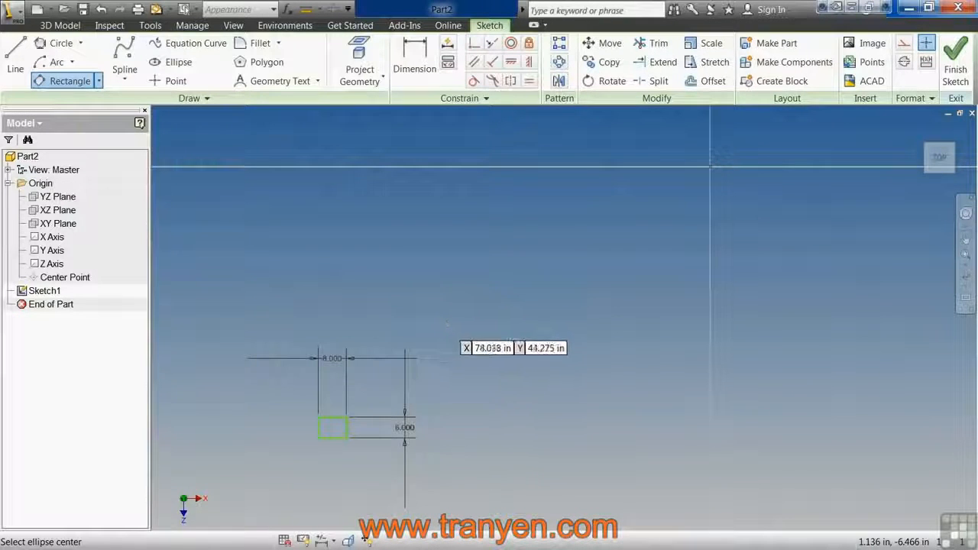
{"action": "left_click", "coordinate": [559, 288]}
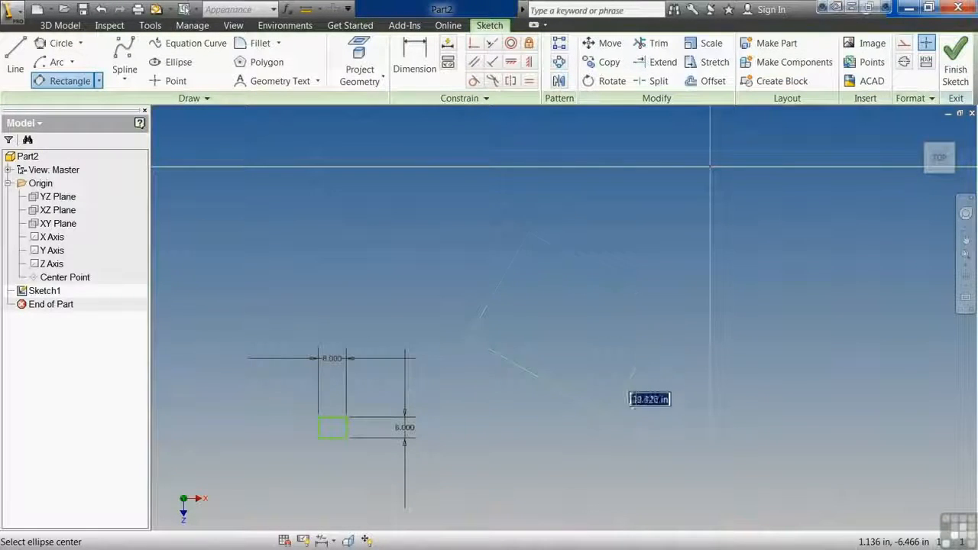
{"action": "left_click", "coordinate": [654, 330]}
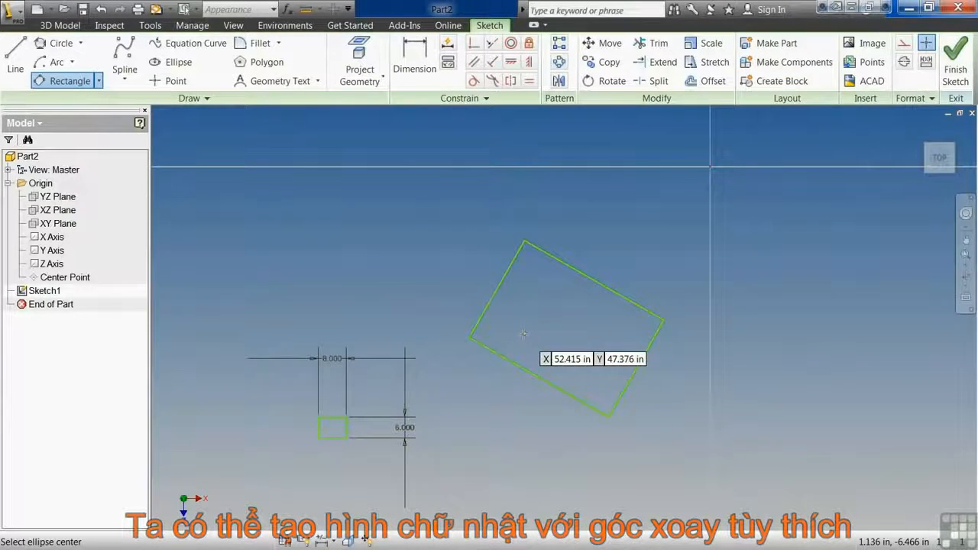
{"action": "right_click", "coordinate": [413, 272]}
{"action": "left_click", "coordinate": [461, 273]}
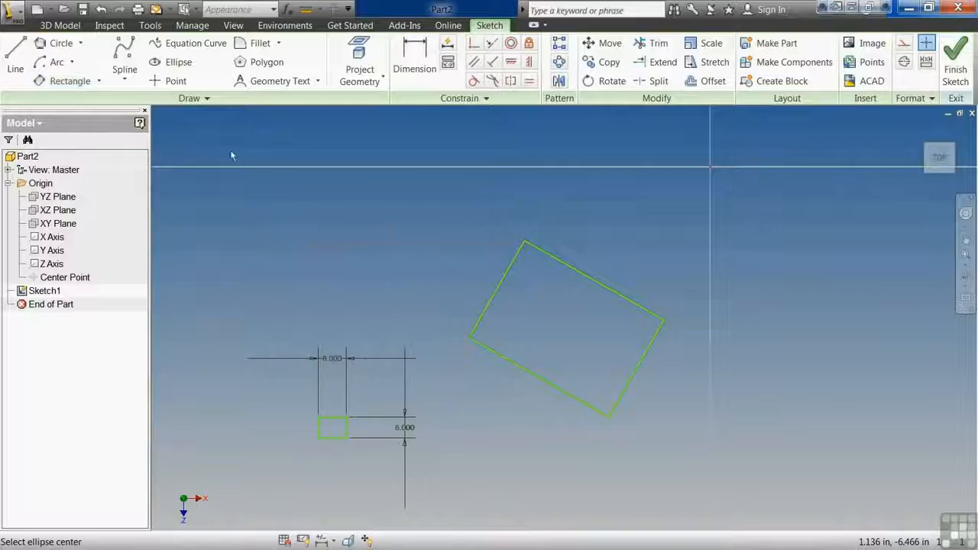
Sketch a horizontal two-point center rectangle, place its center on the sketch origin, and leave the Rectangle command.
{"action": "left_click", "coordinate": [99, 81]}
{"action": "left_click", "coordinate": [107, 174]}
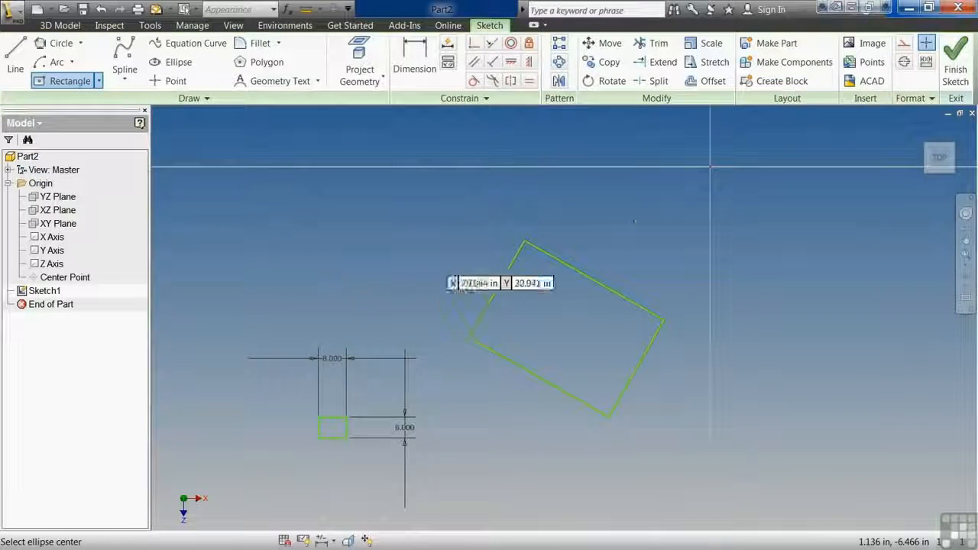
{"action": "left_click", "coordinate": [696, 178]}
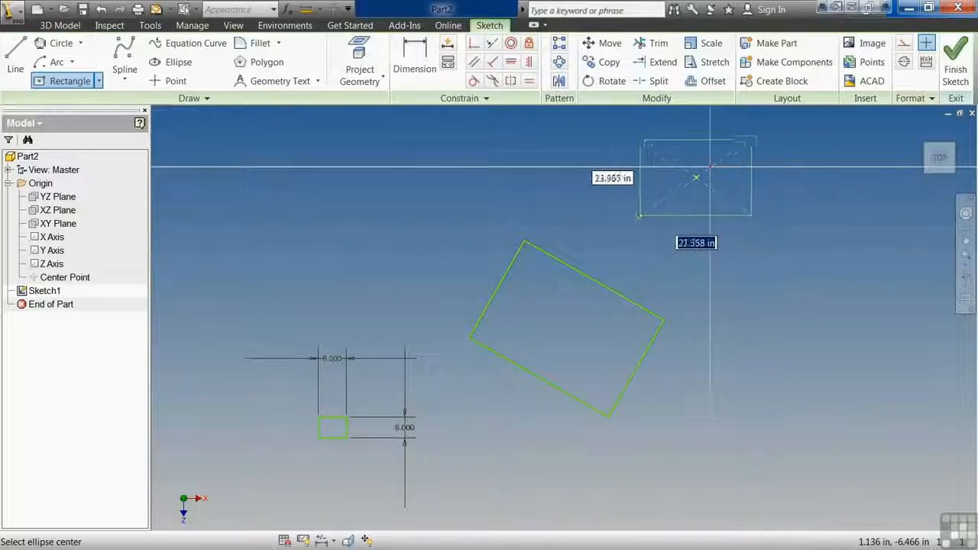
{"action": "left_click", "coordinate": [636, 220]}
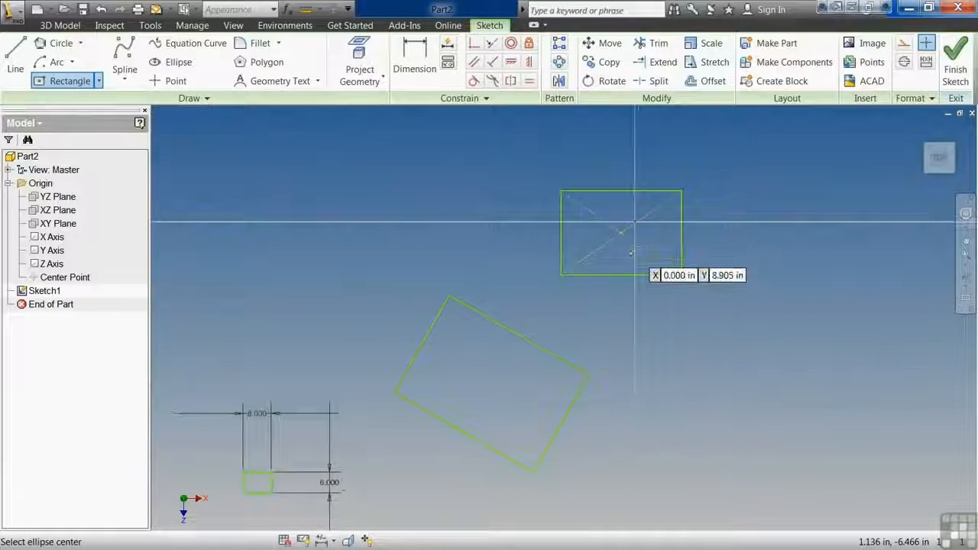
{"action": "left_click", "coordinate": [681, 273]}
{"action": "key", "text": "Escape"}
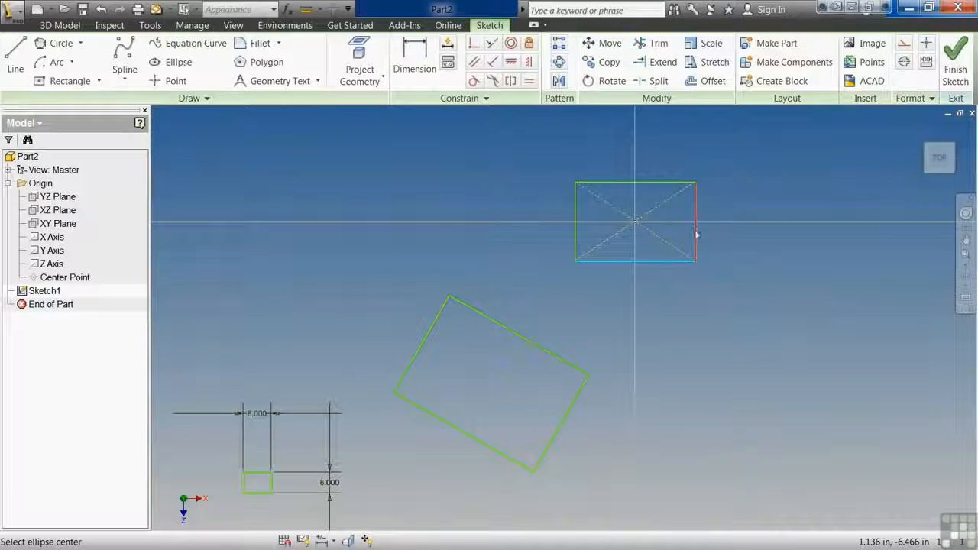
Stretch the origin-centered rectangle outward by its right and lower edges, and shrink it back to roughly its former size.
{"action": "left_click_drag", "start_coordinate": [696, 233], "coordinate": [743, 234]}
{"action": "left_click_drag", "start_coordinate": [646, 267], "coordinate": [643, 294]}
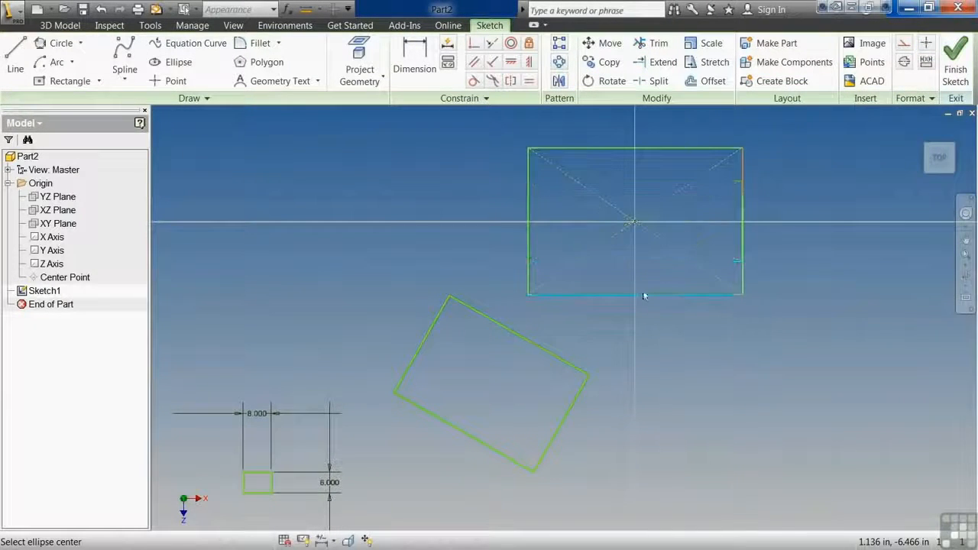
{"action": "left_click_drag", "start_coordinate": [744, 253], "coordinate": [695, 269]}
{"action": "left_click_drag", "start_coordinate": [634, 297], "coordinate": [638, 268]}
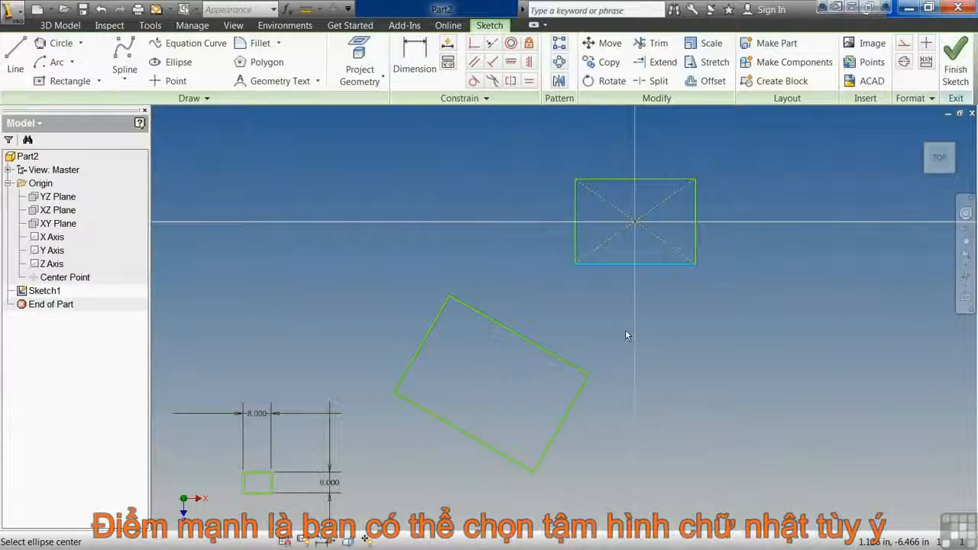
Sketch a three-point center rectangle below and right of the sketch origin, at 135 degrees, 24 in long and 12 in wide.
{"action": "left_click", "coordinate": [98, 81]}
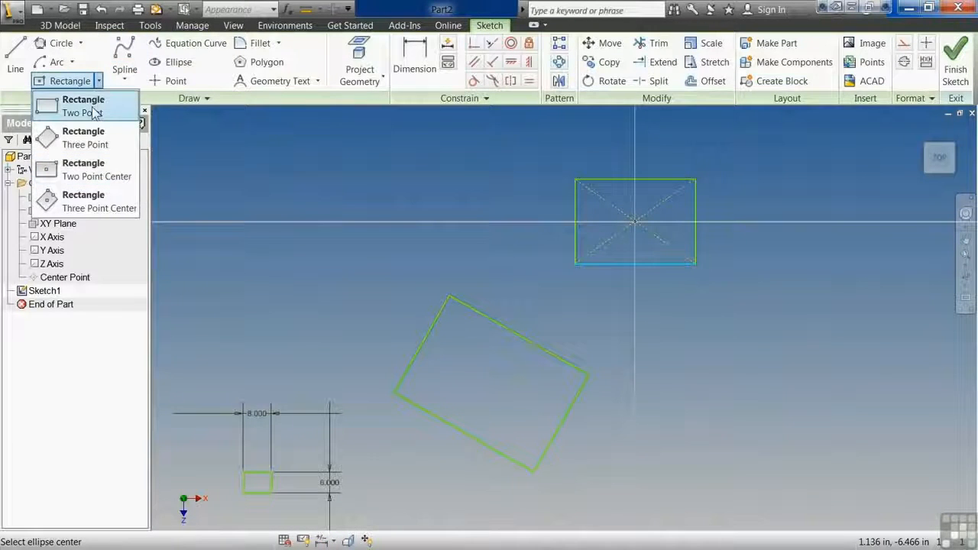
{"action": "left_click", "coordinate": [92, 202]}
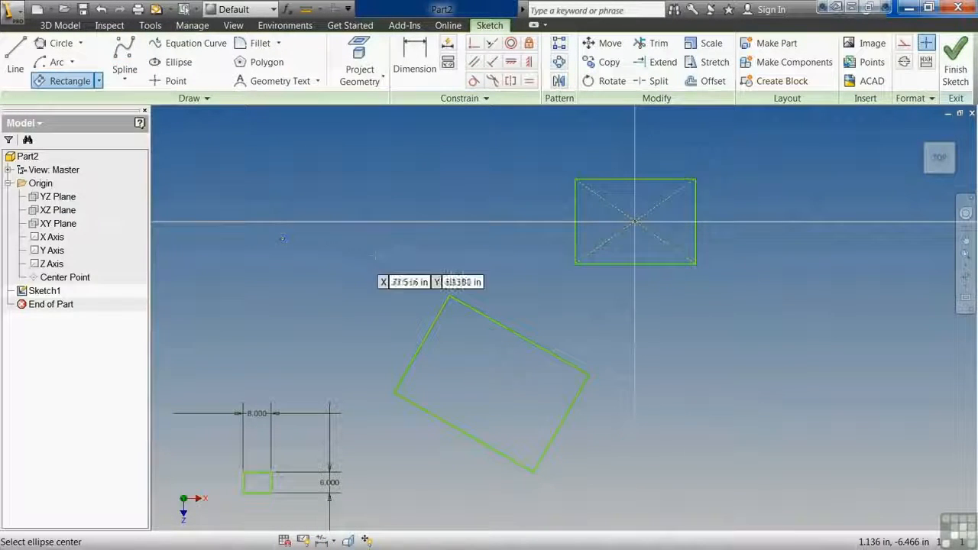
{"action": "scroll", "coordinate": [497, 240], "scroll_direction": "down", "scroll_amount": 2}
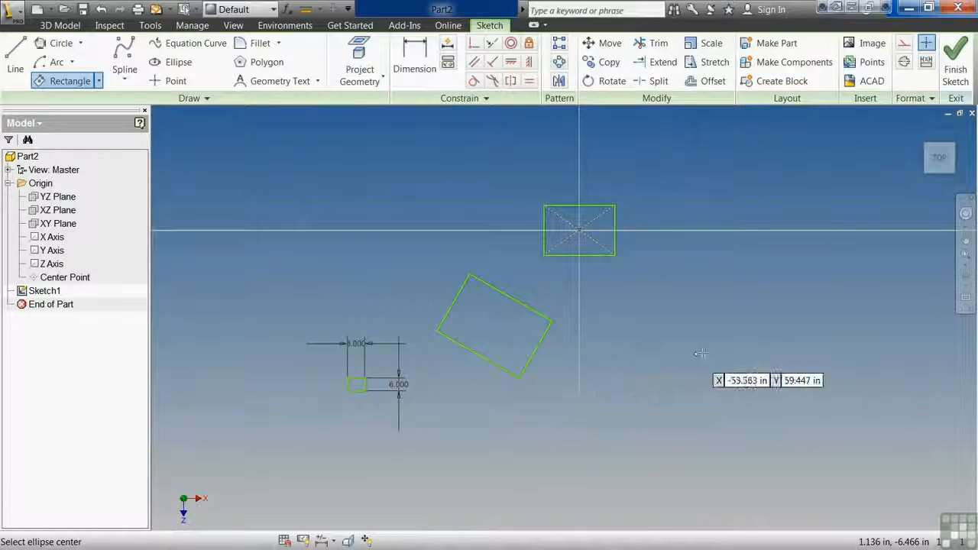
{"action": "middle_click_drag", "start_coordinate": [701, 353], "coordinate": [588, 358]}
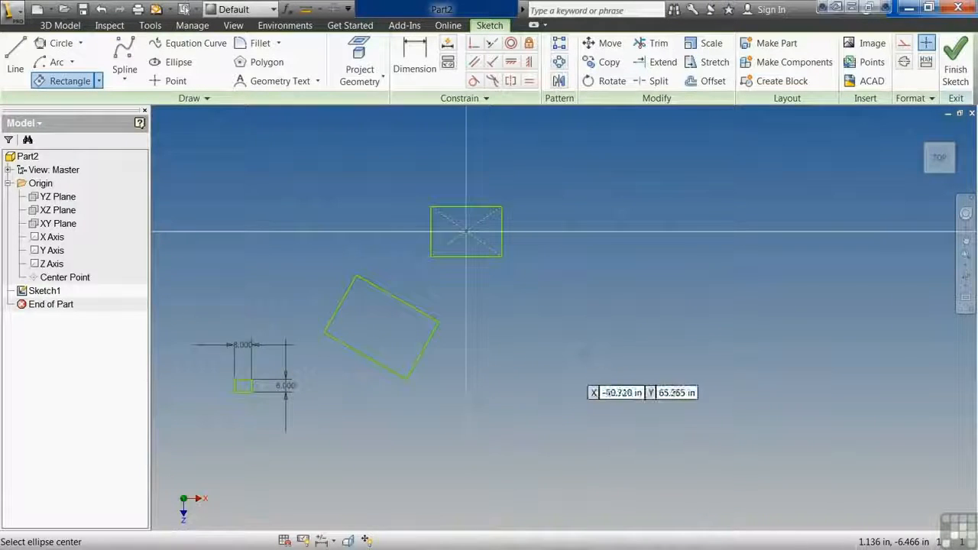
{"action": "left_click", "coordinate": [603, 350]}
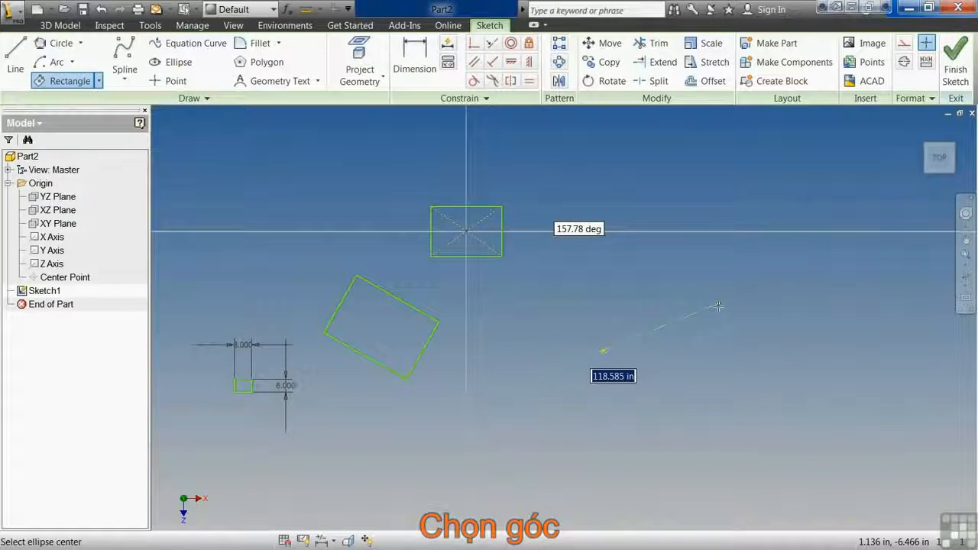
{"action": "key", "text": "Tab"}
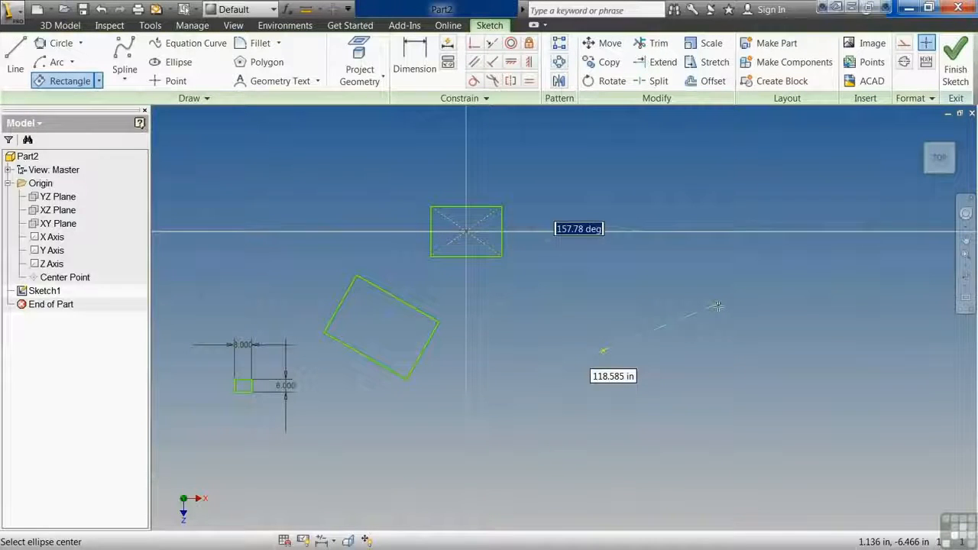
{"action": "type", "text": "135"}
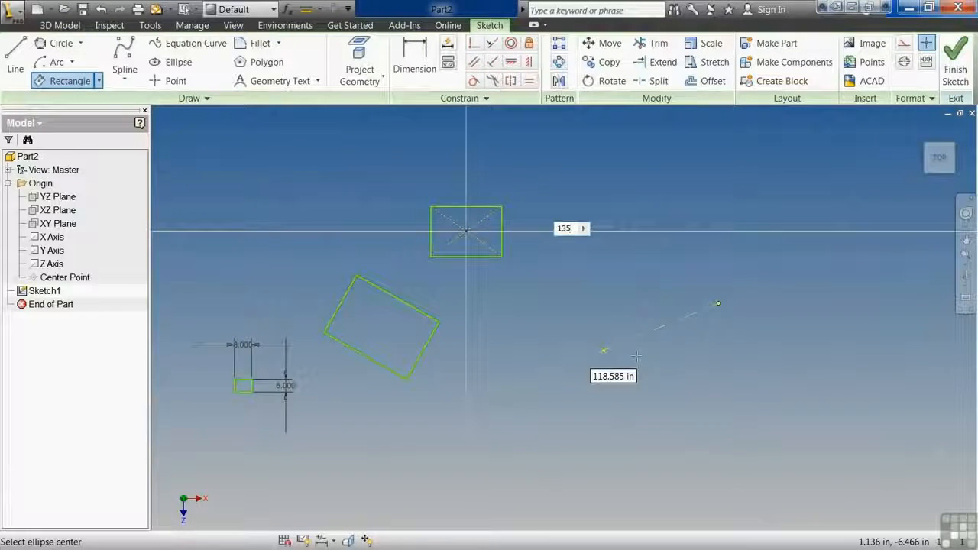
{"action": "key", "text": "Tab"}
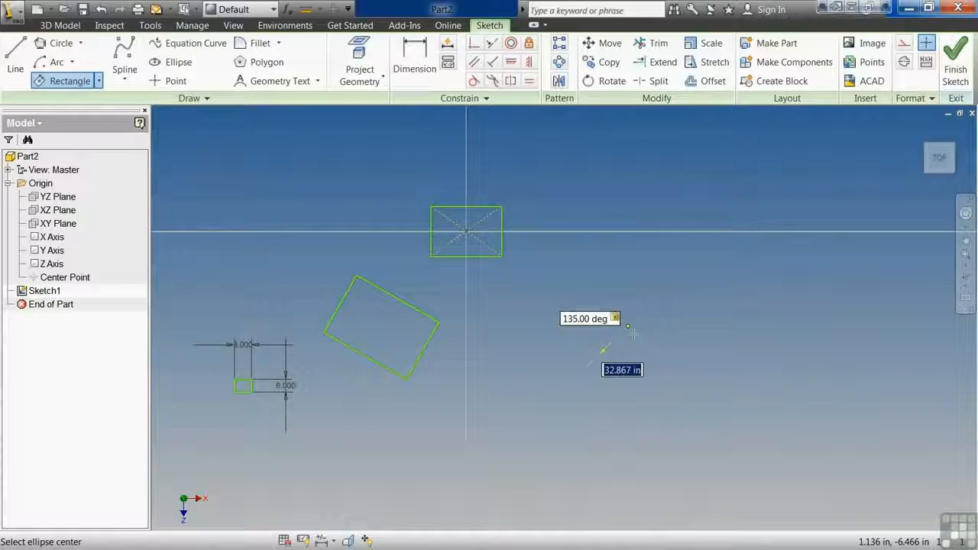
{"action": "type", "text": "24"}
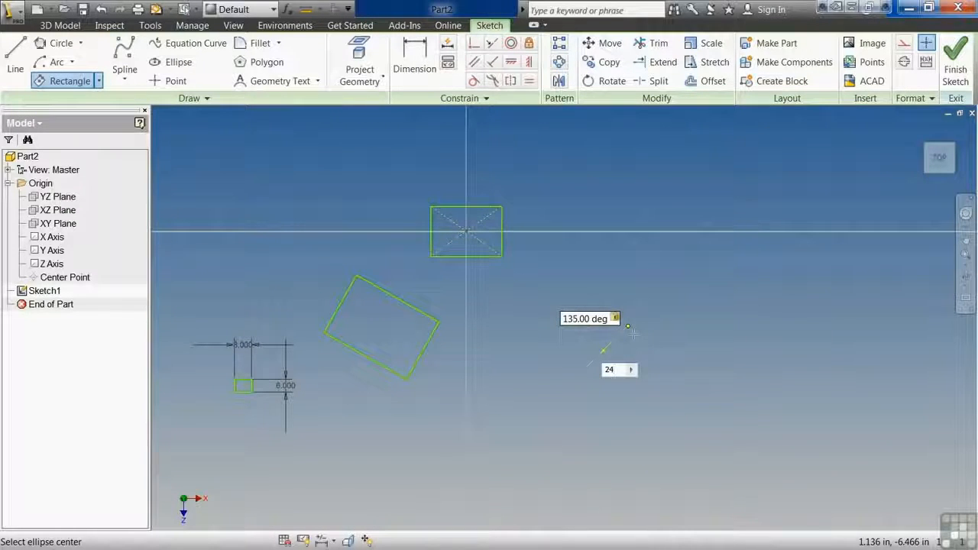
{"action": "key", "text": "Tab"}
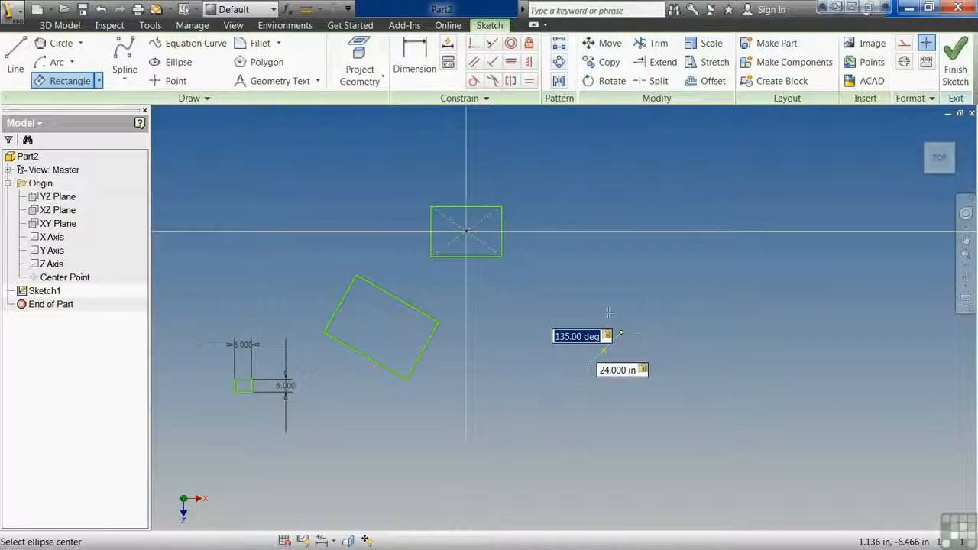
{"action": "key", "text": "Return"}
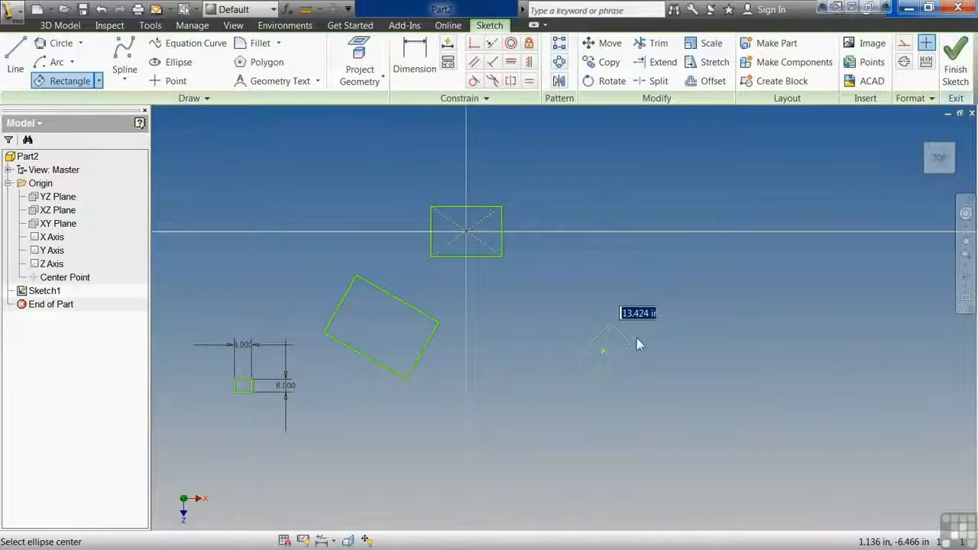
{"action": "type", "text": "12"}
{"action": "key", "text": "Return"}
{"action": "scroll", "coordinate": [650, 362], "scroll_direction": "up", "scroll_amount": 5}
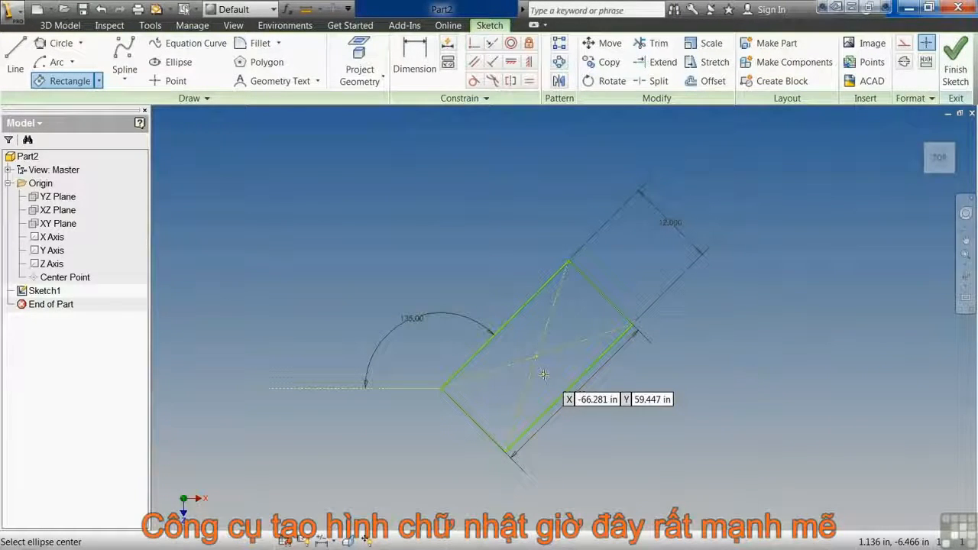
{"action": "scroll", "coordinate": [544, 374], "scroll_direction": "down", "scroll_amount": 5}
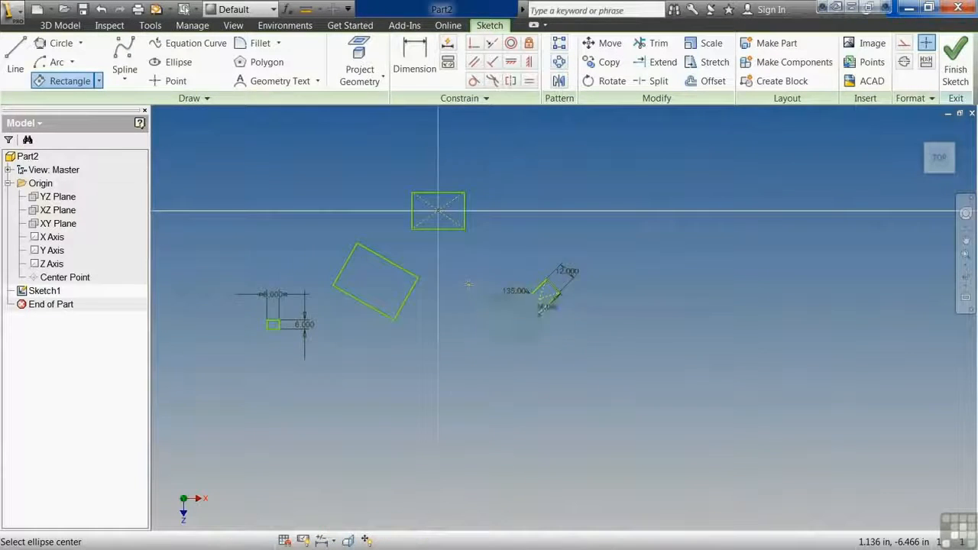
{"action": "middle_click_drag", "start_coordinate": [467, 284], "coordinate": [538, 295]}
{"action": "scroll", "coordinate": [469, 306], "scroll_direction": "up", "scroll_amount": 4}
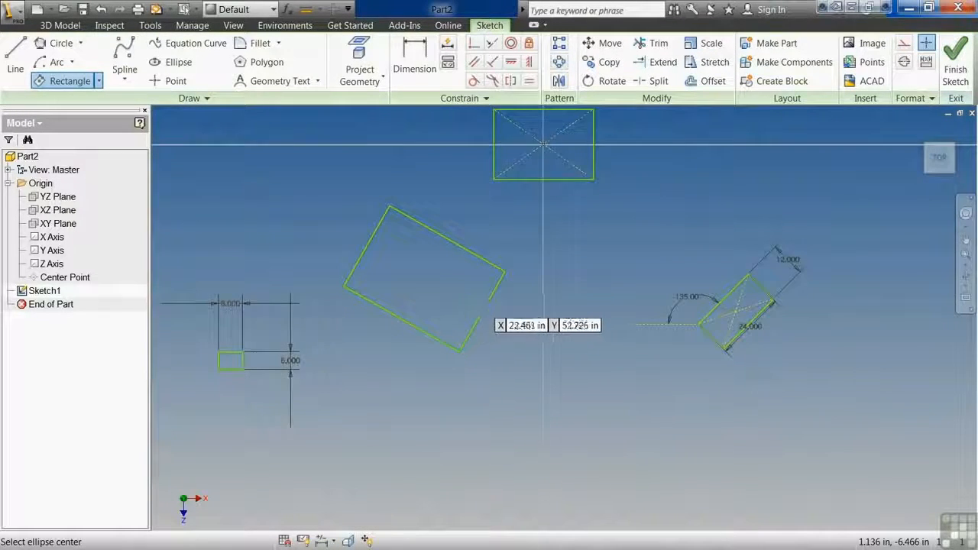
{"action": "middle_click_drag", "start_coordinate": [480, 298], "coordinate": [480, 352]}
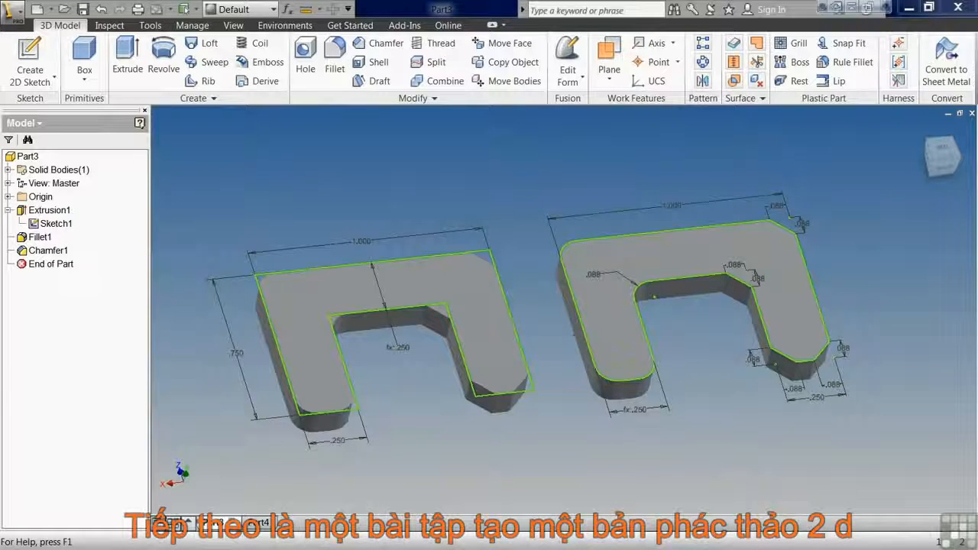
Create a new part from the Metric template Standard (mm).ipt and start a 2D sketch on the horizontal XZ plane.
{"action": "left_click", "coordinate": [262, 525]}
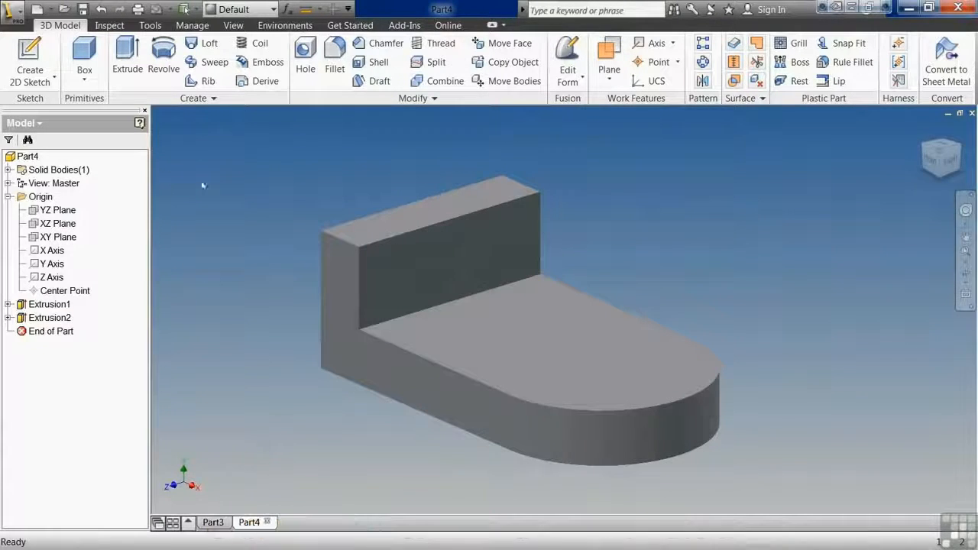
{"action": "left_click", "coordinate": [36, 10]}
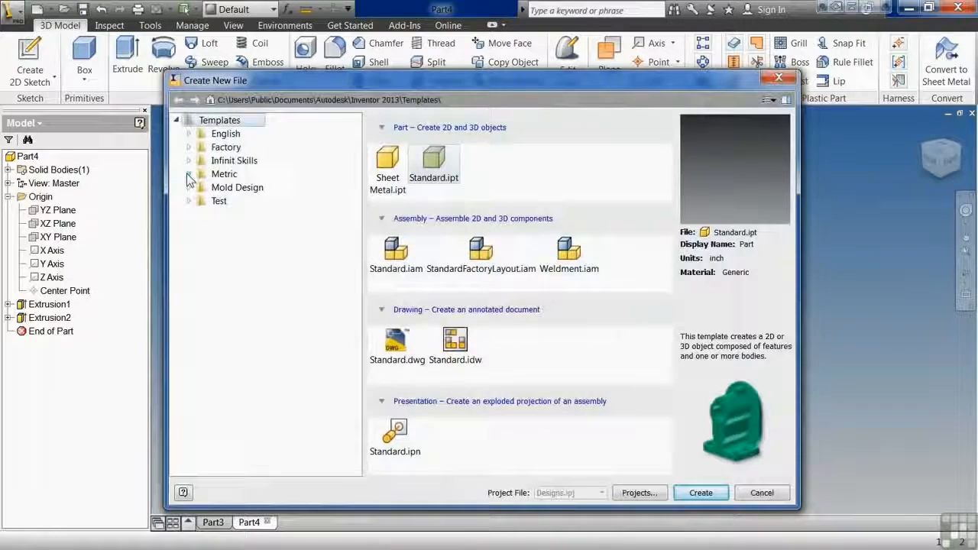
{"action": "left_click", "coordinate": [208, 175]}
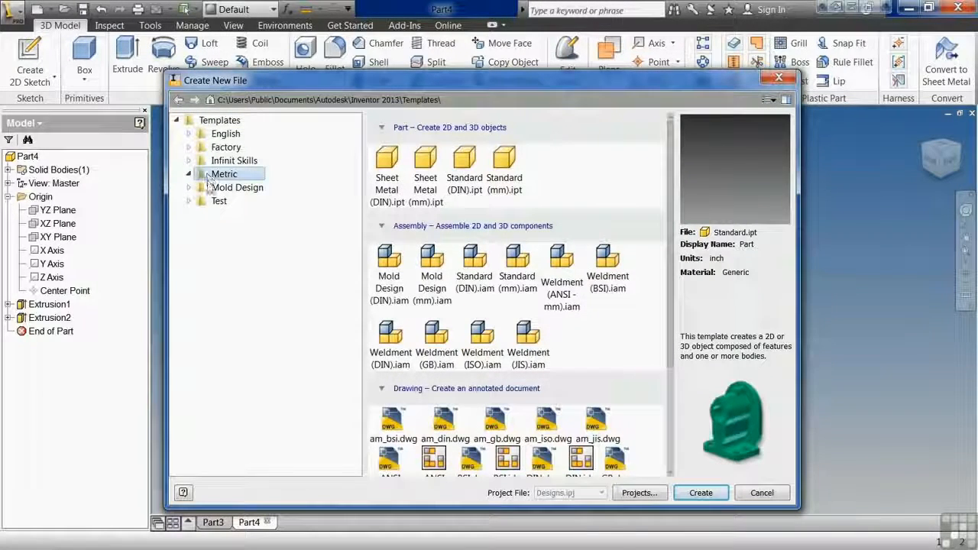
{"action": "left_click", "coordinate": [517, 177]}
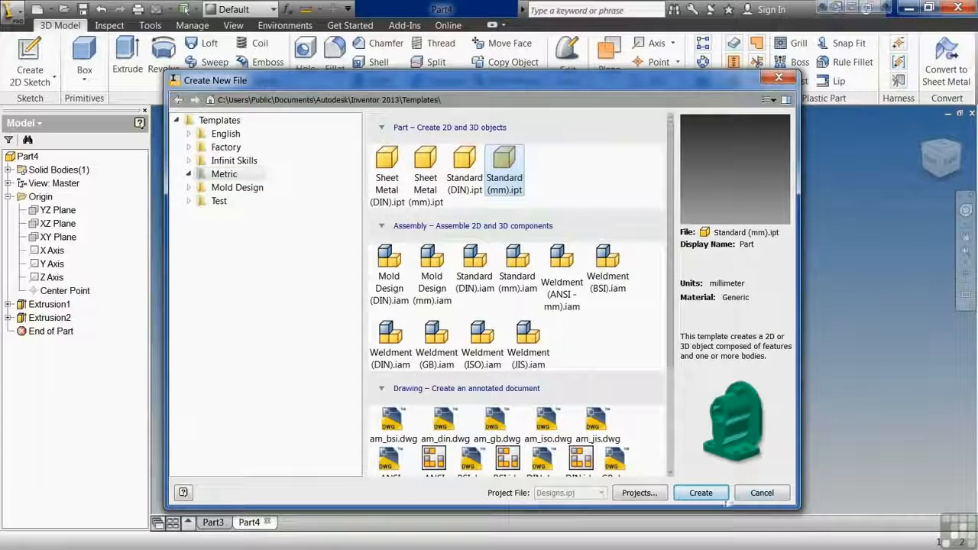
{"action": "left_click", "coordinate": [701, 493]}
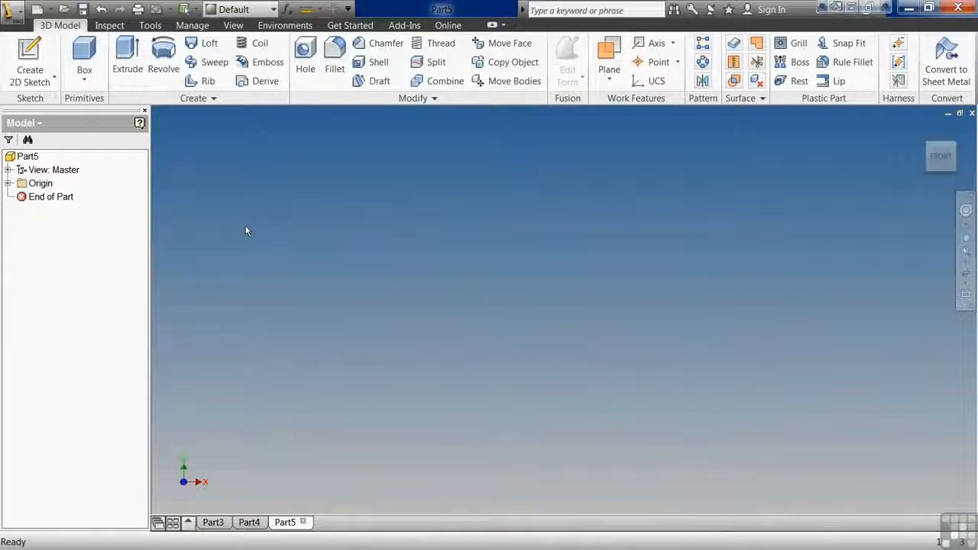
{"action": "left_click", "coordinate": [43, 51]}
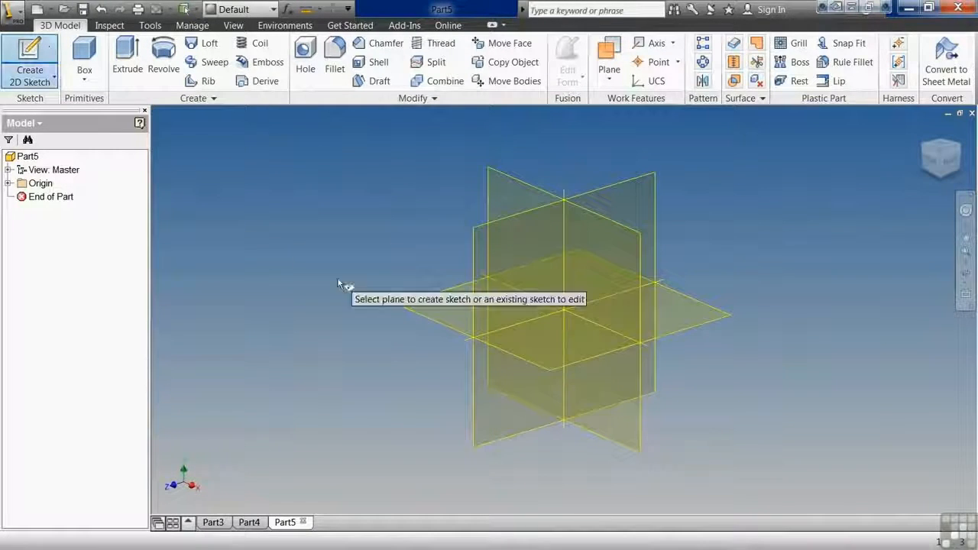
{"action": "left_click", "coordinate": [423, 315]}
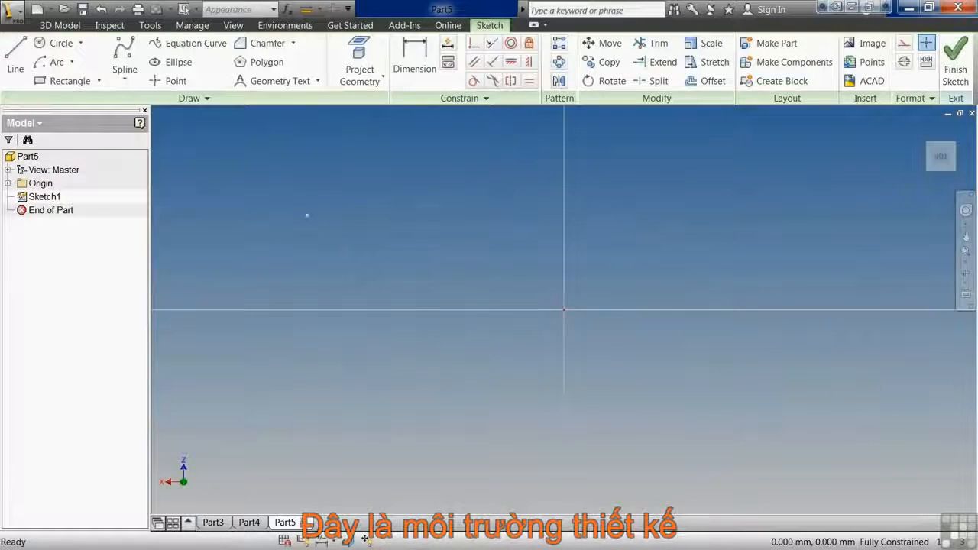
Sketch a closed outline around the origin with two parallel sides about 25 mm long, a tangent arc end, and a straight end about 18 mm long.
{"action": "left_click", "coordinate": [18, 61]}
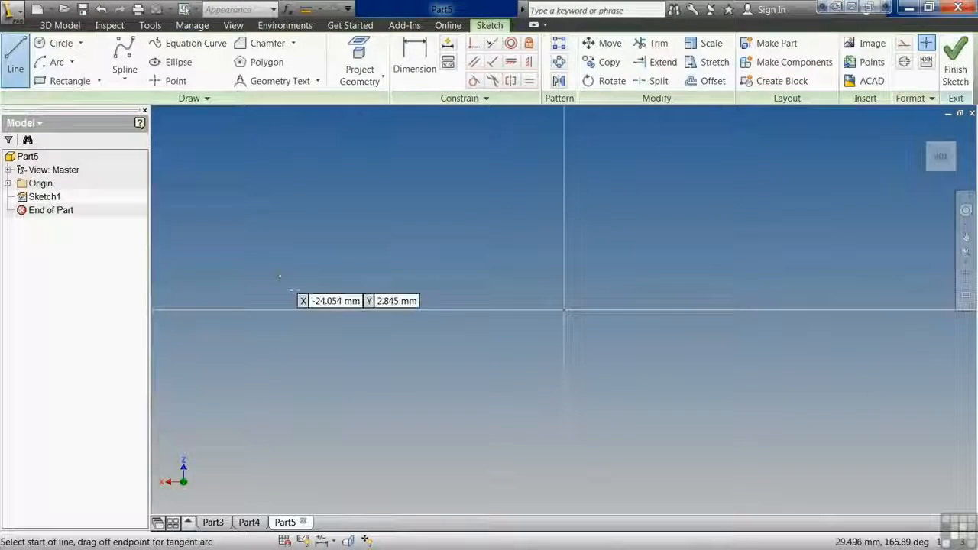
{"action": "left_click", "coordinate": [455, 380]}
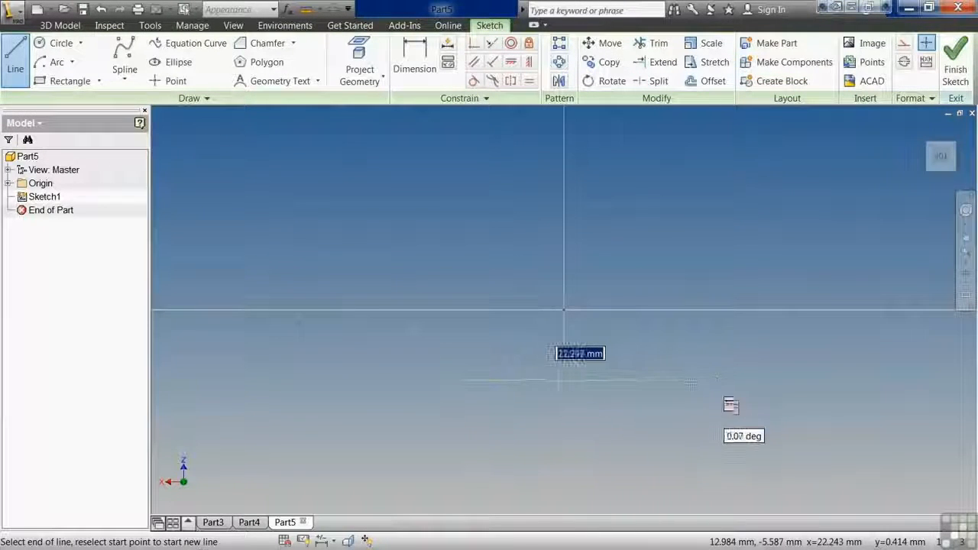
{"action": "left_click", "coordinate": [751, 381]}
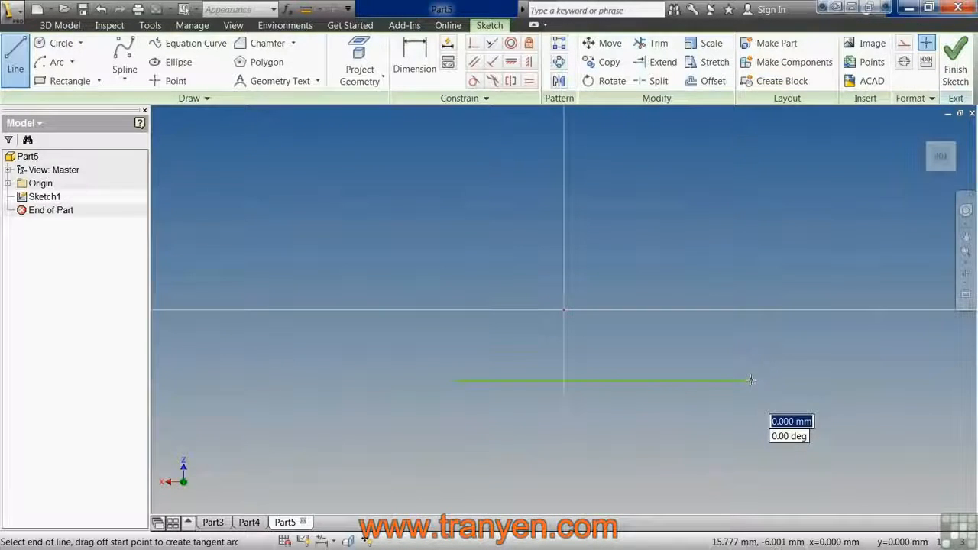
{"action": "left_click_drag", "start_coordinate": [751, 381], "coordinate": [748, 166]}
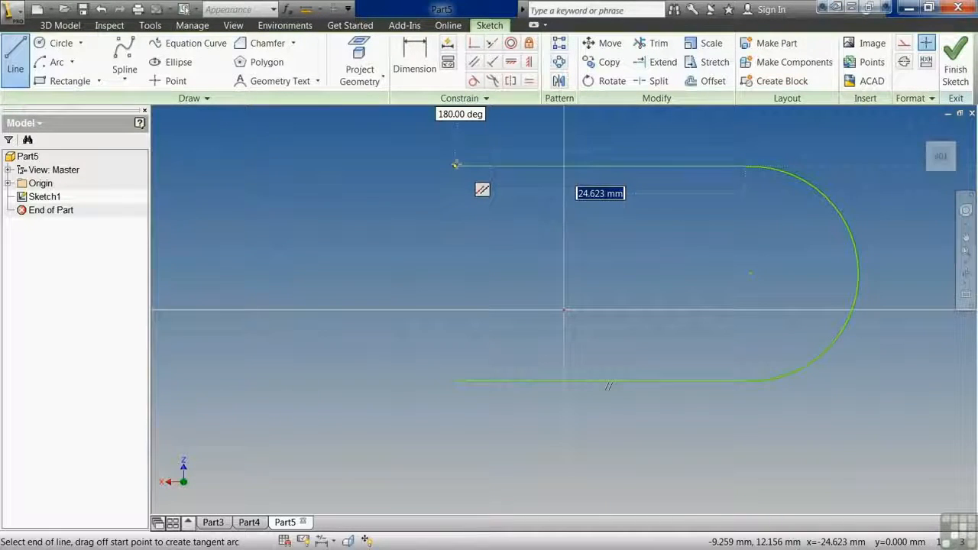
{"action": "left_click", "coordinate": [457, 165]}
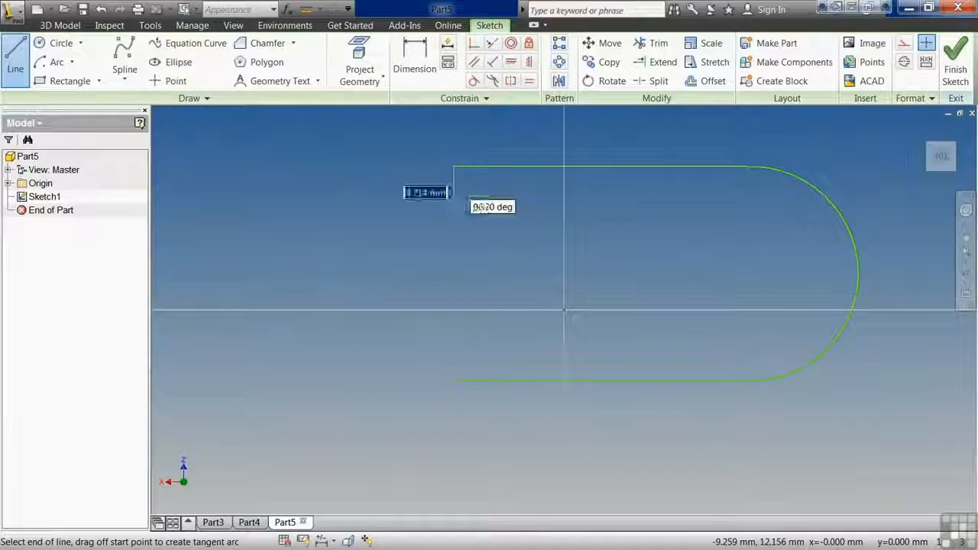
{"action": "left_click", "coordinate": [456, 379]}
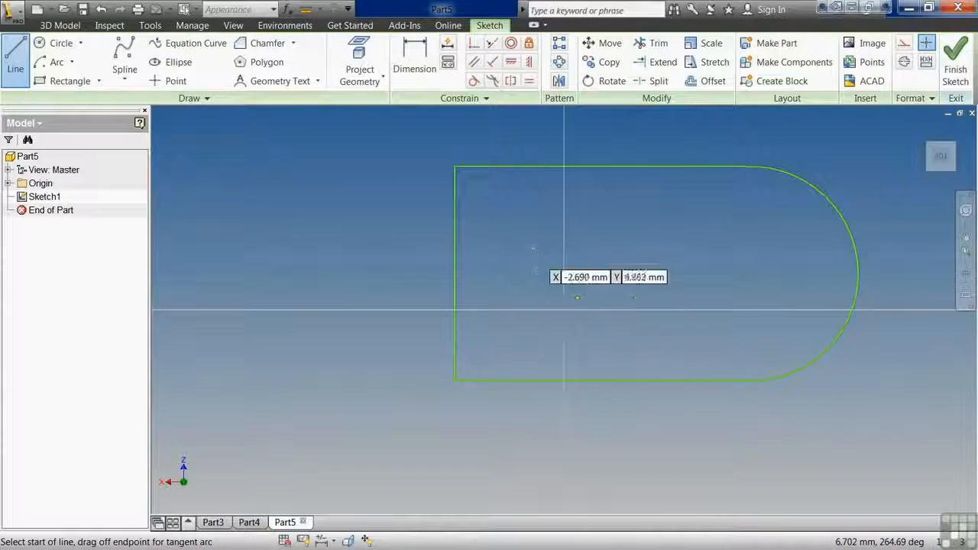
{"action": "right_click", "coordinate": [547, 242]}
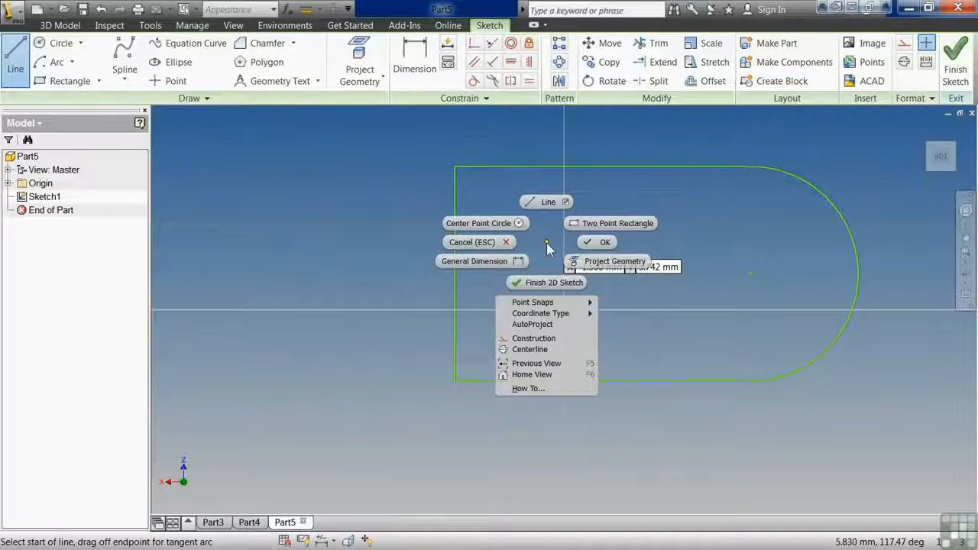
{"action": "left_click", "coordinate": [581, 242]}
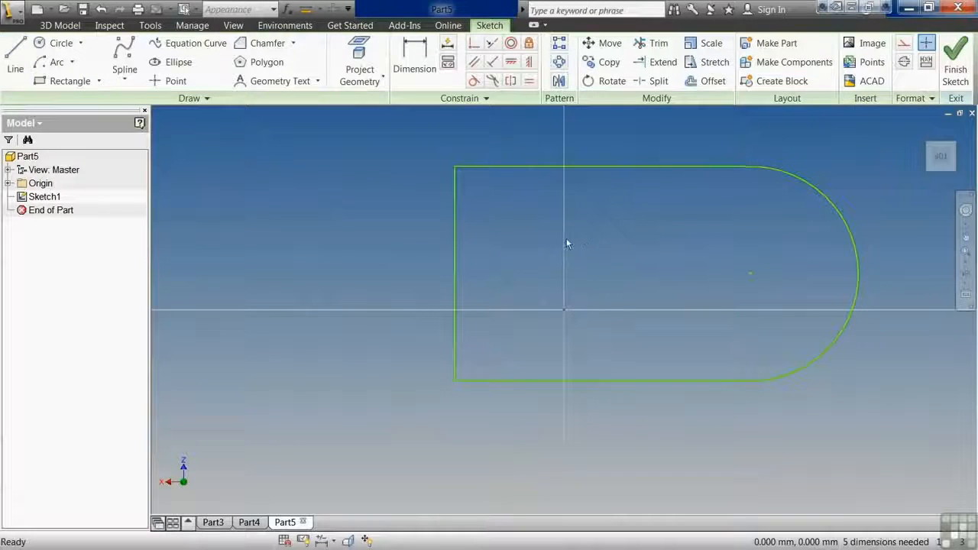
Make the outline's upper straight side tangent to the arc, with all sketch constraints displayed and refreshed.
{"action": "right_click", "coordinate": [590, 231]}
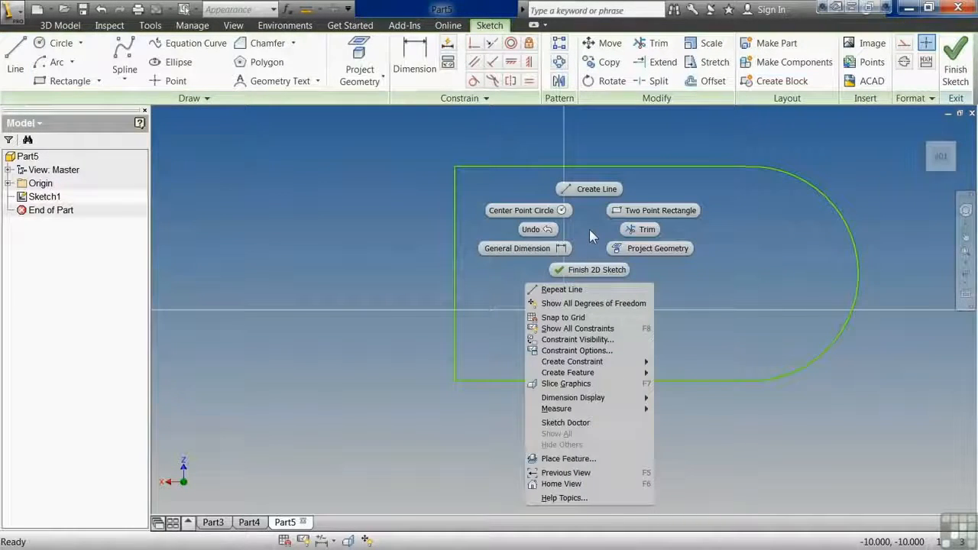
{"action": "left_click", "coordinate": [613, 329]}
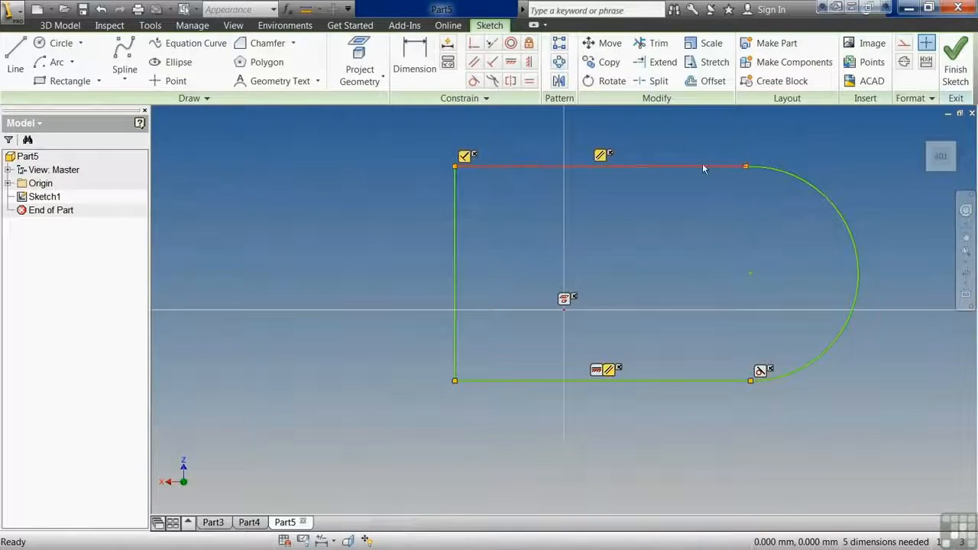
{"action": "left_click", "coordinate": [474, 80]}
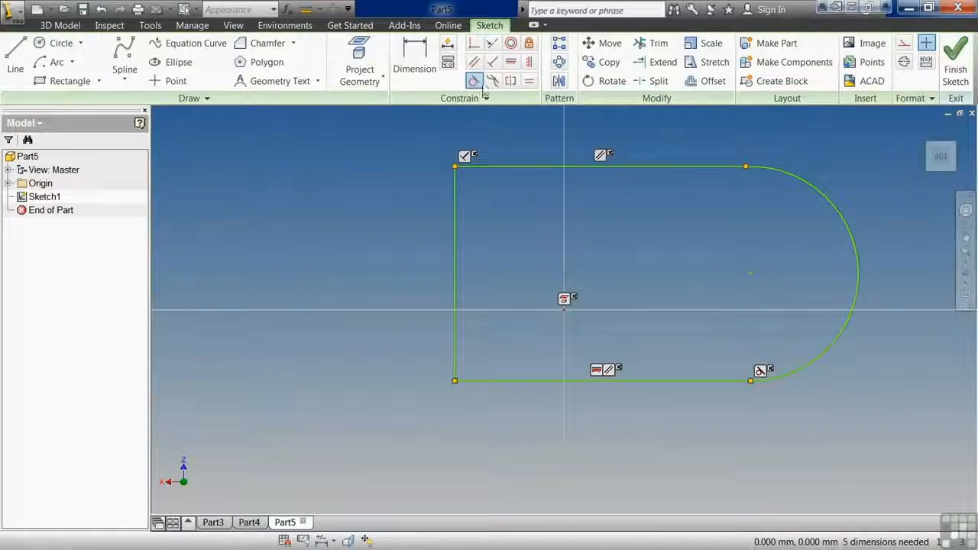
{"action": "left_click", "coordinate": [730, 167]}
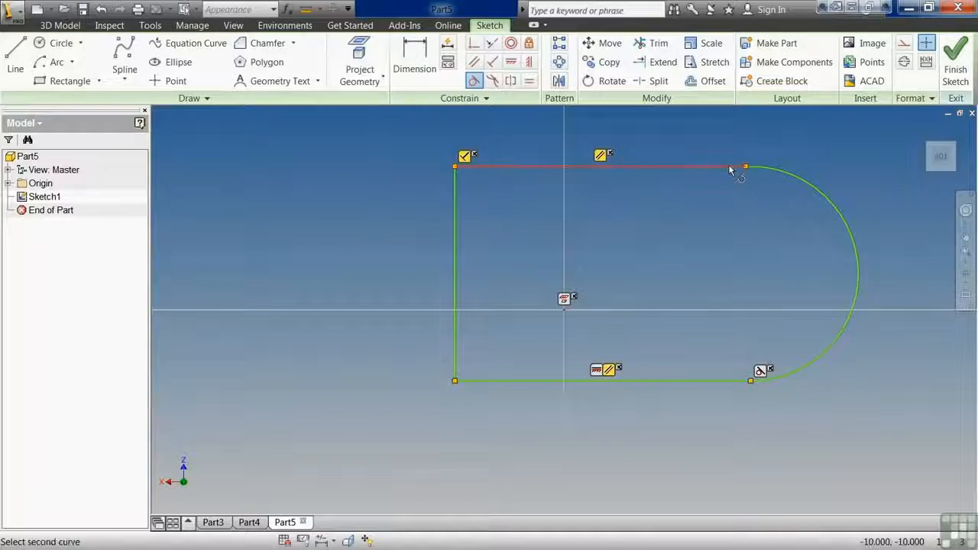
{"action": "left_click", "coordinate": [774, 168]}
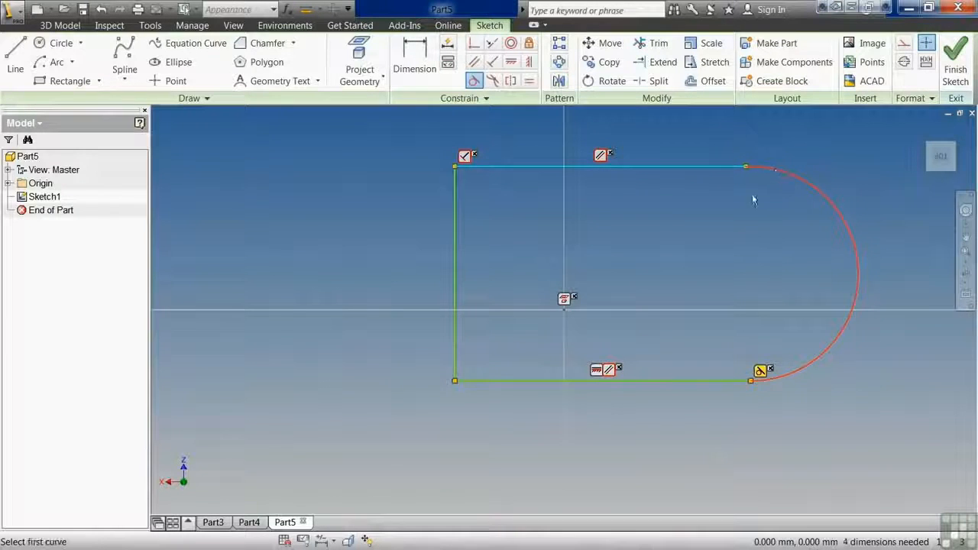
{"action": "right_click", "coordinate": [623, 218]}
{"action": "left_click", "coordinate": [661, 224]}
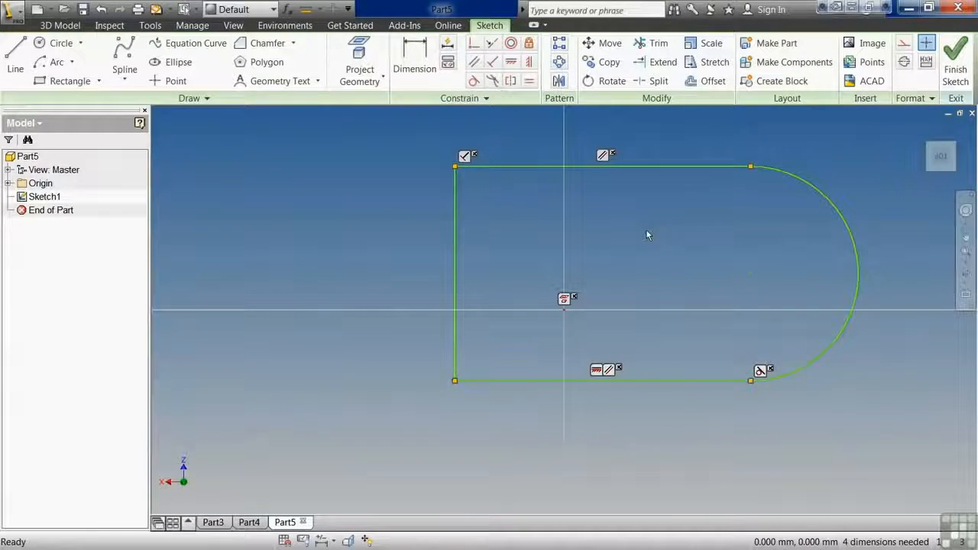
{"action": "right_click", "coordinate": [646, 232]}
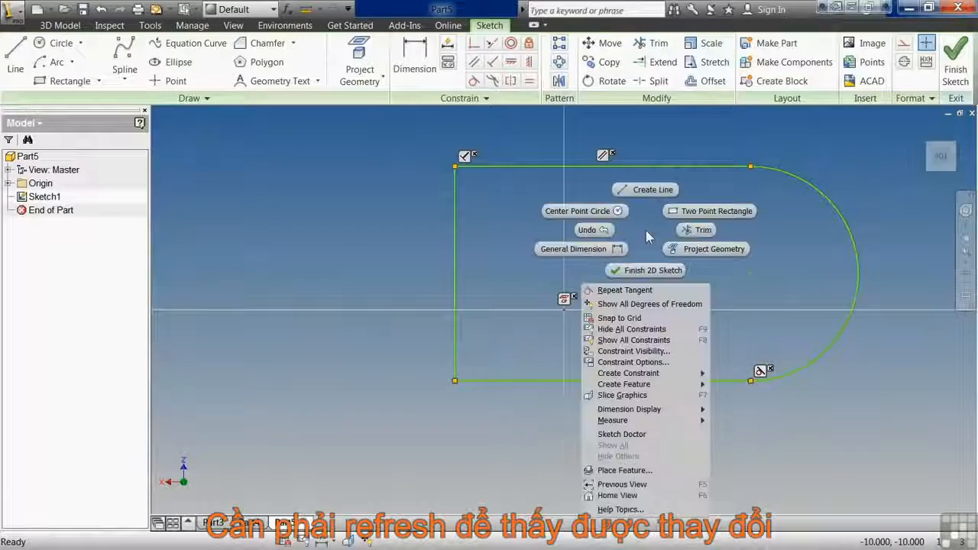
{"action": "left_click", "coordinate": [646, 341]}
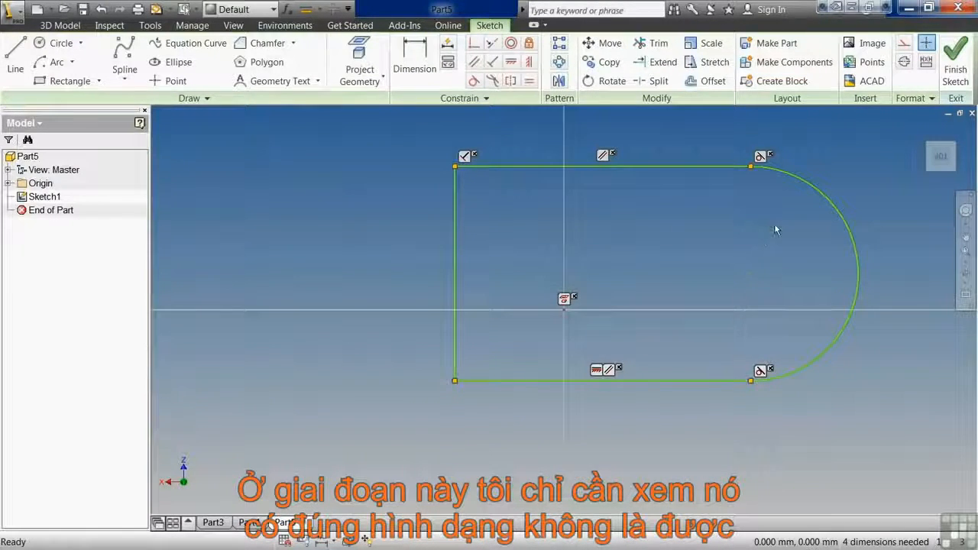
Finish the sketch and extrude the round-ended profile 5 mm.
{"action": "left_click", "coordinate": [956, 61]}
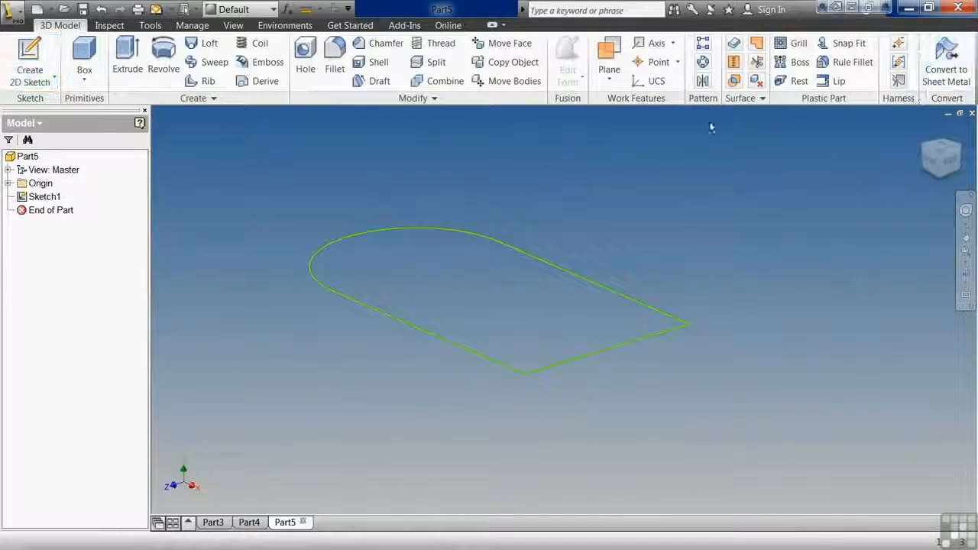
{"action": "left_click", "coordinate": [128, 61]}
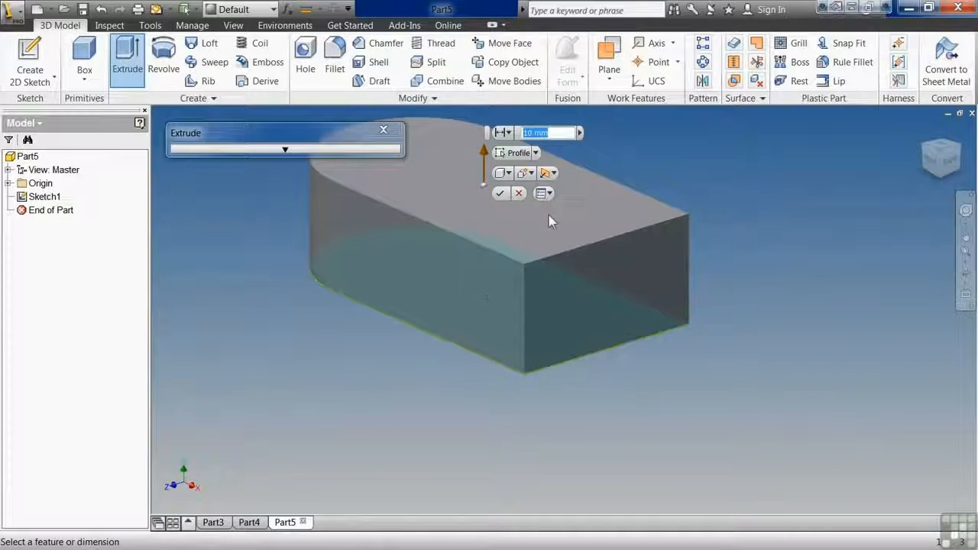
{"action": "type", "text": "5"}
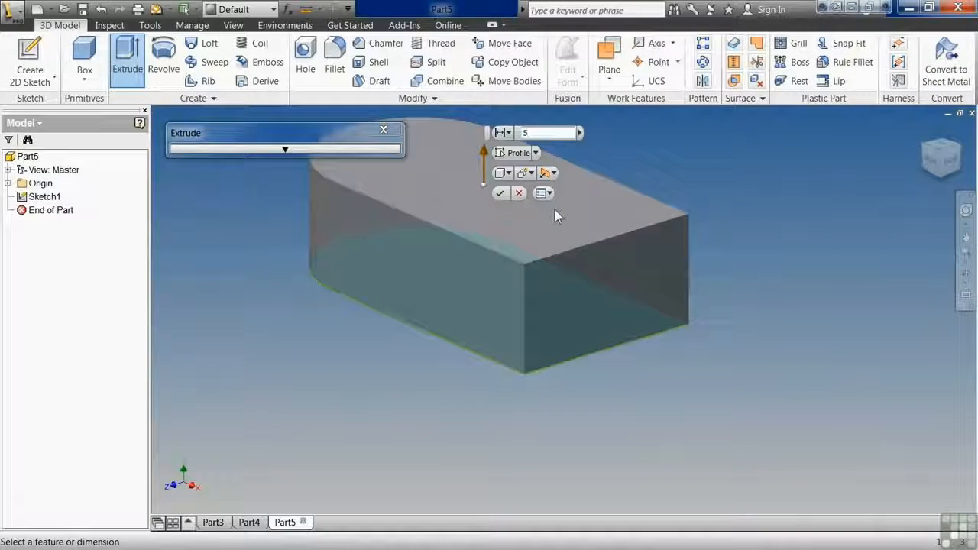
{"action": "left_click", "coordinate": [499, 194]}
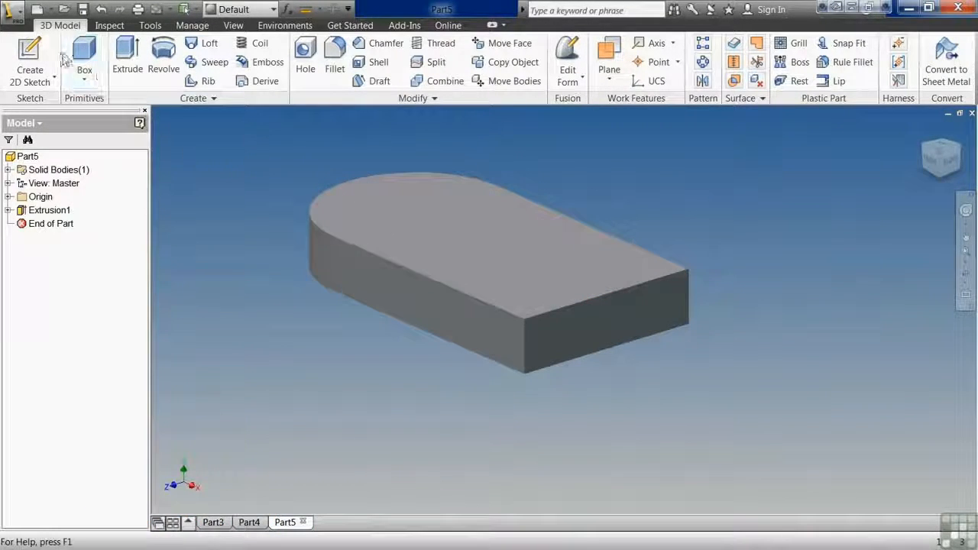
Sketch a rectangle about 5.2 mm wide on the plate's top face, spanning its full width along the straight end.
{"action": "left_click", "coordinate": [34, 54]}
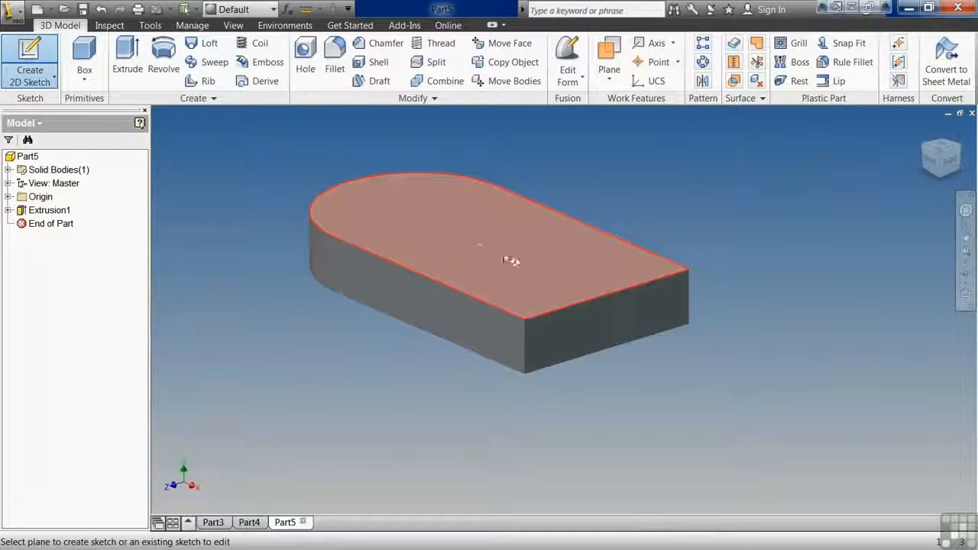
{"action": "left_click", "coordinate": [516, 258]}
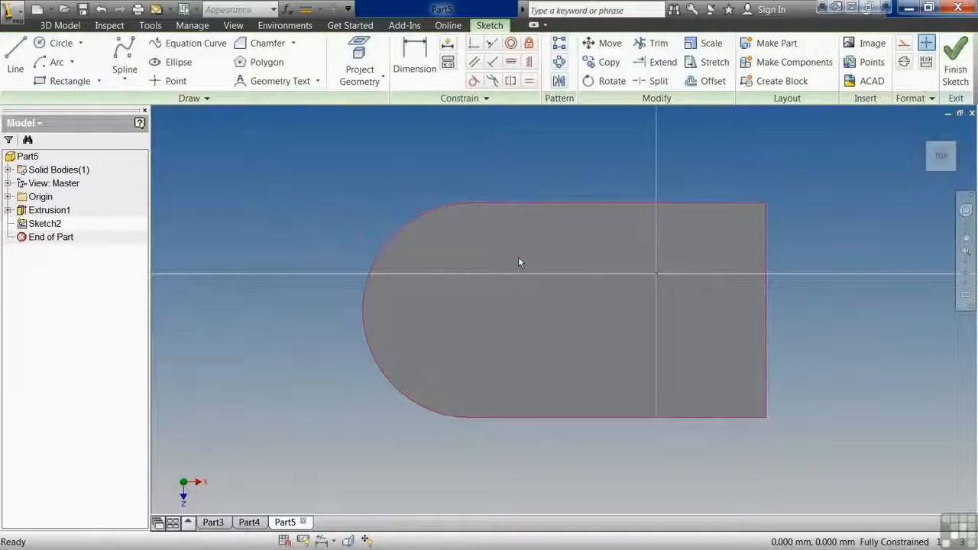
{"action": "left_click", "coordinate": [83, 86]}
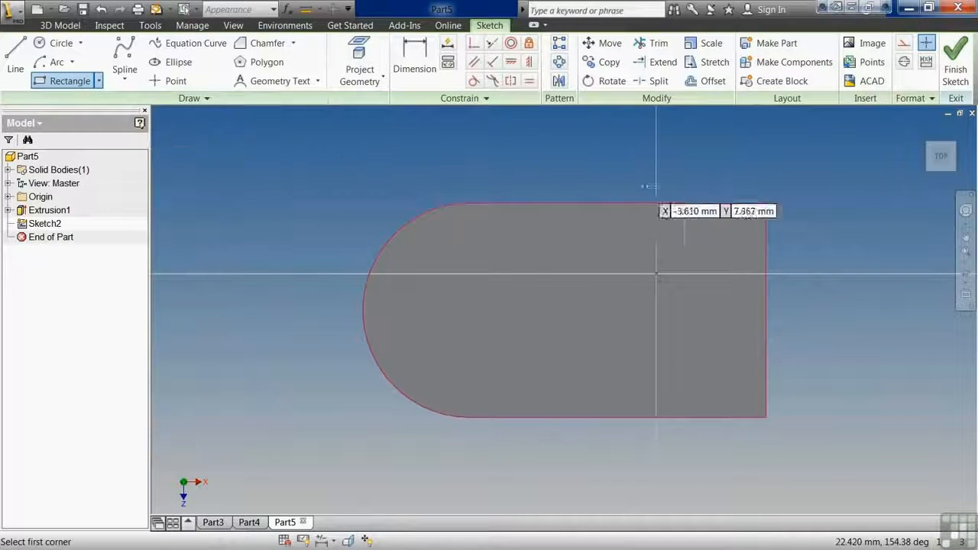
{"action": "left_click", "coordinate": [766, 203]}
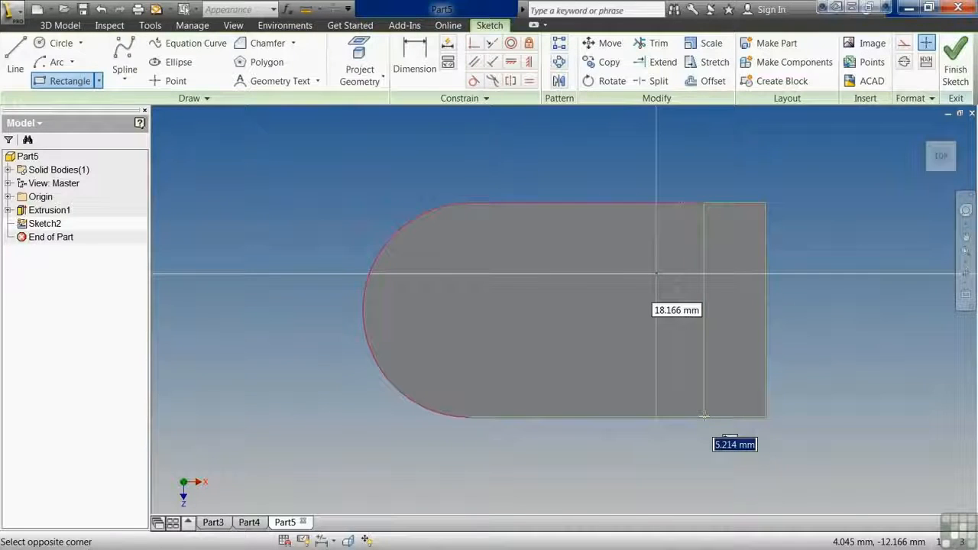
{"action": "left_click", "coordinate": [704, 416]}
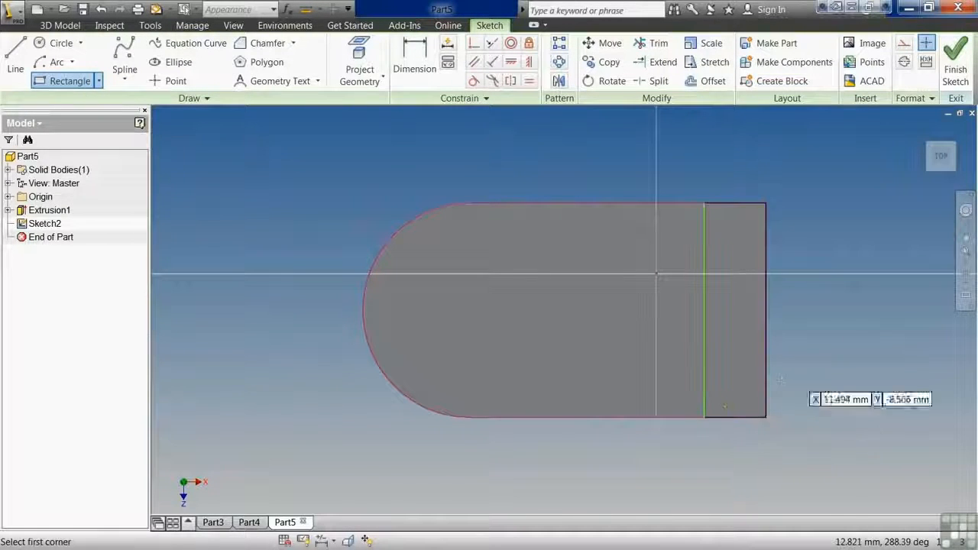
Finish the sketch and extrude the end rectangle upward 7.5 mm as an upright wall joined to the plate.
{"action": "left_click", "coordinate": [966, 65]}
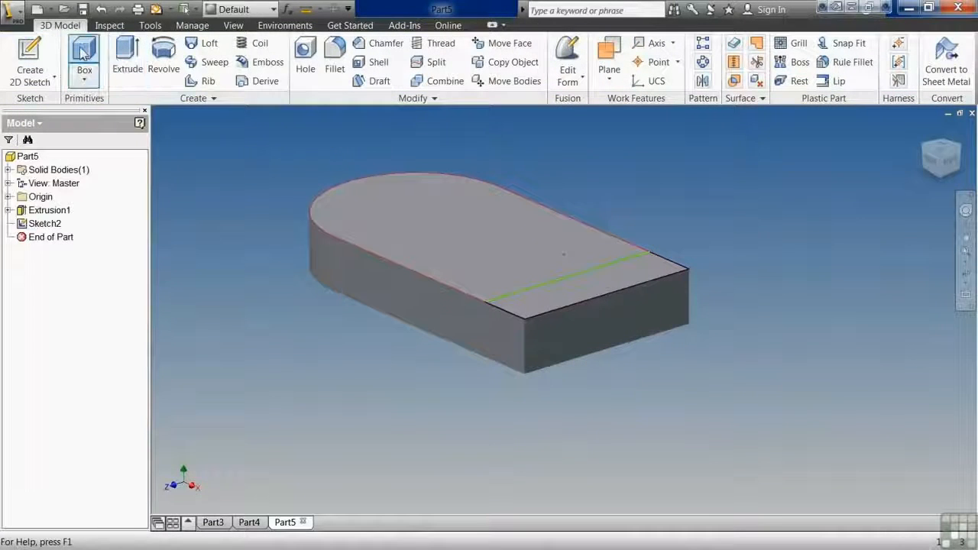
{"action": "left_click", "coordinate": [127, 52]}
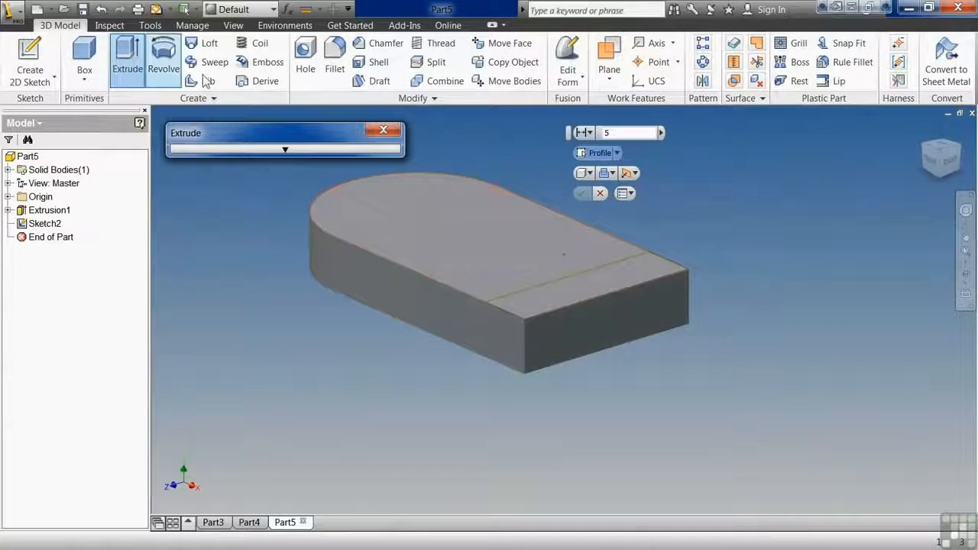
{"action": "left_click", "coordinate": [597, 280]}
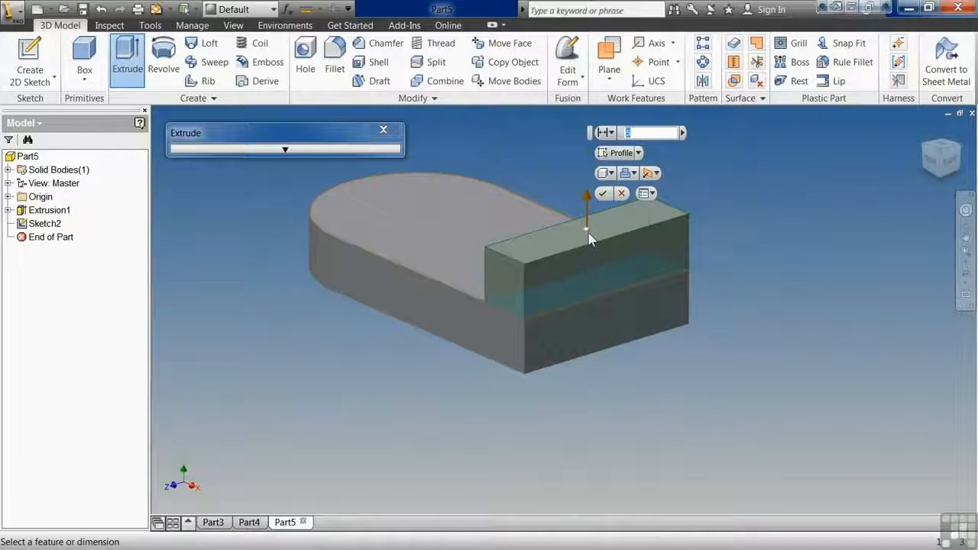
{"action": "left_click_drag", "start_coordinate": [588, 235], "coordinate": [590, 239]}
{"action": "mouse_move", "coordinate": [589, 199]}
{"action": "left_mouse_down"}
{"action": "mouse_move", "coordinate": [587, 146]}
{"action": "mouse_move", "coordinate": [588, 190]}
{"action": "left_mouse_up"}
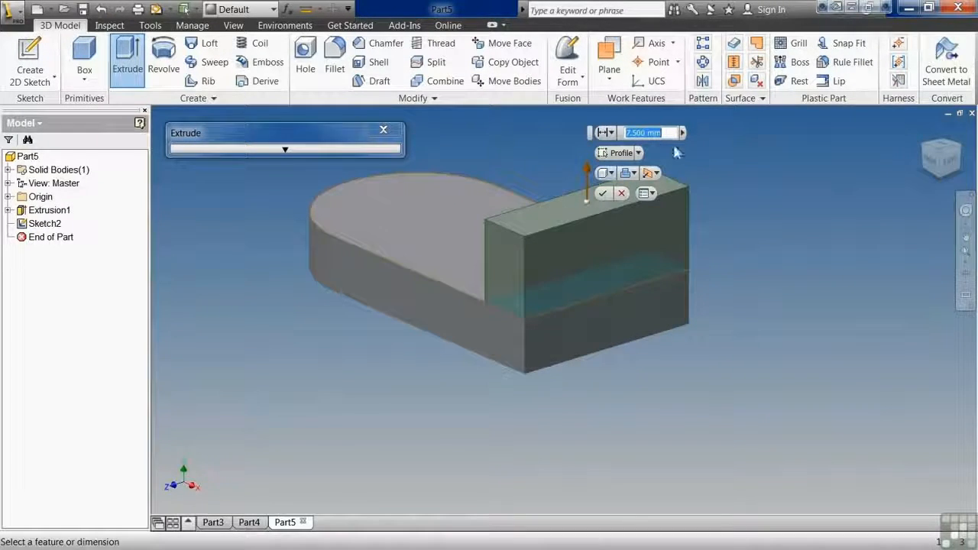
{"action": "left_click", "coordinate": [604, 194]}
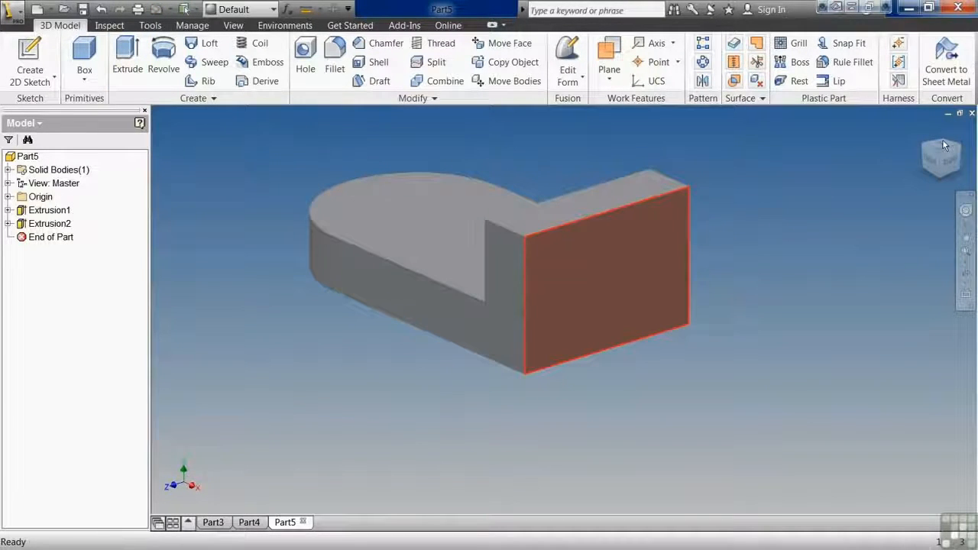
{"action": "left_click", "coordinate": [930, 164]}
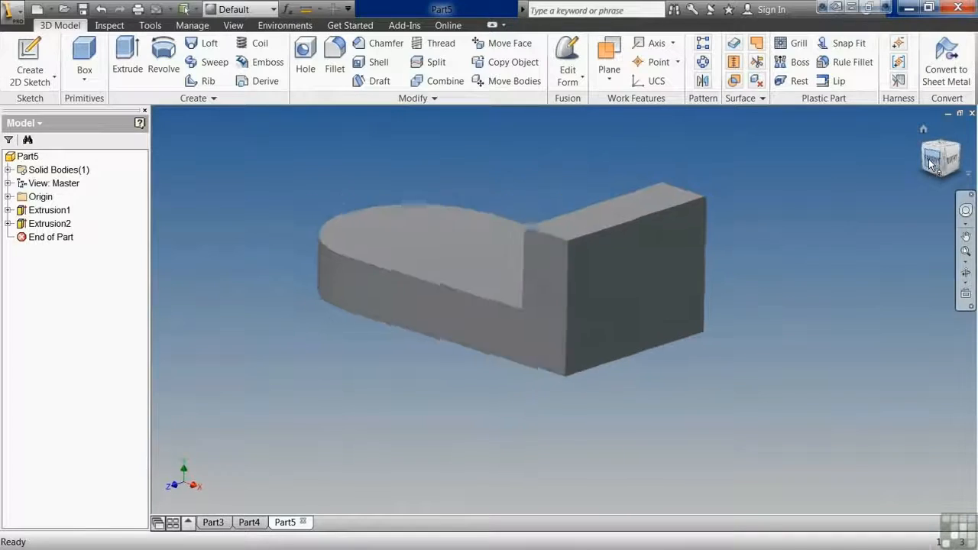
{"action": "left_click", "coordinate": [923, 131]}
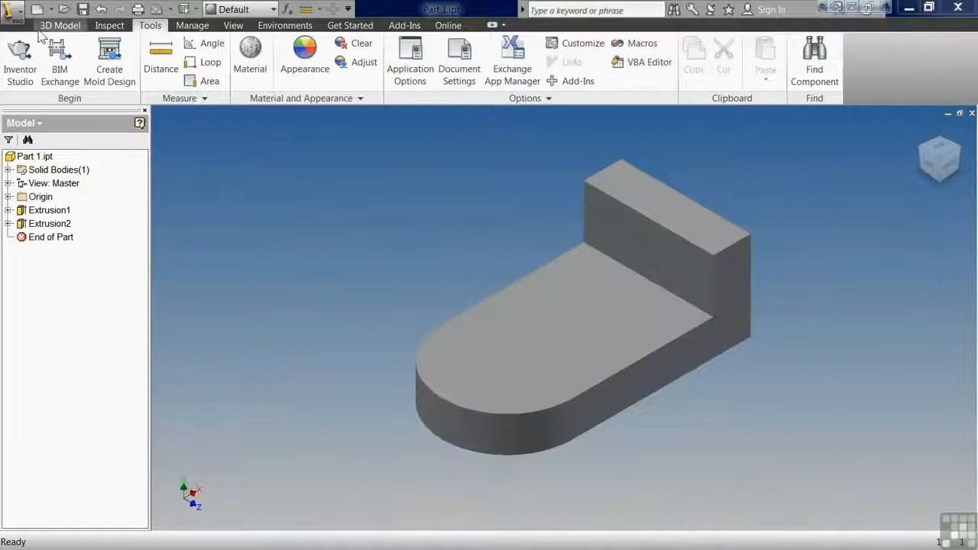
Save the part under the new name "0209 Guidelines for Creating Successful Sketches" in the Infinite Skills folder and close it.
{"action": "left_click", "coordinate": [16, 14]}
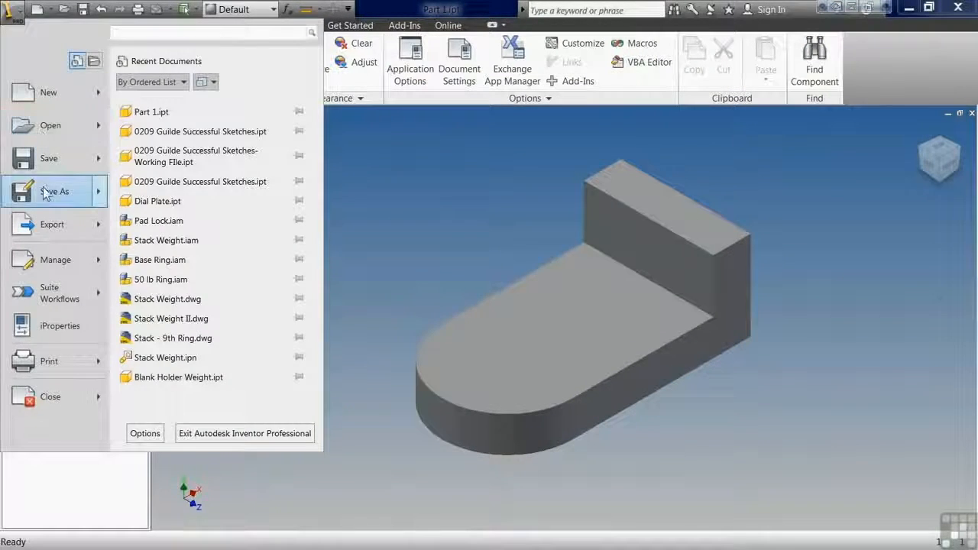
{"action": "left_click", "coordinate": [461, 221]}
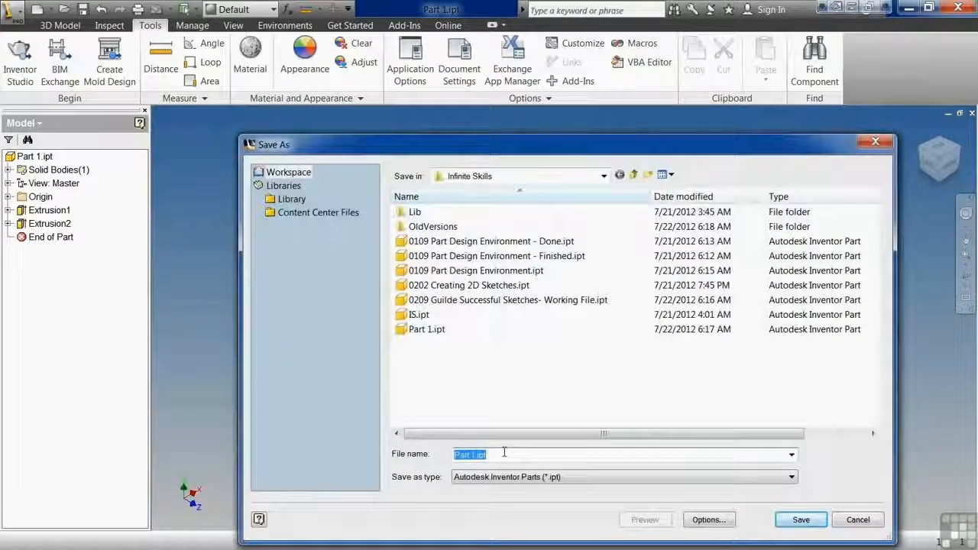
{"action": "type", "text": "0"}
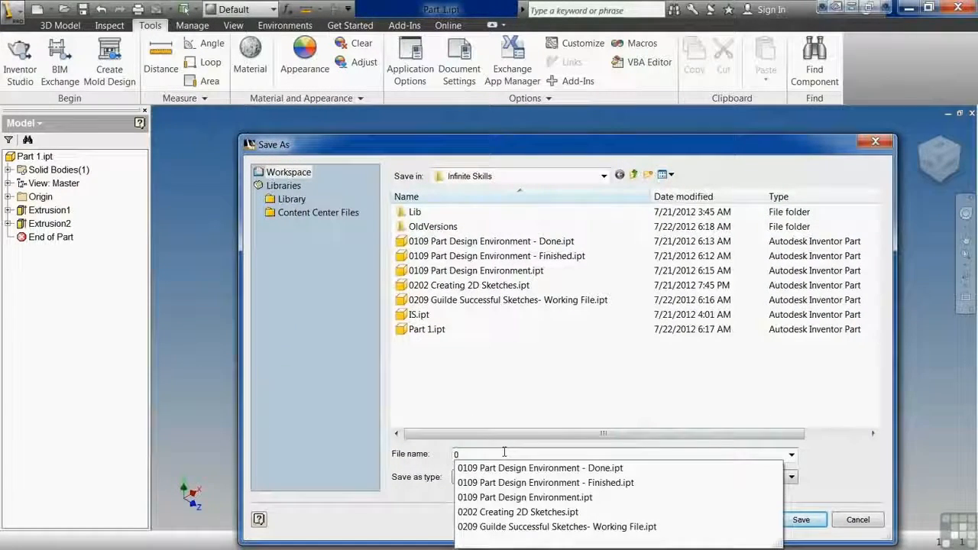
{"action": "type", "text": "209 Guidelines for Creating Successful Sketches"}
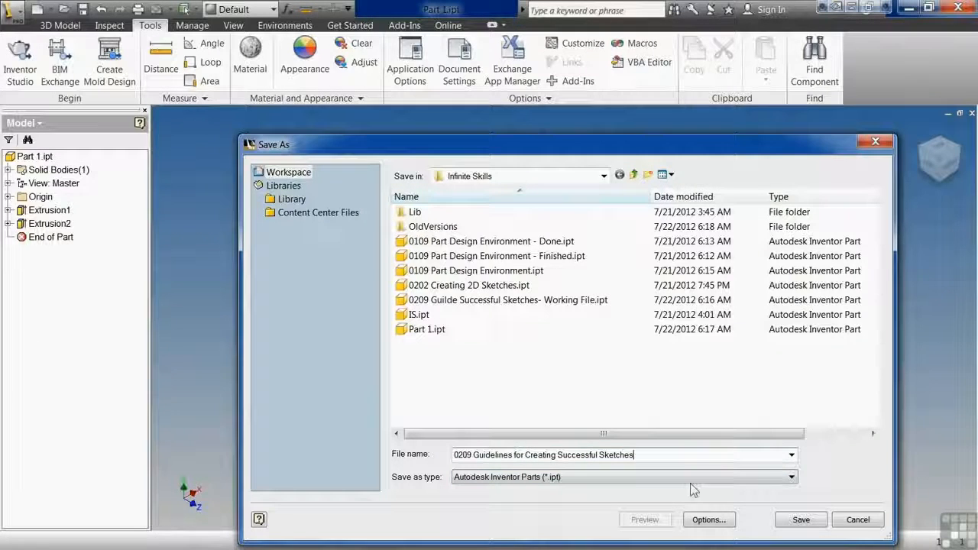
{"action": "left_click", "coordinate": [795, 521]}
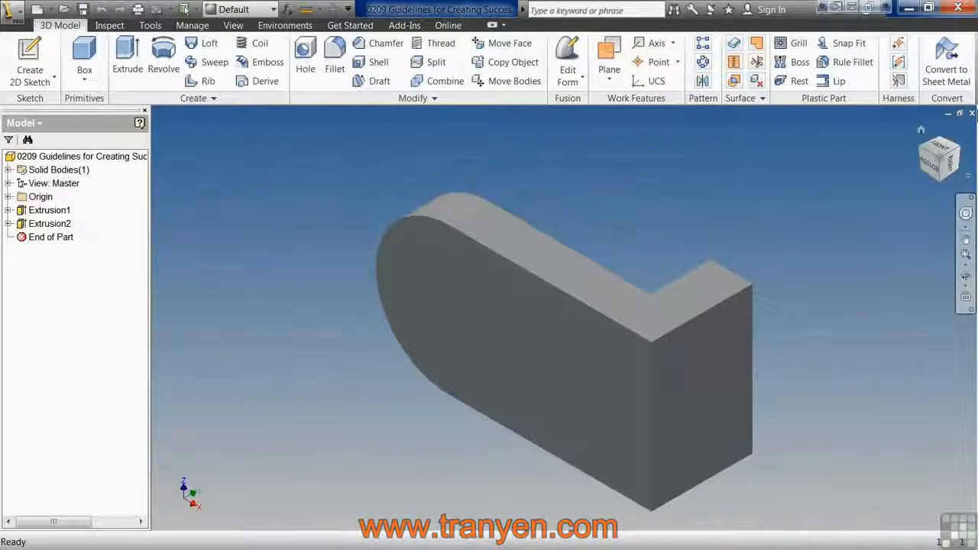
{"action": "left_click", "coordinate": [971, 112]}
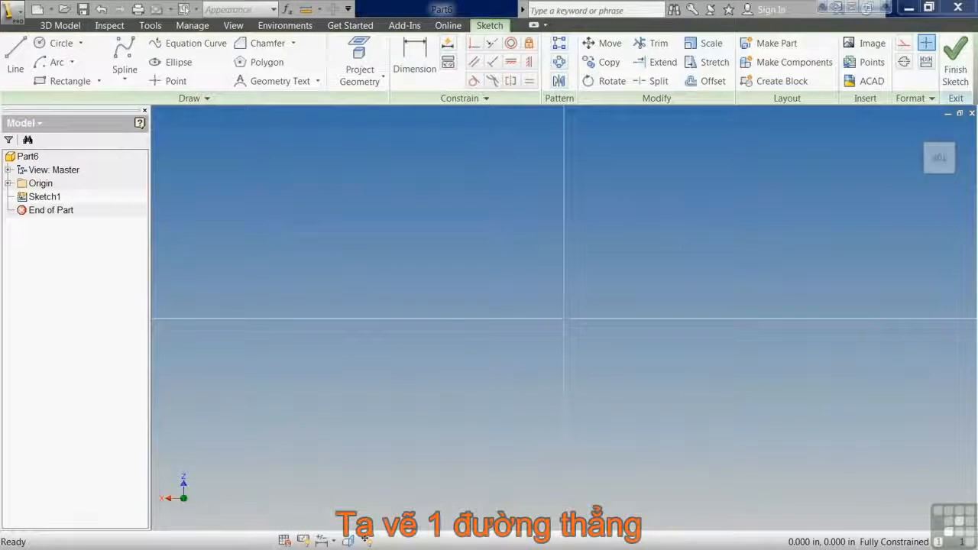
Sketch a closed four-line outline about 0.97 in wide and 0.65 in tall around the origin.
{"action": "left_click", "coordinate": [17, 55]}
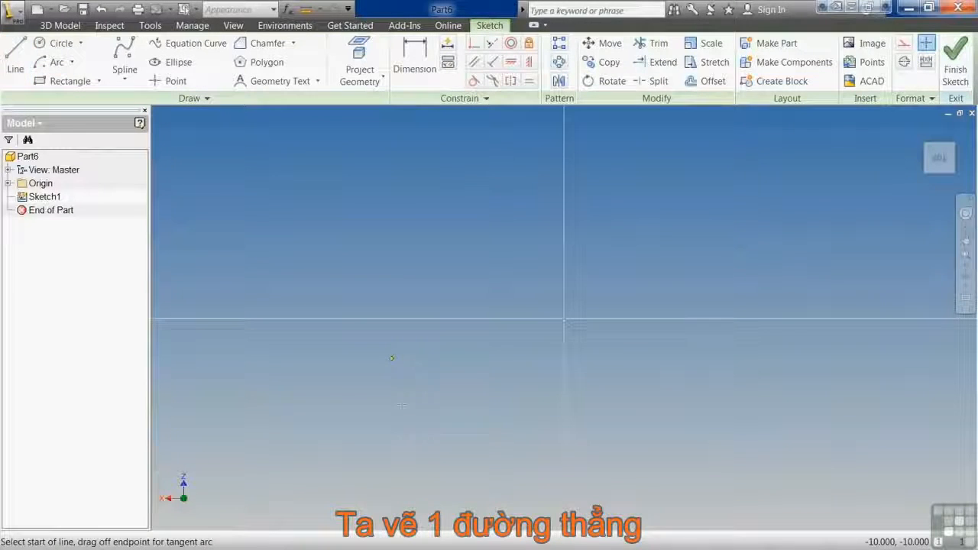
{"action": "left_click", "coordinate": [370, 412]}
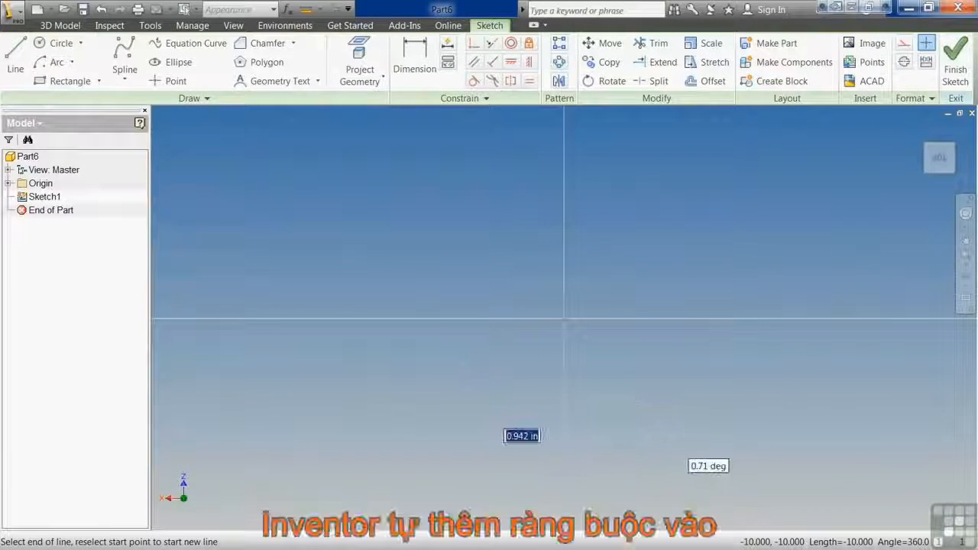
{"action": "left_click", "coordinate": [683, 407]}
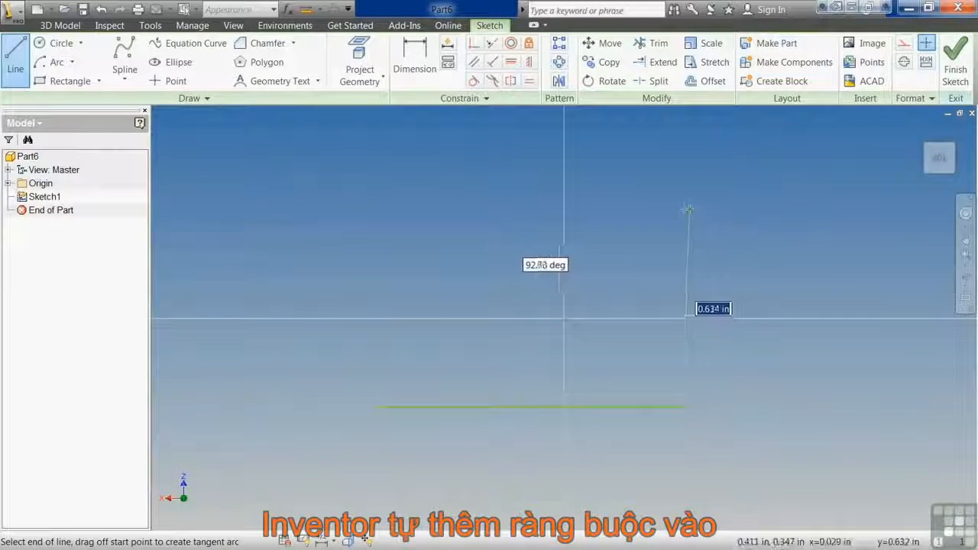
{"action": "left_click", "coordinate": [680, 208]}
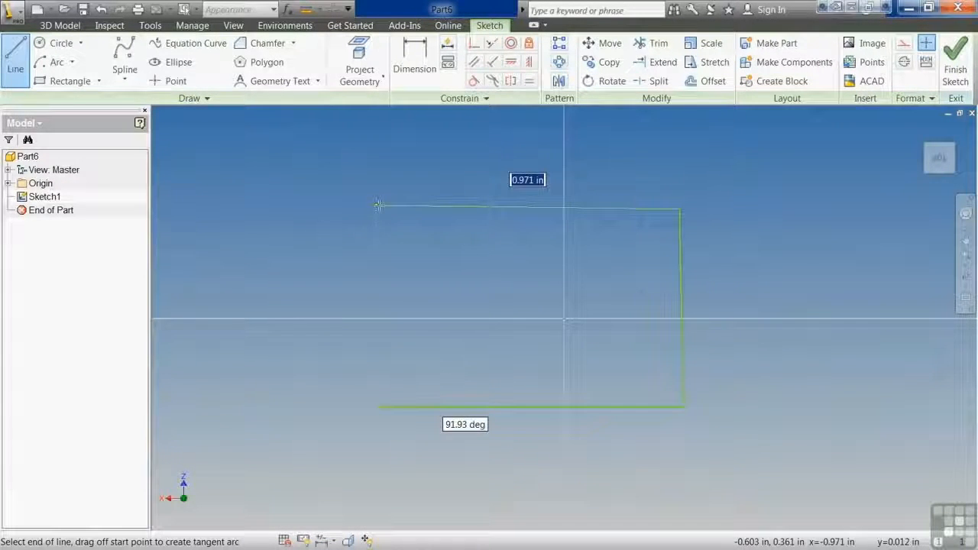
{"action": "left_click", "coordinate": [375, 209]}
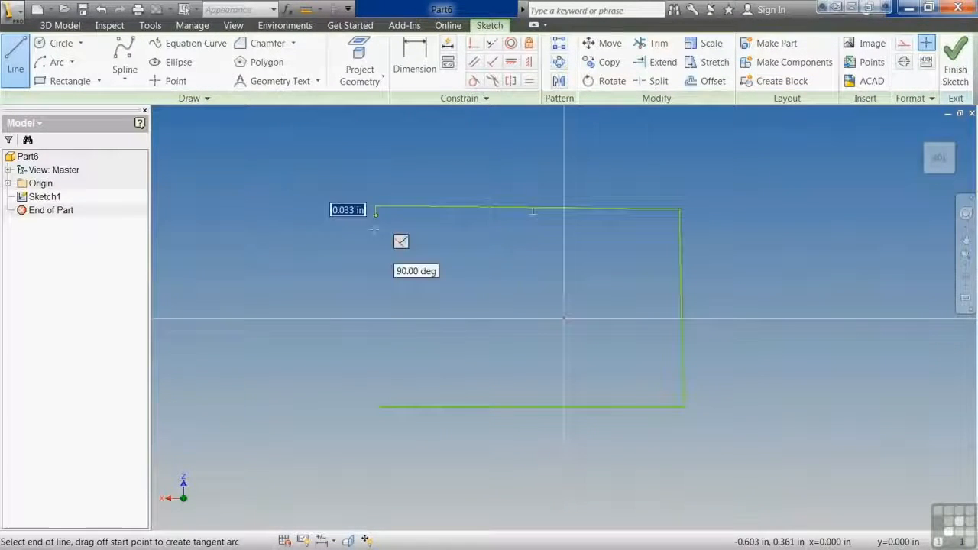
{"action": "left_click", "coordinate": [378, 406]}
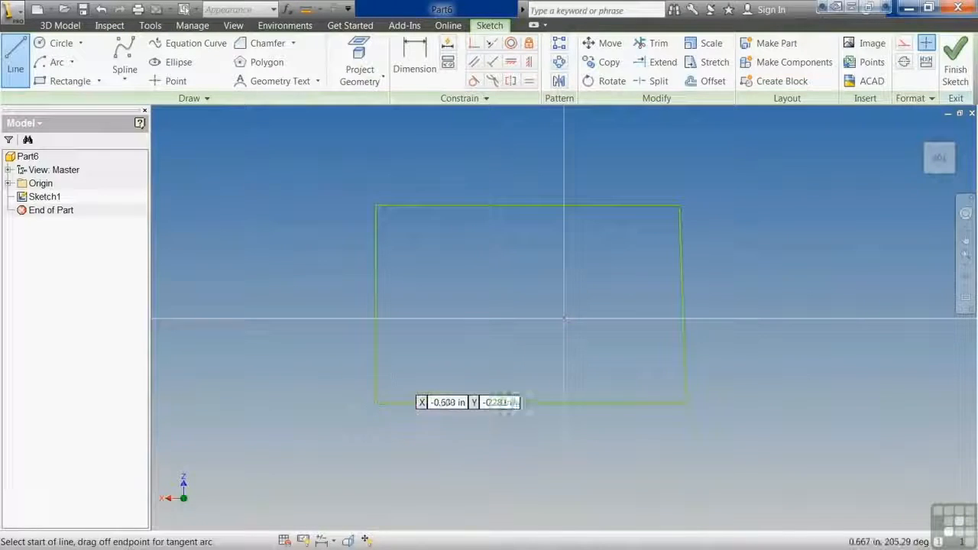
{"action": "key", "text": "Escape"}
Show all constraints on the four-line outline, and delete the whole outline.
{"action": "right_click", "coordinate": [439, 329]}
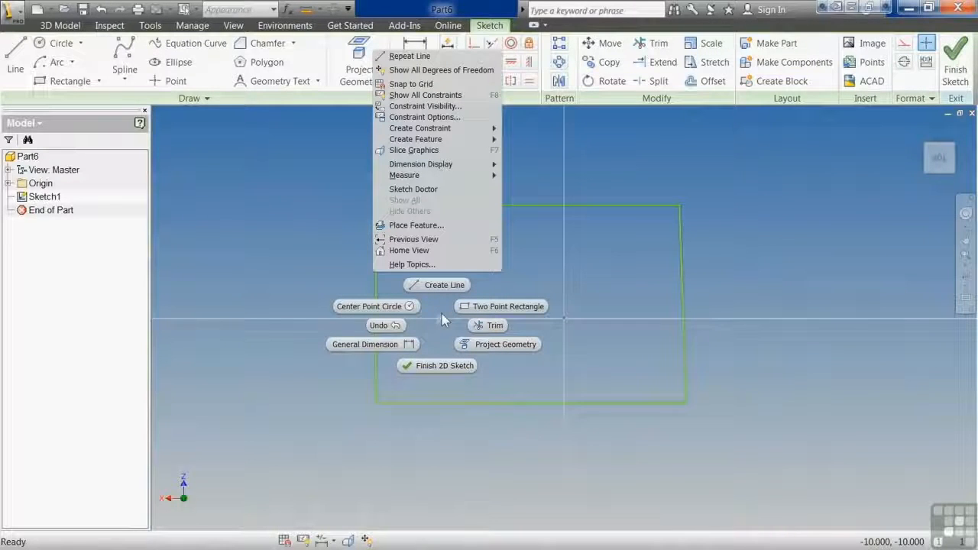
{"action": "left_click", "coordinate": [453, 95]}
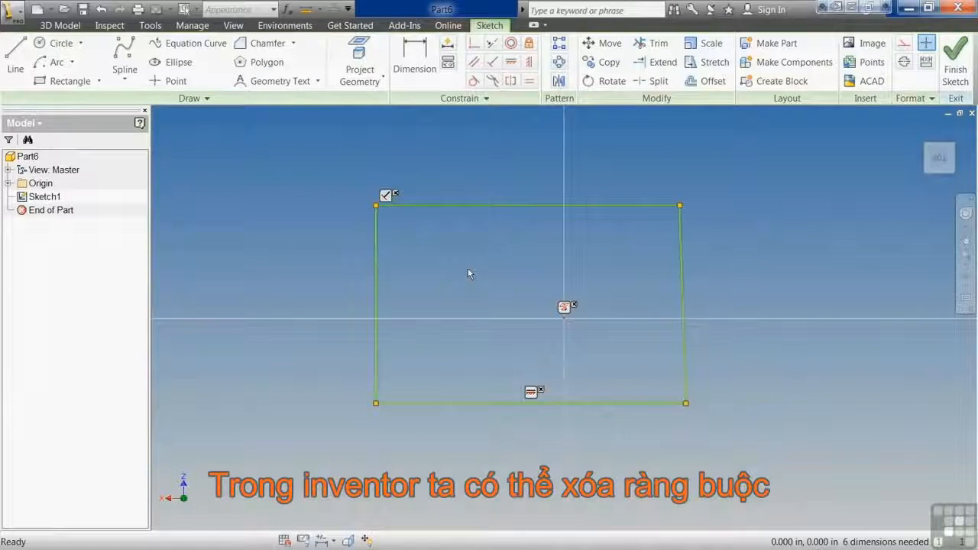
{"action": "mouse_move", "coordinate": [721, 171]}
{"action": "left_mouse_down"}
{"action": "mouse_move", "coordinate": [240, 415]}
{"action": "mouse_move", "coordinate": [267, 450]}
{"action": "left_mouse_up"}
{"action": "key", "text": "Delete"}
Sketch a bottom line about 1 in long and an upright line about 0.58 in long from its right end, and turn off Constraint Persistence.
{"action": "key", "text": "l"}
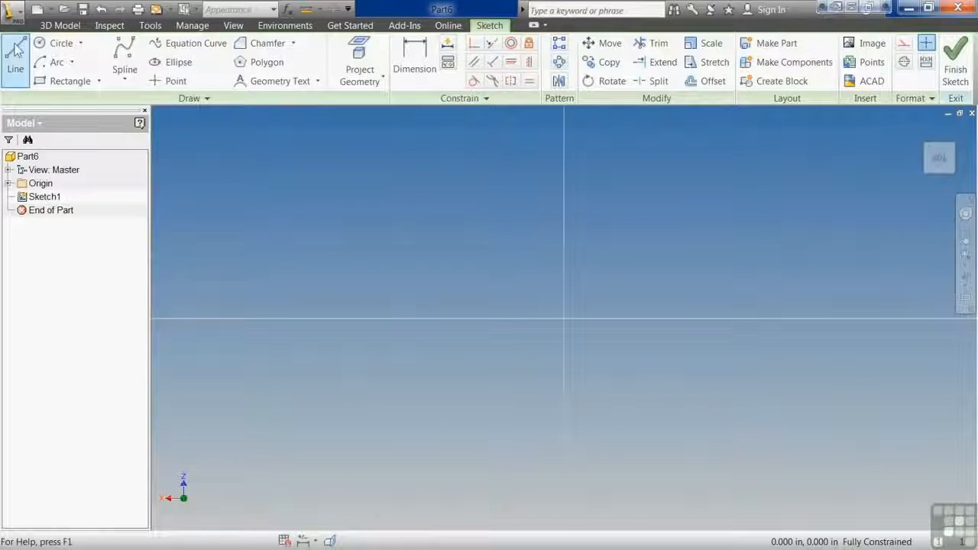
{"action": "left_click", "coordinate": [428, 429]}
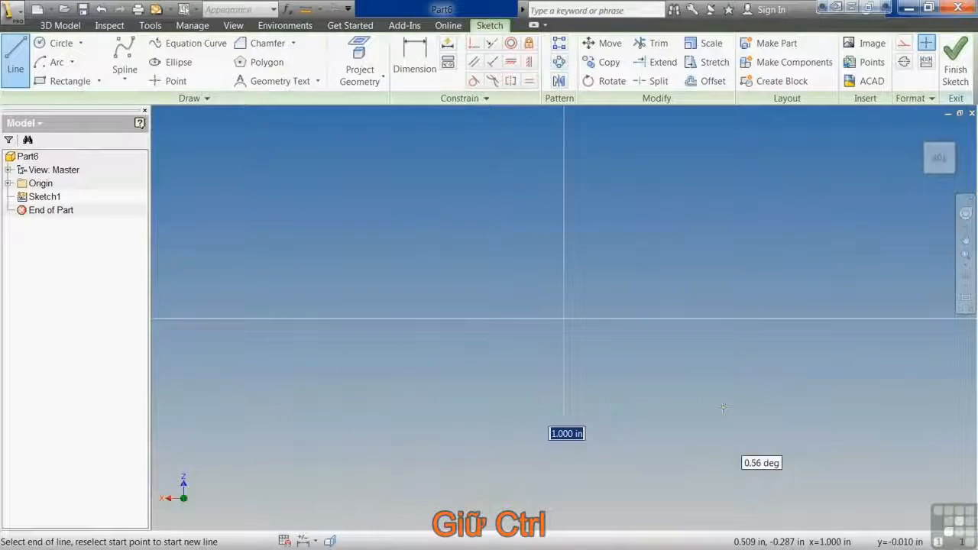
{"action": "left_click", "coordinate": [721, 403]}
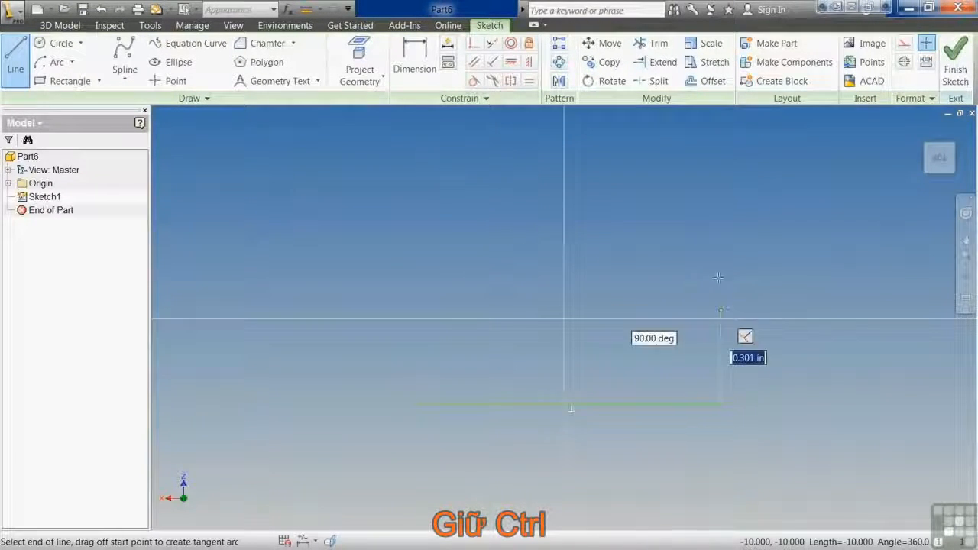
{"action": "left_click", "coordinate": [719, 224]}
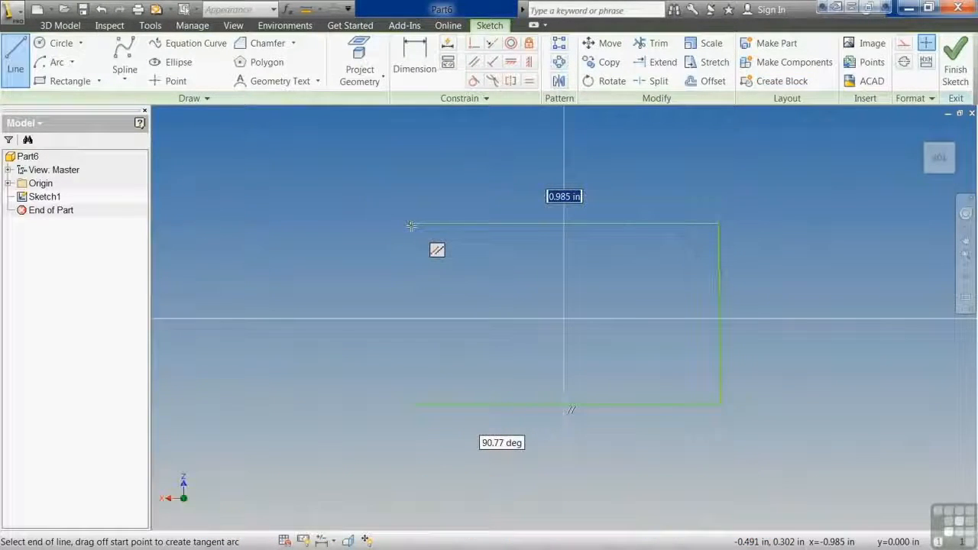
{"action": "left_click", "coordinate": [487, 97]}
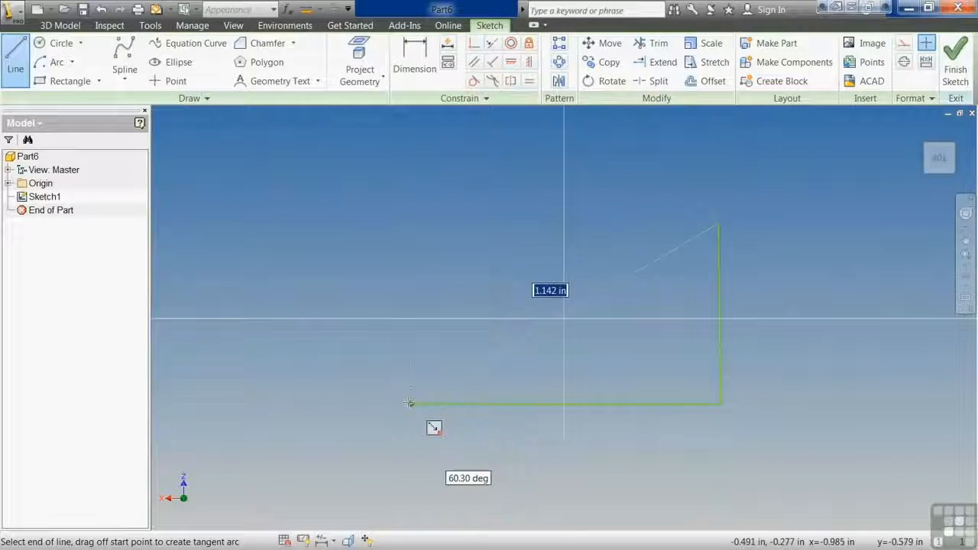
Close the outline with a top line about 0.99 in long and a line down to the start point, and show all constraints.
{"action": "left_click", "coordinate": [411, 224]}
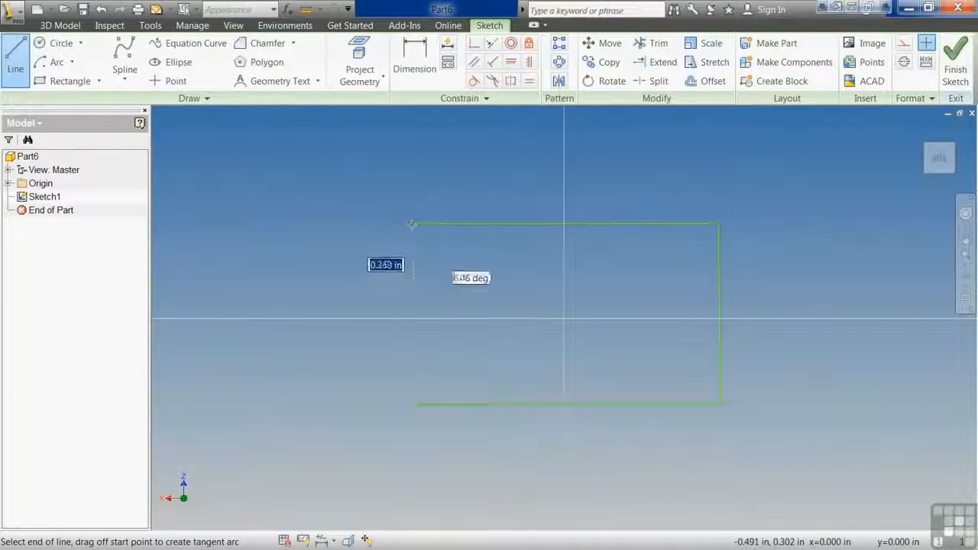
{"action": "left_click", "coordinate": [410, 403]}
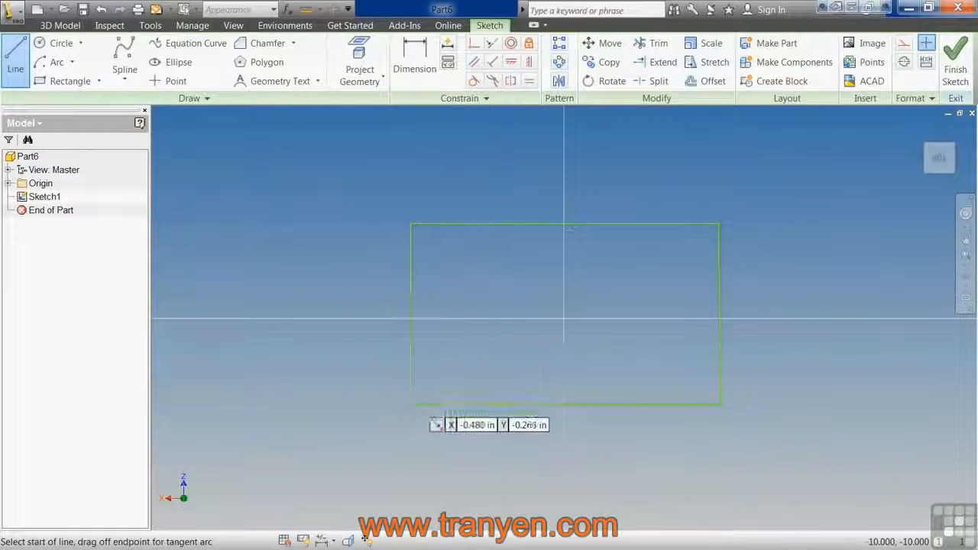
{"action": "right_click", "coordinate": [499, 320]}
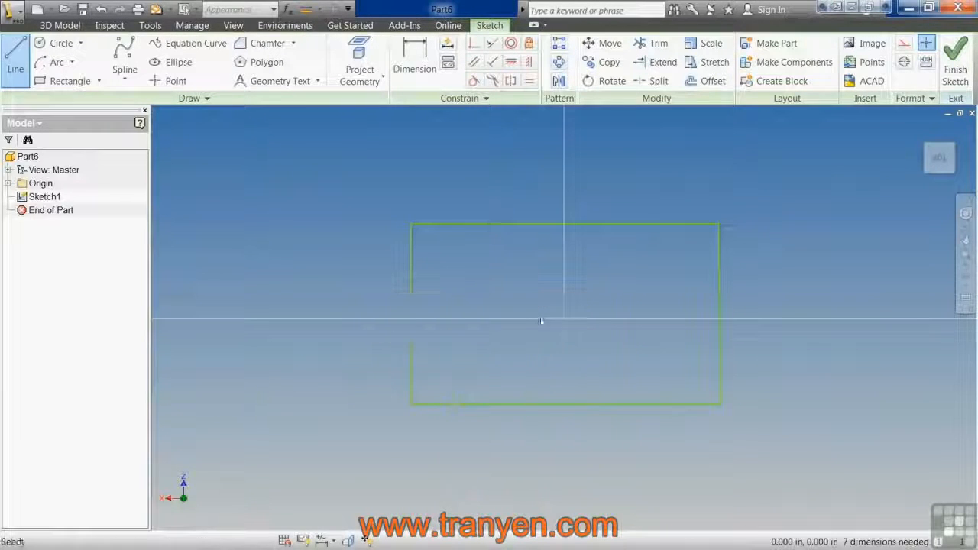
{"action": "left_click", "coordinate": [552, 319]}
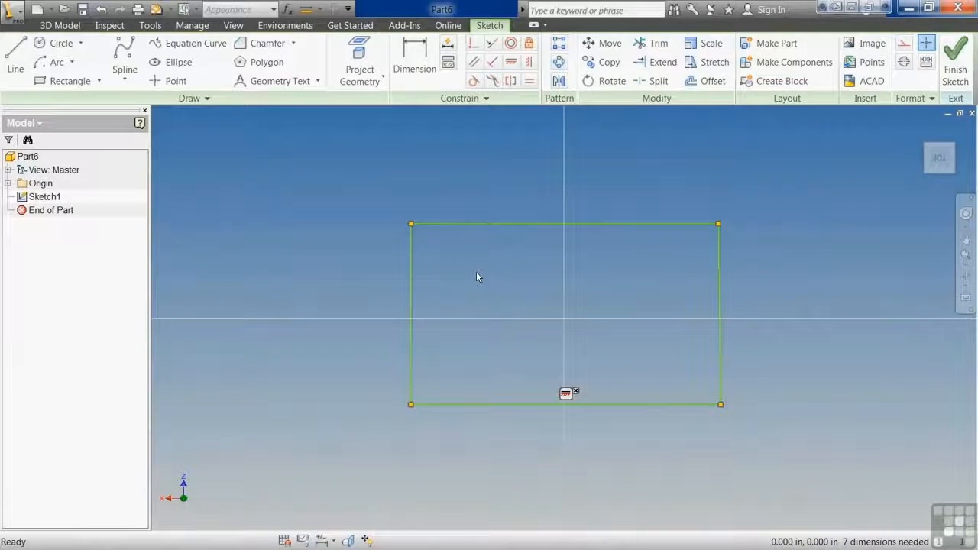
Move the Constraint Persistence, Constraint Inference and Persistent Dimension commands to the main Constrain panel.
{"action": "left_click", "coordinate": [473, 100]}
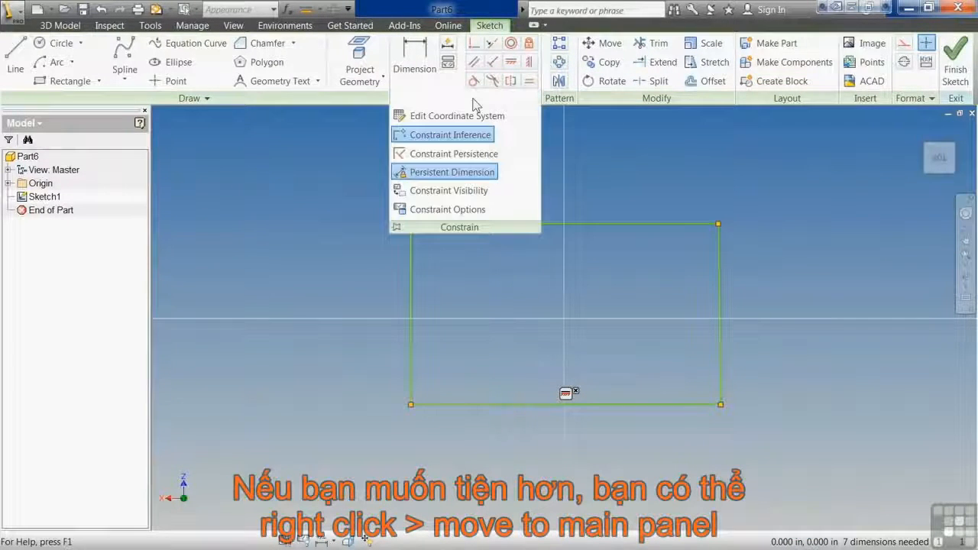
{"action": "right_click", "coordinate": [468, 155]}
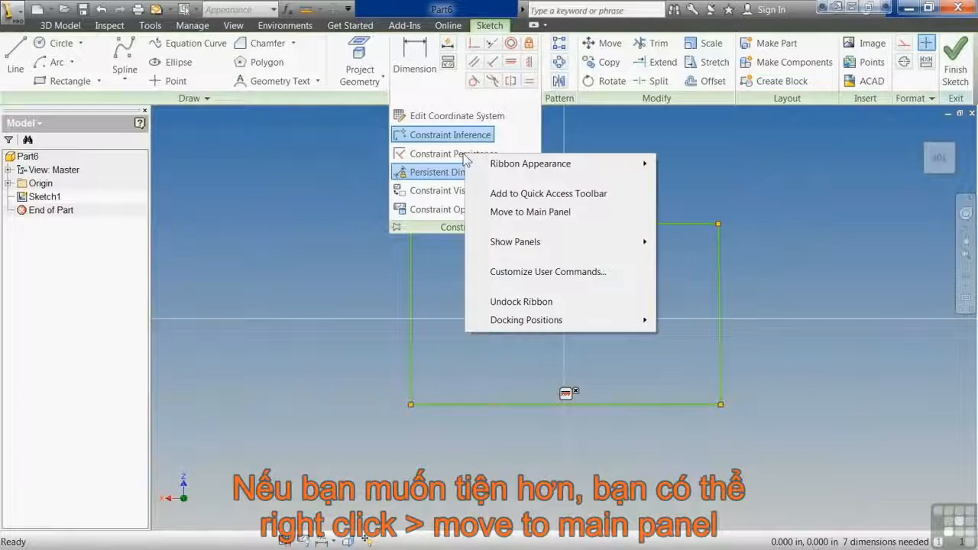
{"action": "left_click", "coordinate": [562, 213]}
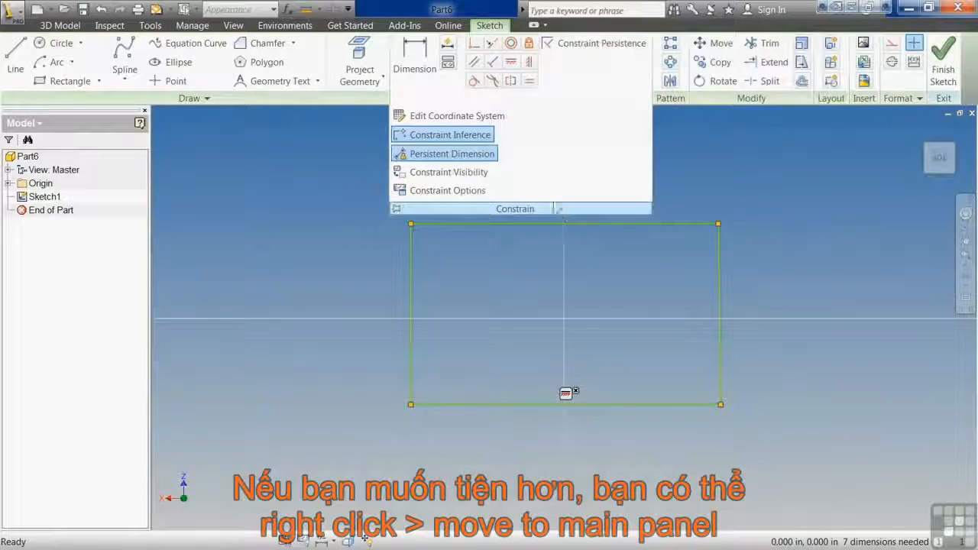
{"action": "right_click", "coordinate": [468, 151]}
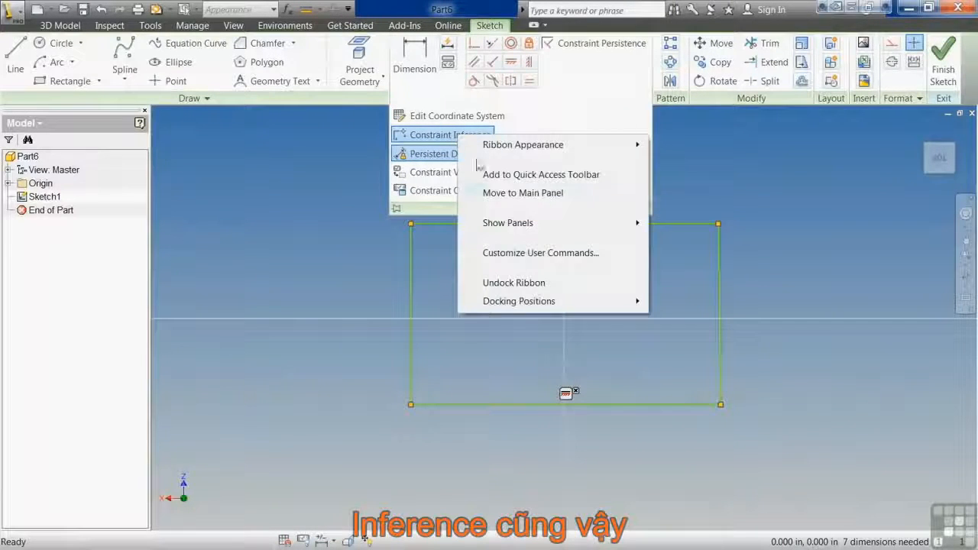
{"action": "left_click", "coordinate": [512, 194]}
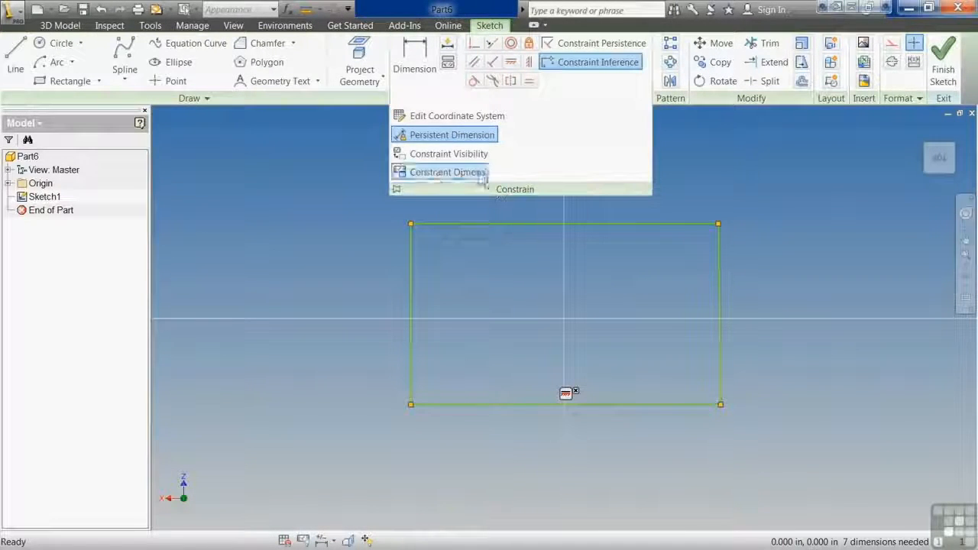
{"action": "right_click", "coordinate": [441, 142]}
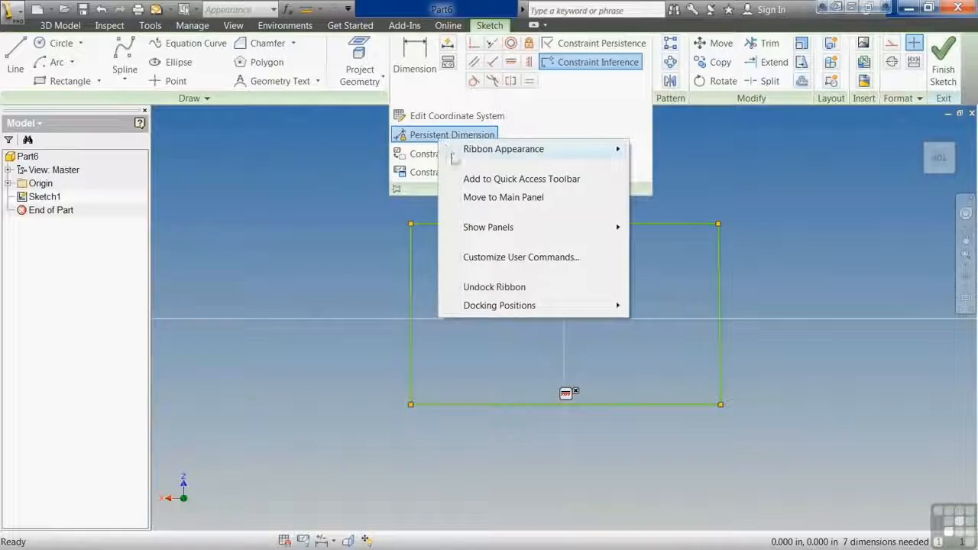
{"action": "left_click", "coordinate": [489, 198]}
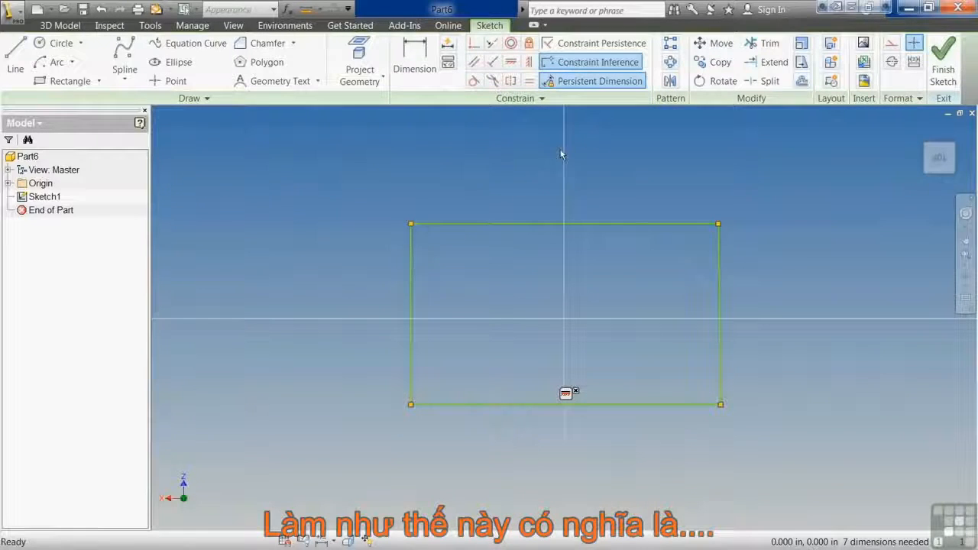
Turn on Constraint Persistence and sketch a closed four-line rectangle about 0.76 in wide and 0.39 in tall inside the existing outline.
{"action": "left_click", "coordinate": [575, 44]}
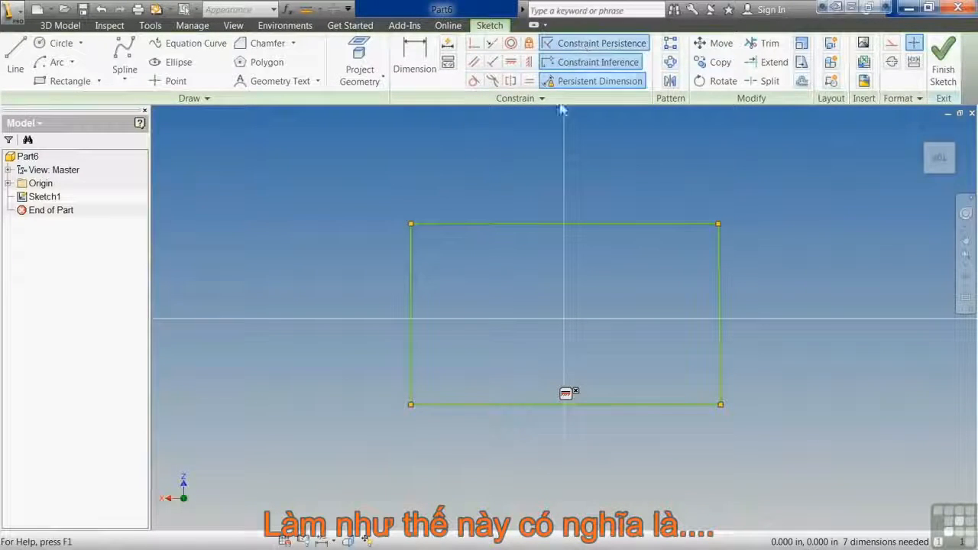
{"action": "left_click", "coordinate": [15, 58]}
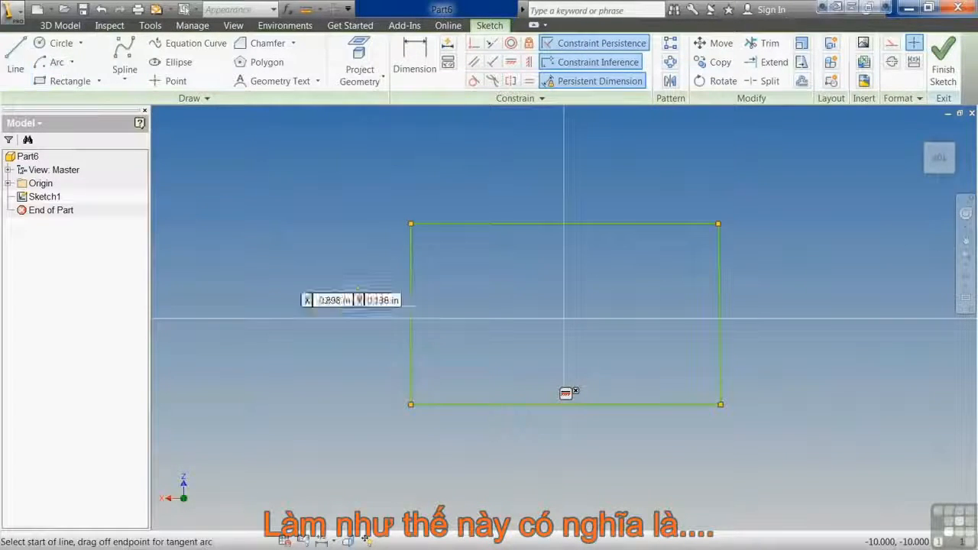
{"action": "left_click", "coordinate": [441, 363]}
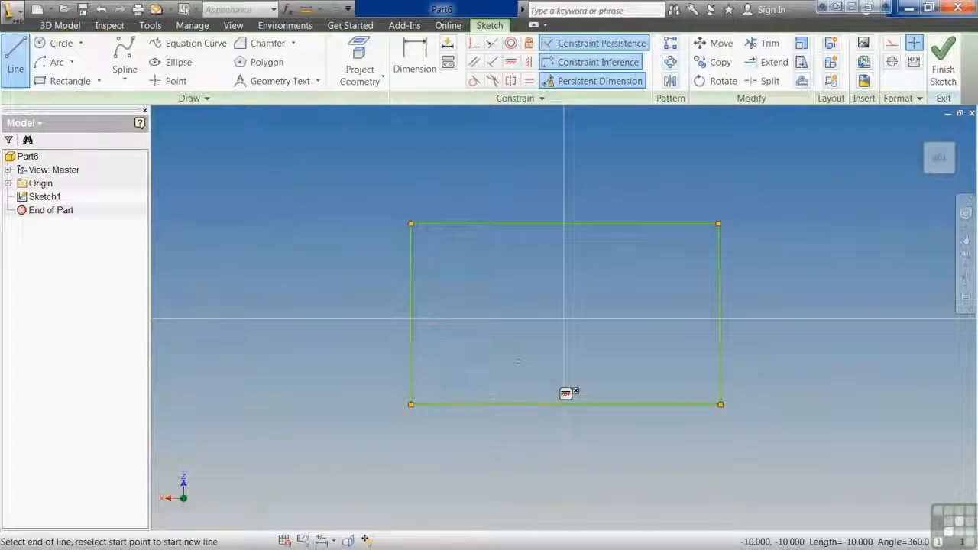
{"action": "left_click", "coordinate": [680, 363]}
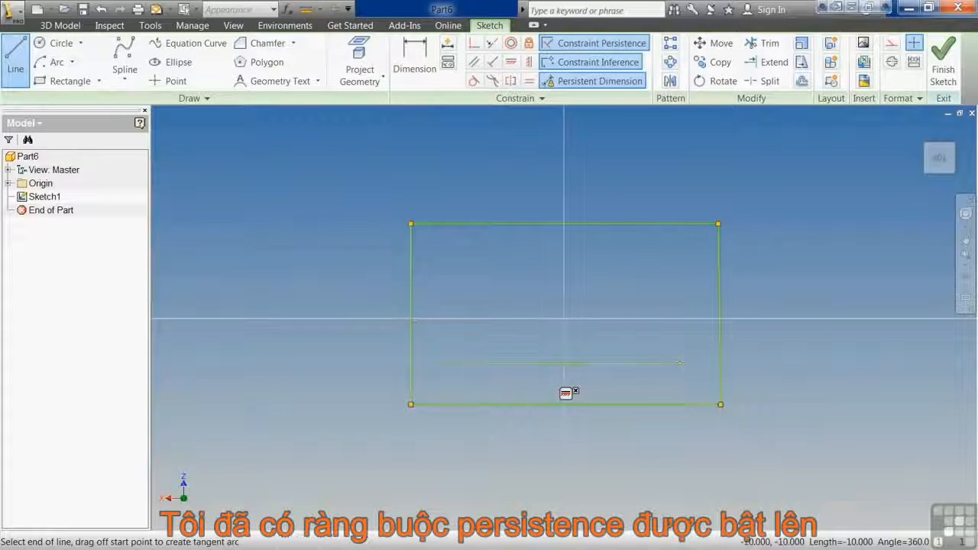
{"action": "left_click", "coordinate": [680, 241]}
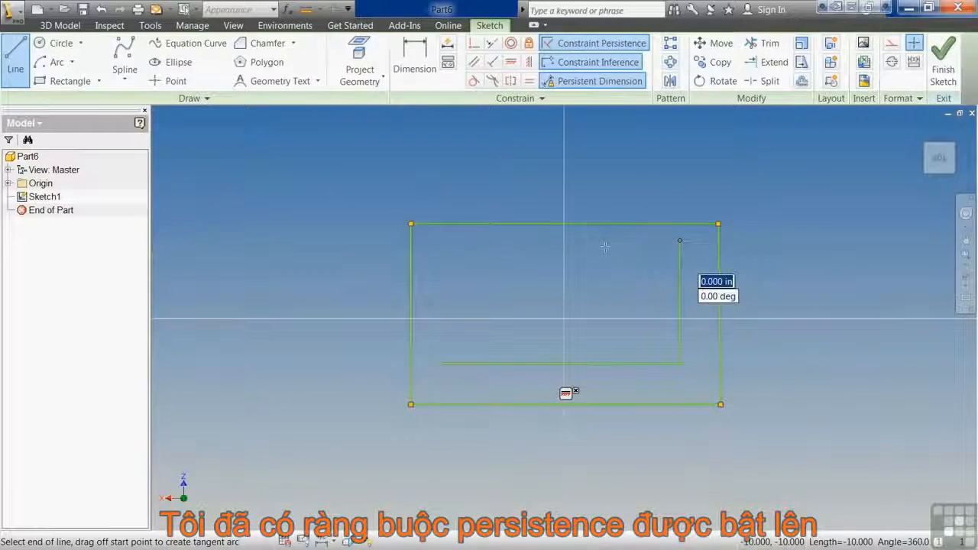
{"action": "left_click", "coordinate": [437, 240]}
{"action": "left_click", "coordinate": [437, 363]}
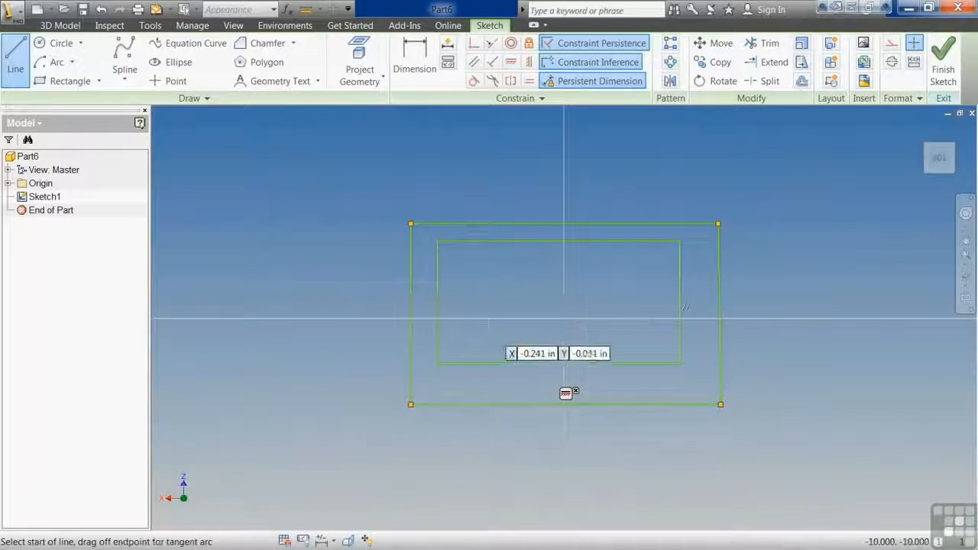
End the Line command and show all constraints on the sketch, including the inner rectangle.
{"action": "right_click", "coordinate": [489, 323]}
{"action": "left_click", "coordinate": [538, 323]}
{"action": "right_click", "coordinate": [511, 259]}
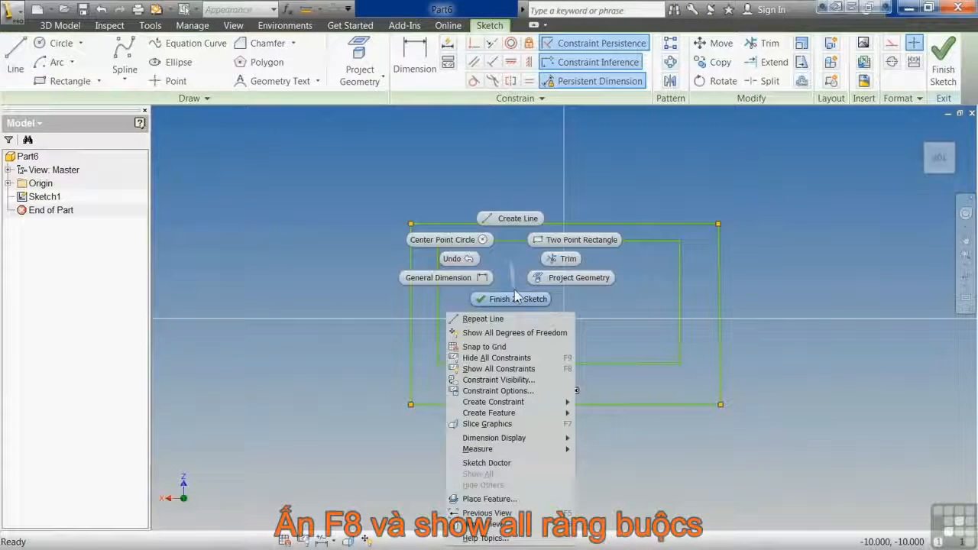
{"action": "left_click", "coordinate": [498, 368]}
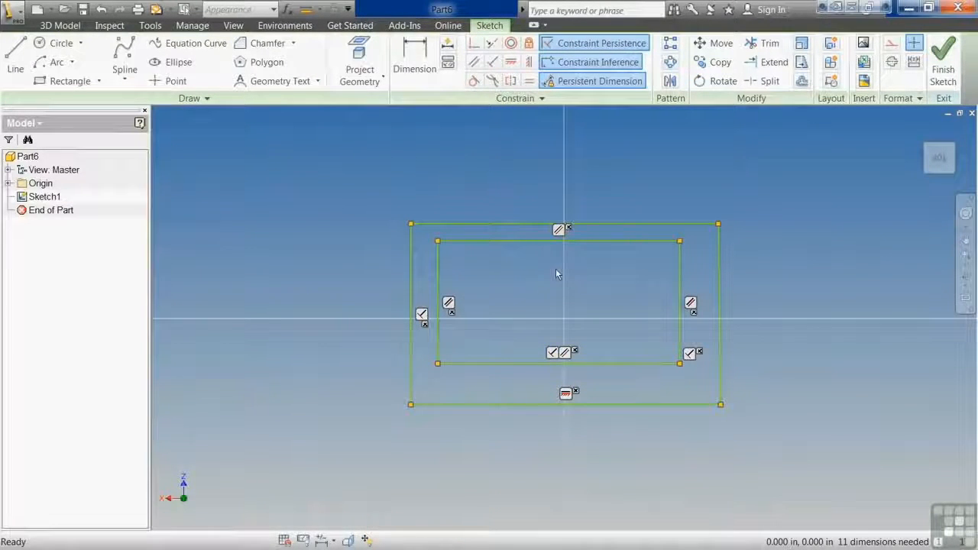
Turn off Constraint Inference and start a new line below the outer rectangle's lower-left corner.
{"action": "left_click", "coordinate": [596, 65]}
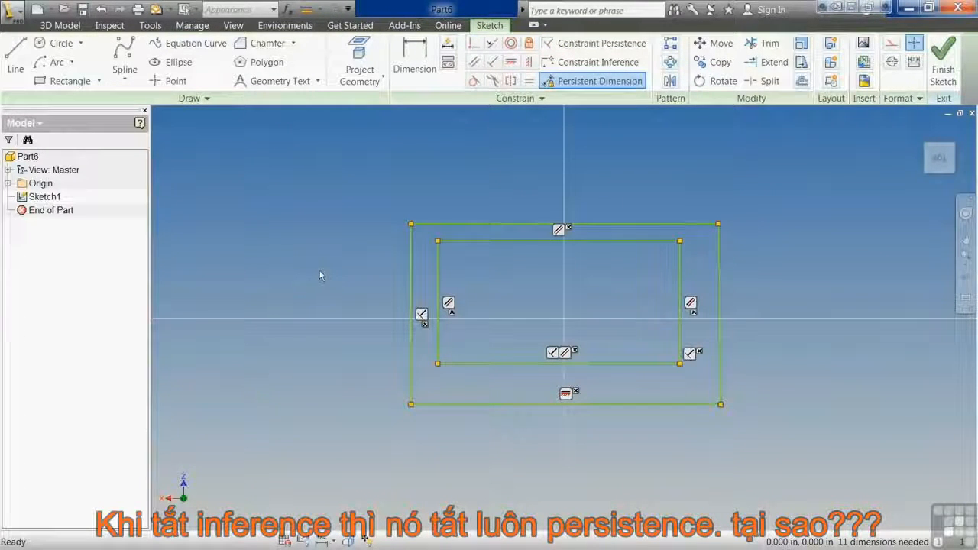
{"action": "left_click", "coordinate": [15, 55]}
{"action": "left_click", "coordinate": [303, 449]}
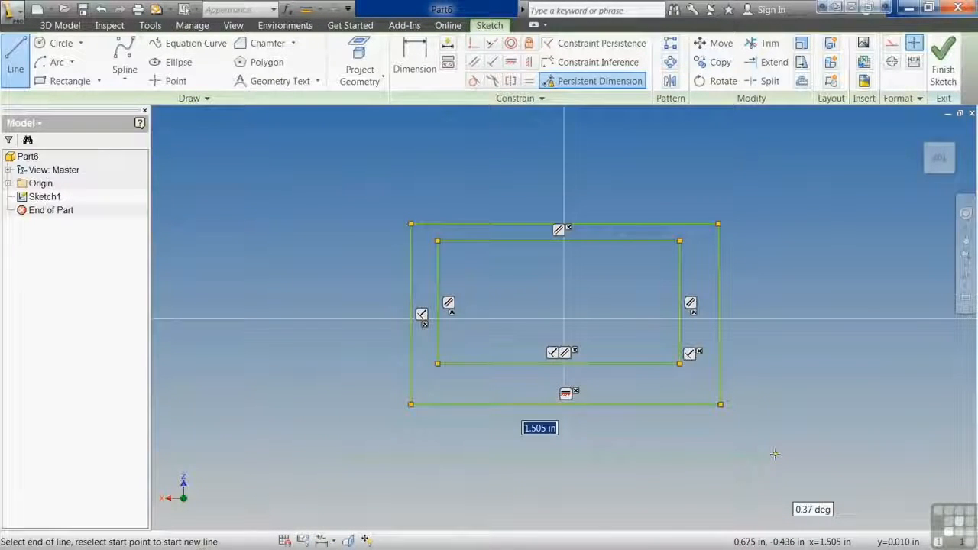
Turn Constraint Inference and Constraint Persistence back on while the line is still being drawn.
{"action": "left_click", "coordinate": [620, 71]}
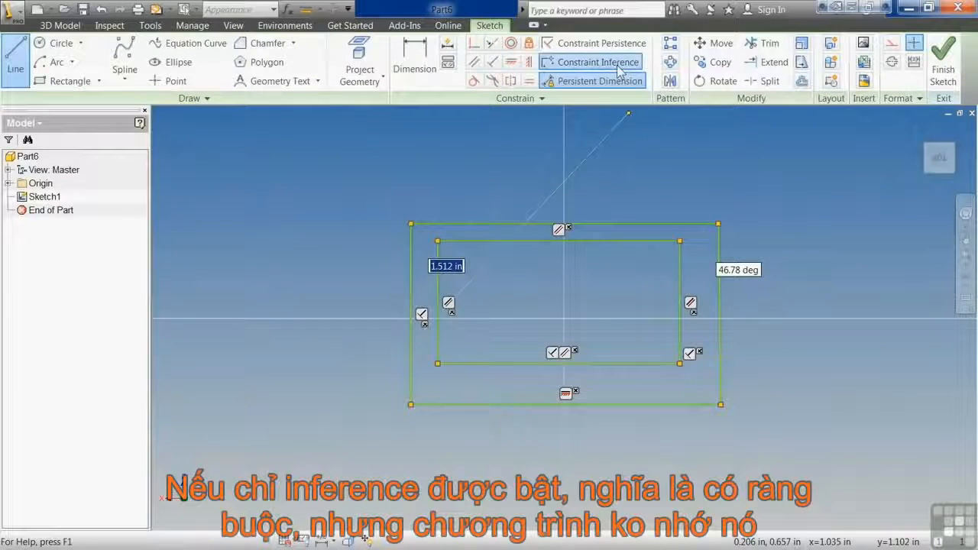
{"action": "left_click", "coordinate": [604, 47]}
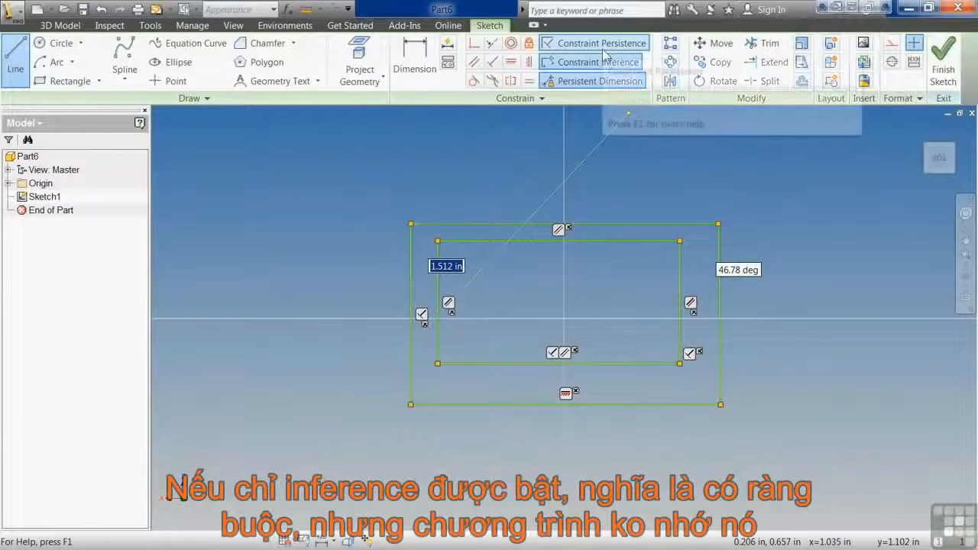
{"action": "left_click", "coordinate": [604, 49]}
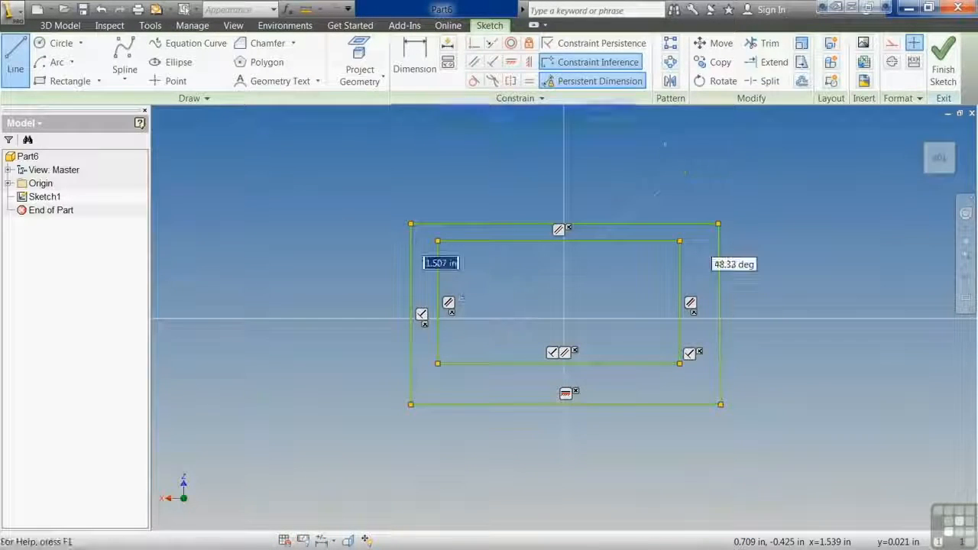
{"action": "left_click", "coordinate": [600, 43]}
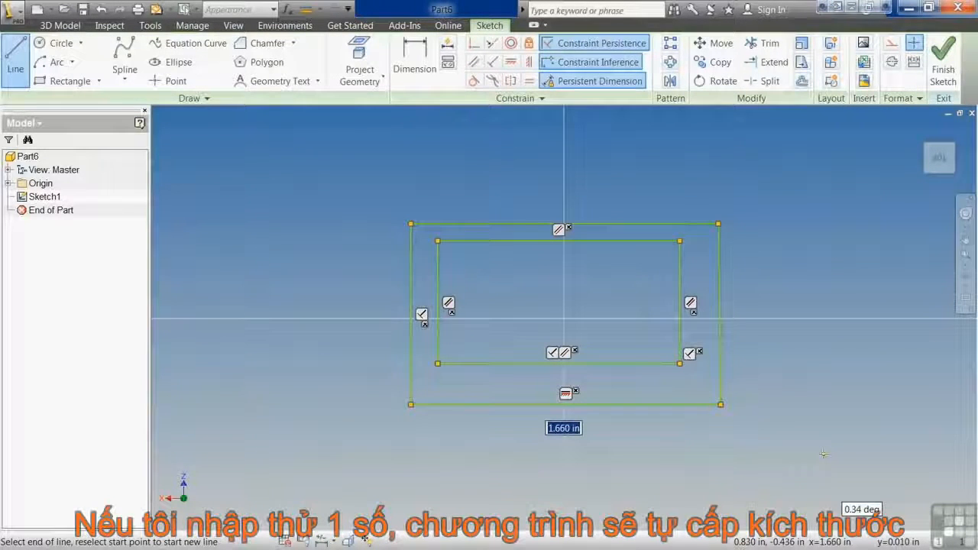
Draw the nearly horizontal line below the rectangles with an entered length of 1.75 in, keeping its dimension.
{"action": "type", "text": "1."}
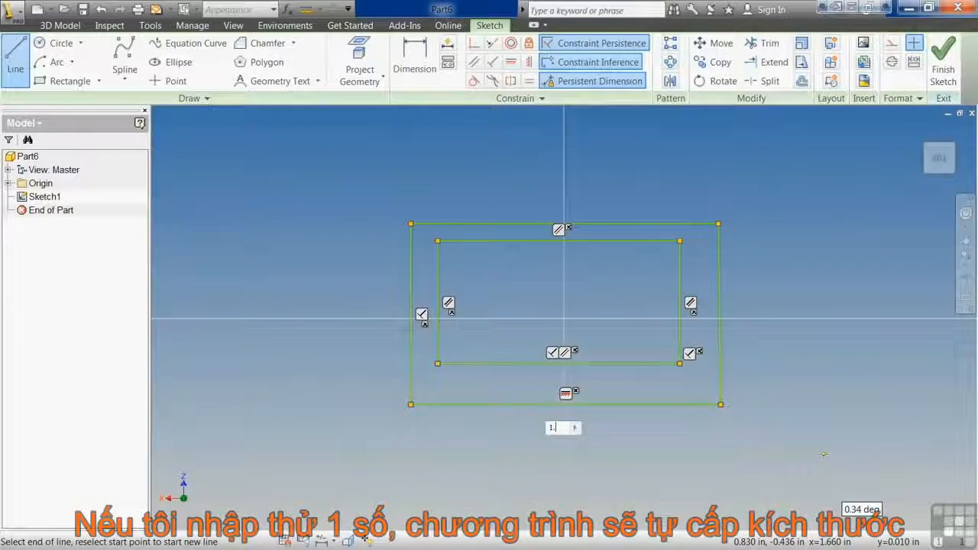
{"action": "type", "text": "75"}
{"action": "key", "text": "Return"}
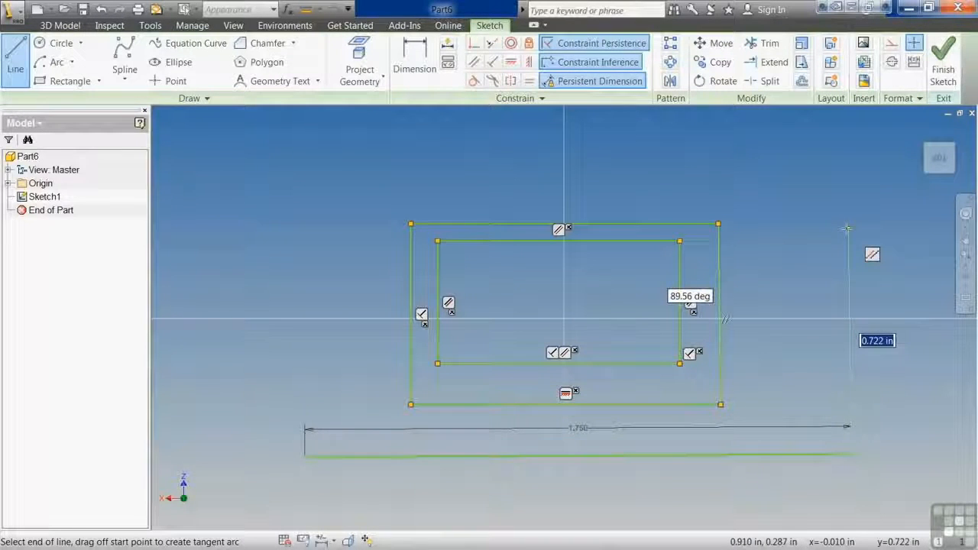
Turn off Persistent Dimension and draw a 1 in line perpendicular upward from the right end of the 1.75 in line.
{"action": "left_click", "coordinate": [595, 90]}
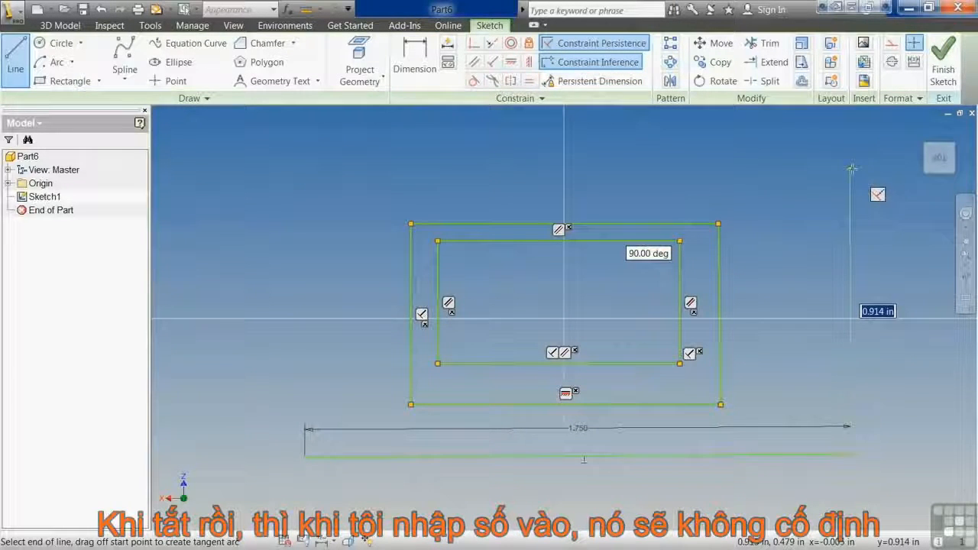
{"action": "type", "text": "1"}
{"action": "key", "text": "Return"}
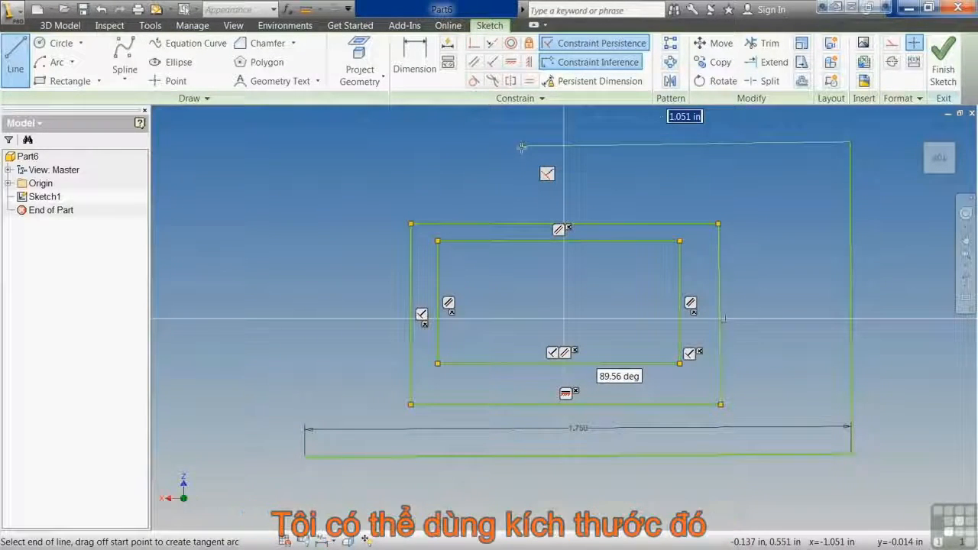
End the Line command and set the sketch's dimension display to Expression.
{"action": "key", "text": "Escape"}
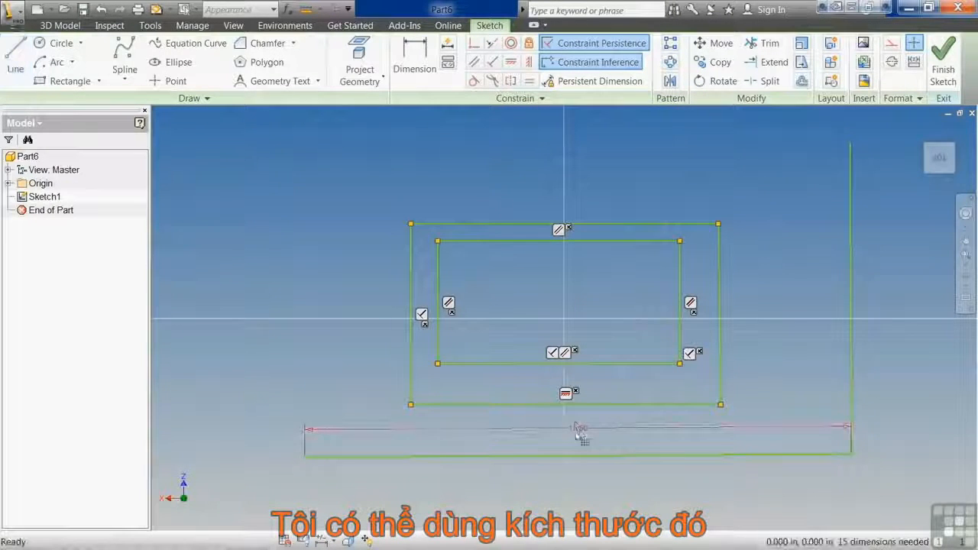
{"action": "right_click", "coordinate": [596, 314]}
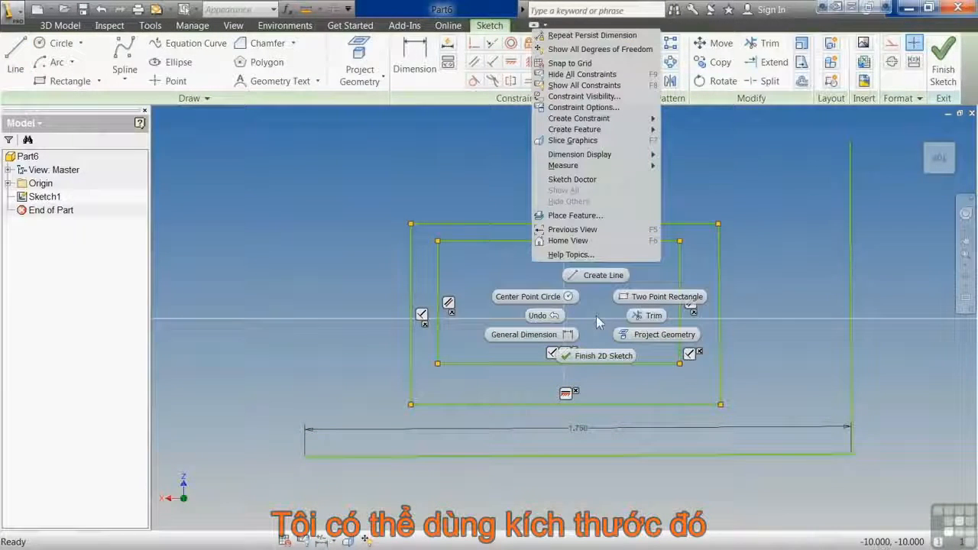
{"action": "mouse_move", "coordinate": [640, 158]}
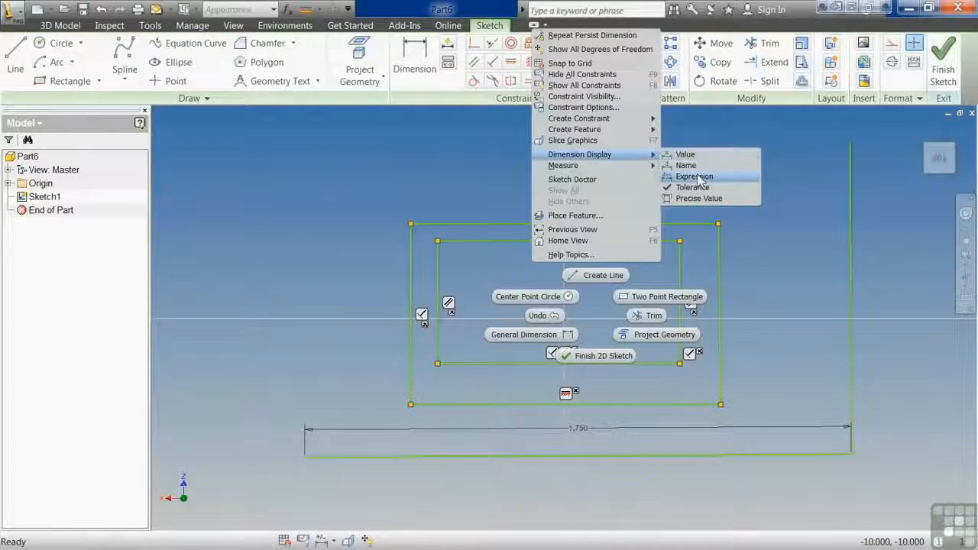
{"action": "left_click", "coordinate": [676, 175]}
Try to draw a line leftward from the vertical line's upper end with the length expression d0 -.5.
{"action": "left_click", "coordinate": [15, 61]}
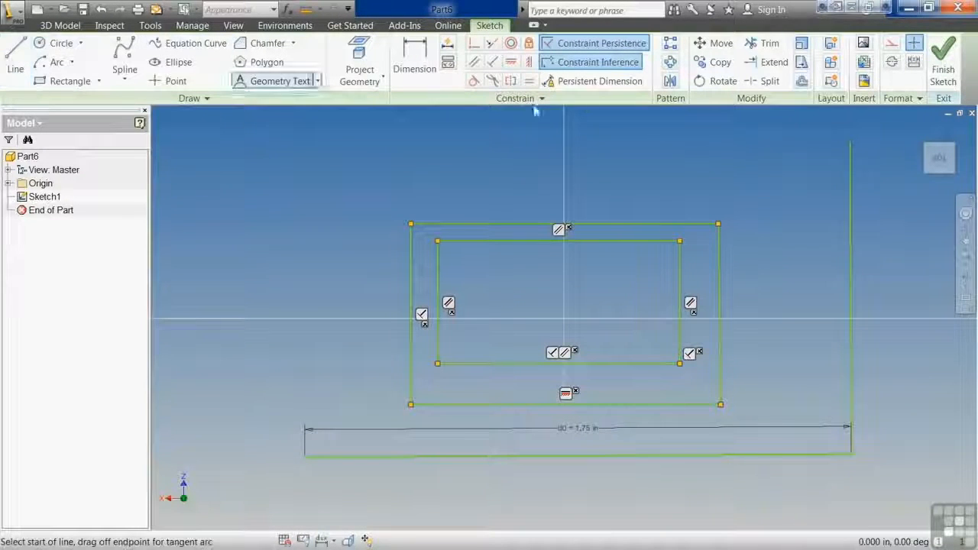
{"action": "left_click", "coordinate": [850, 142]}
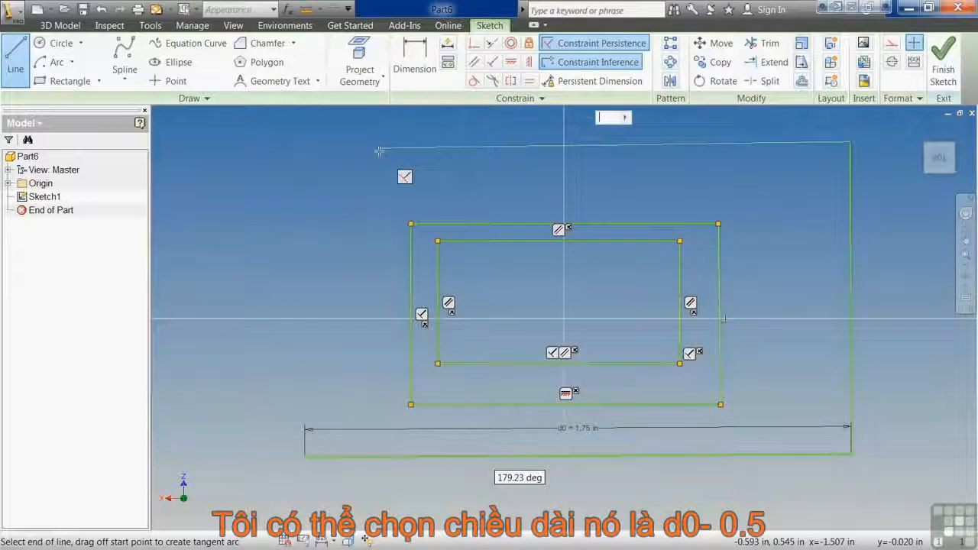
{"action": "type", "text": "d0"}
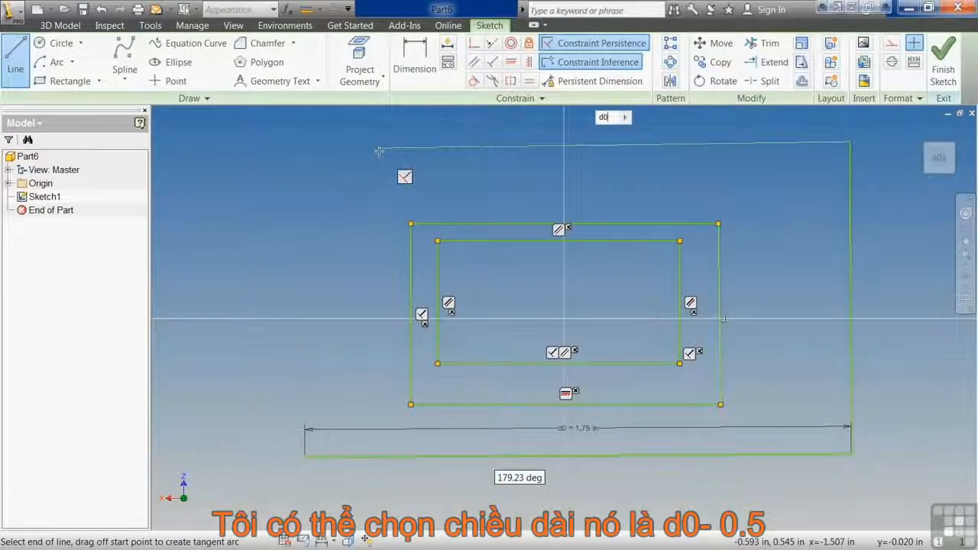
{"action": "type", "text": "-.5"}
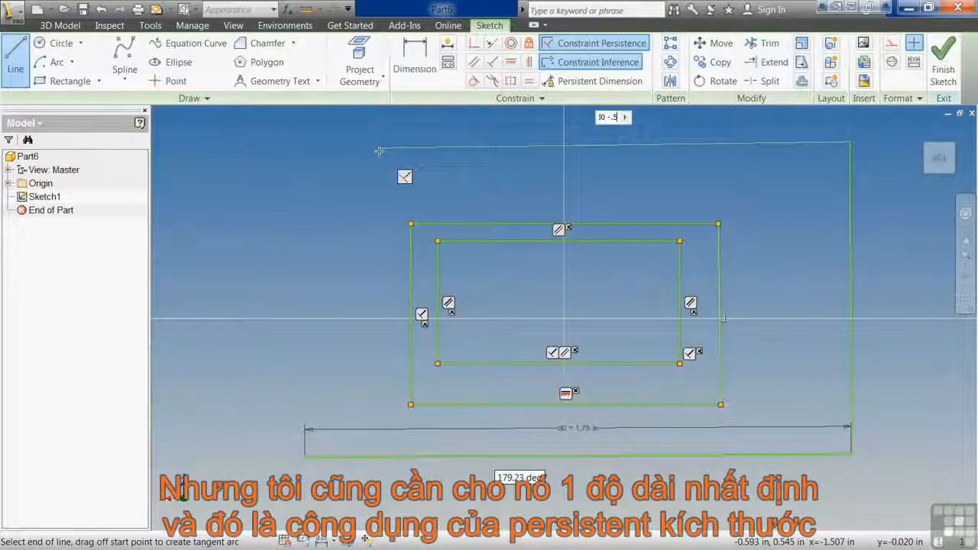
{"action": "key", "text": "Escape"}
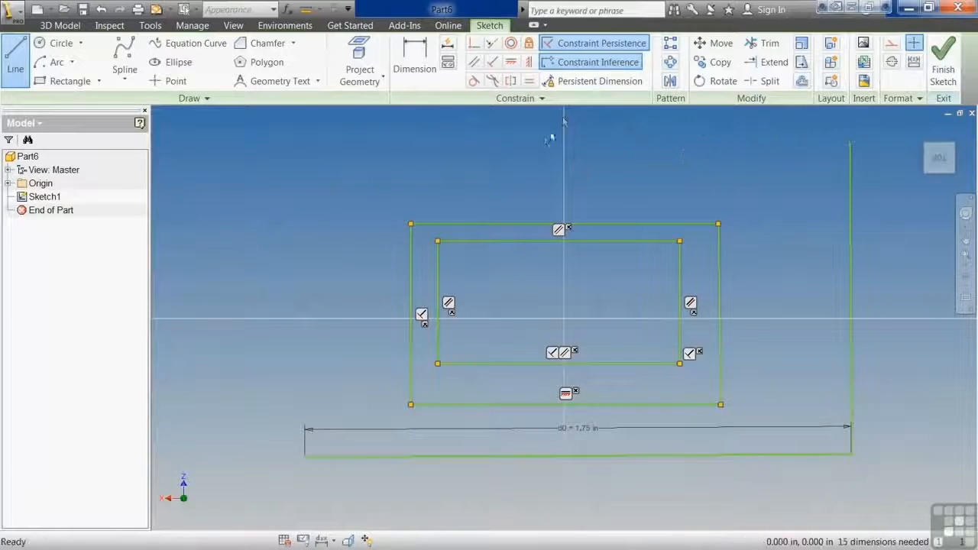
Review the Constraint Options for constraint inference, such as Horizontal, Parallel and Midpoint, and the inference scope, leaving the settings as they are.
{"action": "scroll", "coordinate": [515, 164], "scroll_direction": "up", "scroll_amount": 3}
{"action": "scroll", "coordinate": [516, 164], "scroll_direction": "down", "scroll_amount": 4}
{"action": "middle_click_drag", "start_coordinate": [524, 191], "coordinate": [481, 231]}
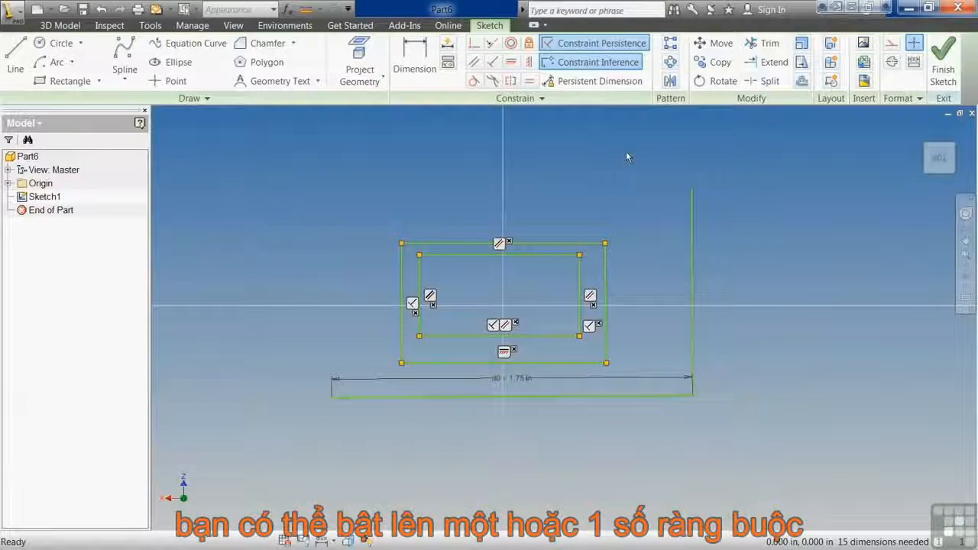
{"action": "right_click", "coordinate": [537, 168]}
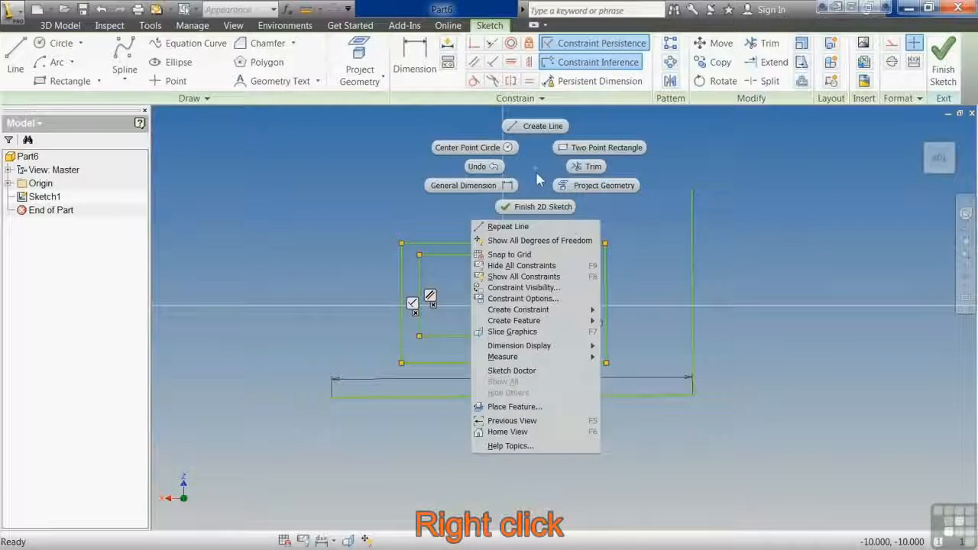
{"action": "left_click", "coordinate": [524, 299]}
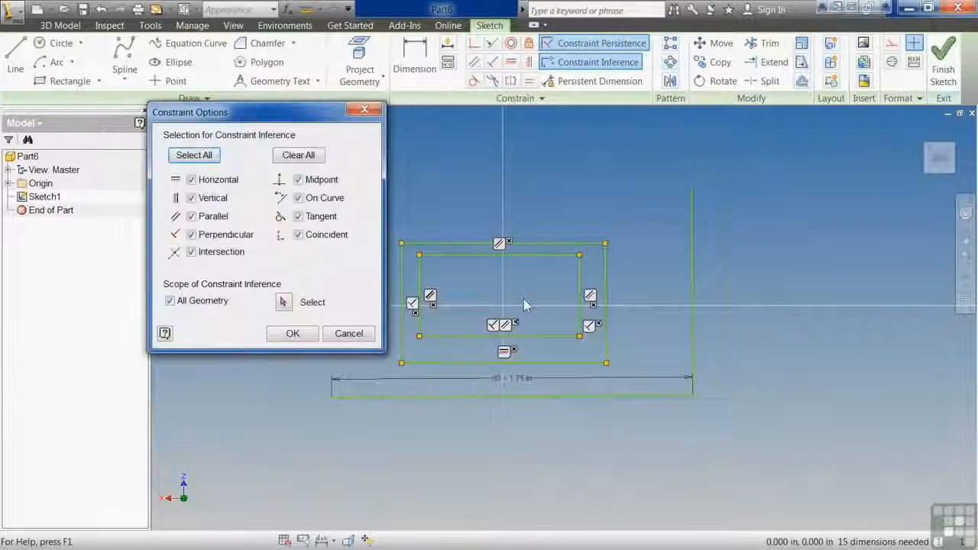
{"action": "left_click_drag", "start_coordinate": [226, 115], "coordinate": [263, 160]}
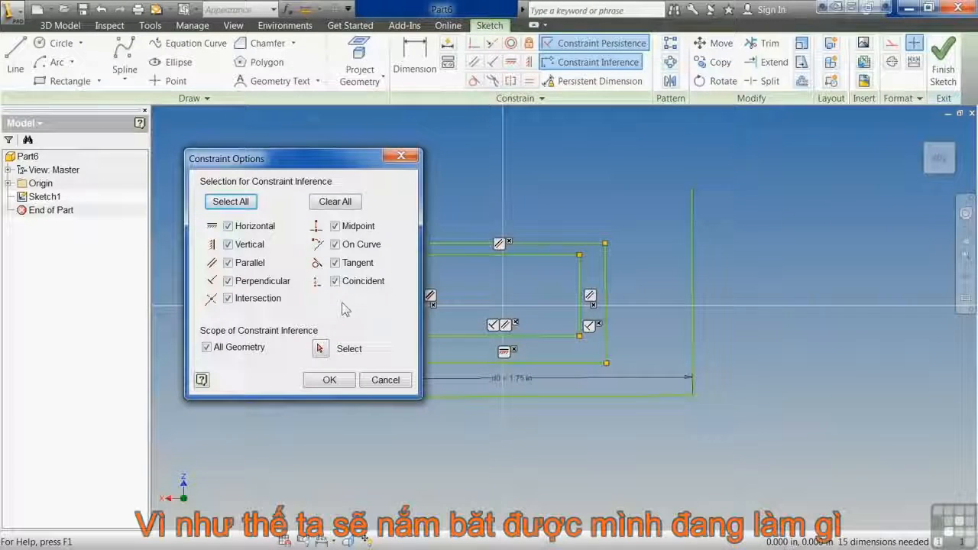
{"action": "left_click", "coordinate": [330, 378]}
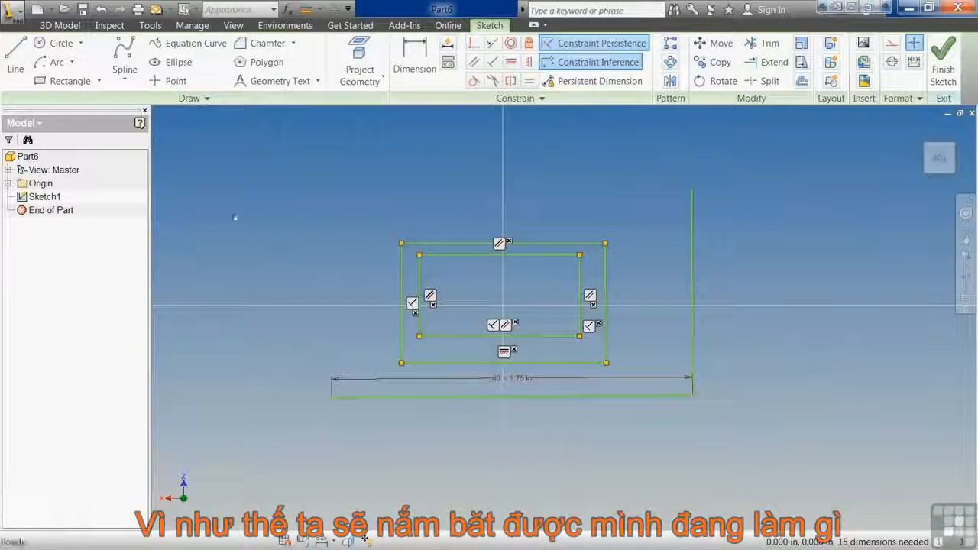
Leave the Line command and delete all the geometry in the sketch.
{"action": "left_click", "coordinate": [15, 61]}
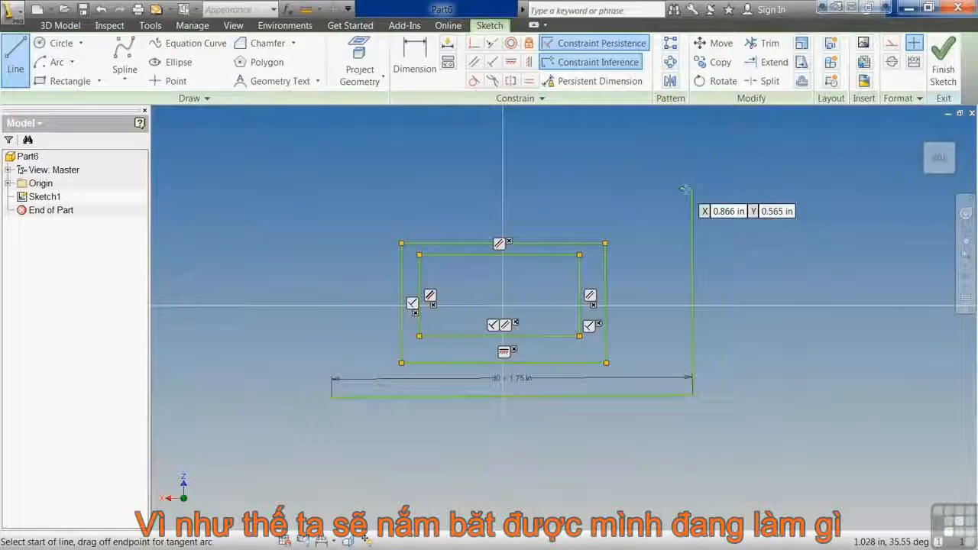
{"action": "key", "text": "Escape"}
{"action": "left_click_drag", "start_coordinate": [732, 173], "coordinate": [290, 412]}
{"action": "key", "text": "Delete"}
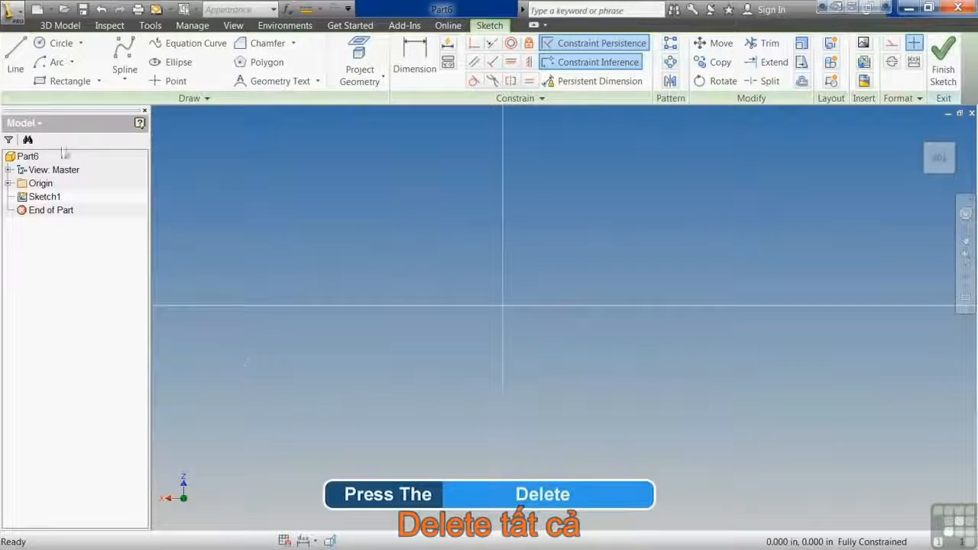
Sketch a closed L-shaped line outline about 1.57 in wide and 0.87 in tall, with a left leg about 0.55 in long and 0.29 in high.
{"action": "key", "text": "l"}
{"action": "left_click", "coordinate": [314, 383]}
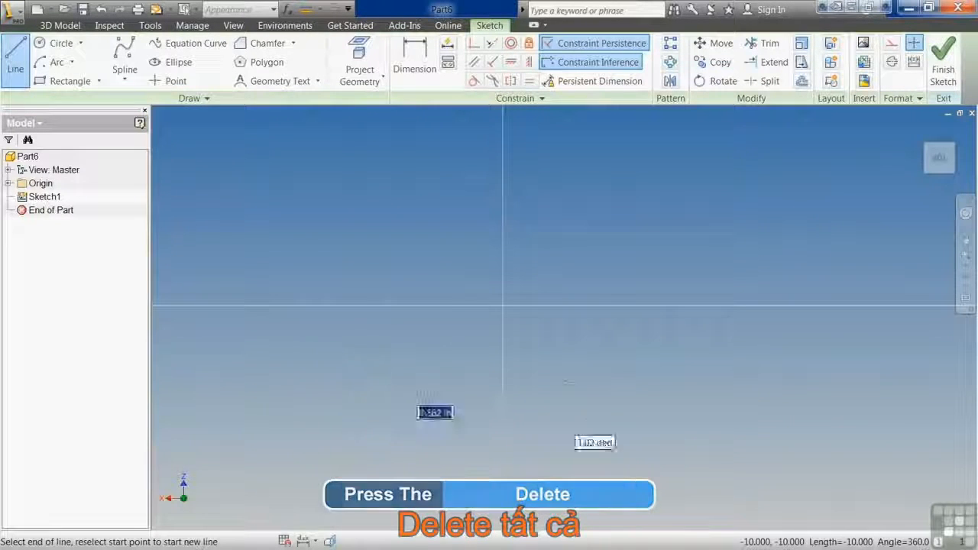
{"action": "left_click", "coordinate": [640, 383]}
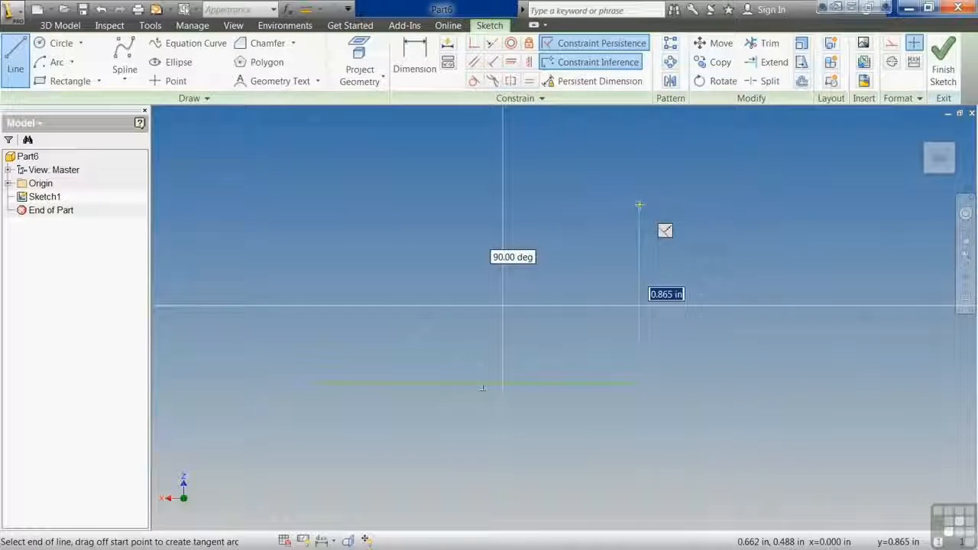
{"action": "left_click", "coordinate": [640, 205]}
{"action": "left_click", "coordinate": [430, 205]}
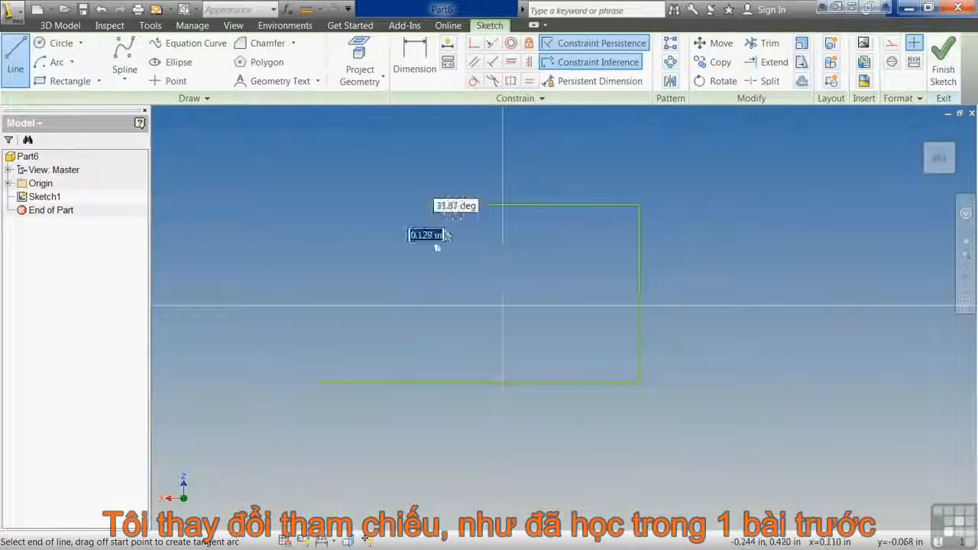
{"action": "left_click", "coordinate": [431, 323]}
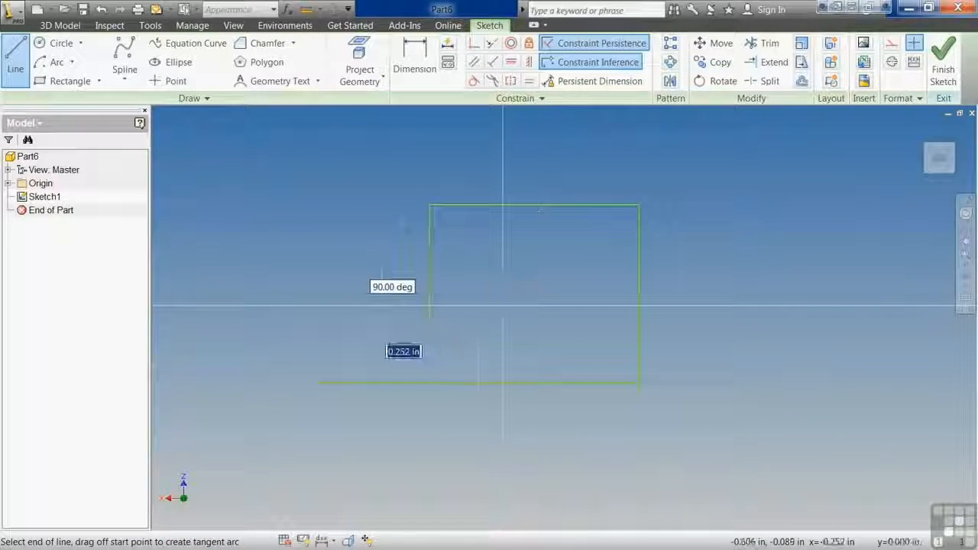
{"action": "left_click", "coordinate": [315, 323]}
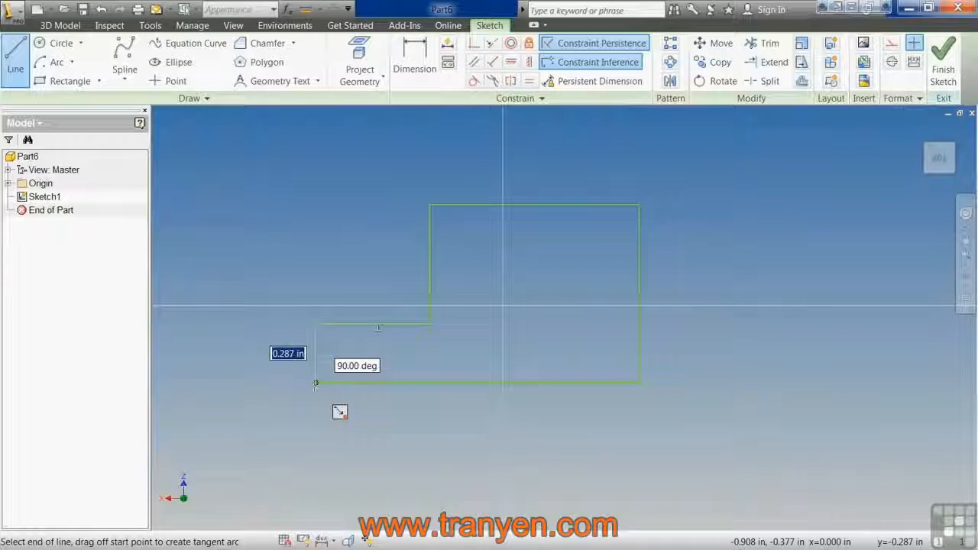
{"action": "left_click", "coordinate": [316, 383]}
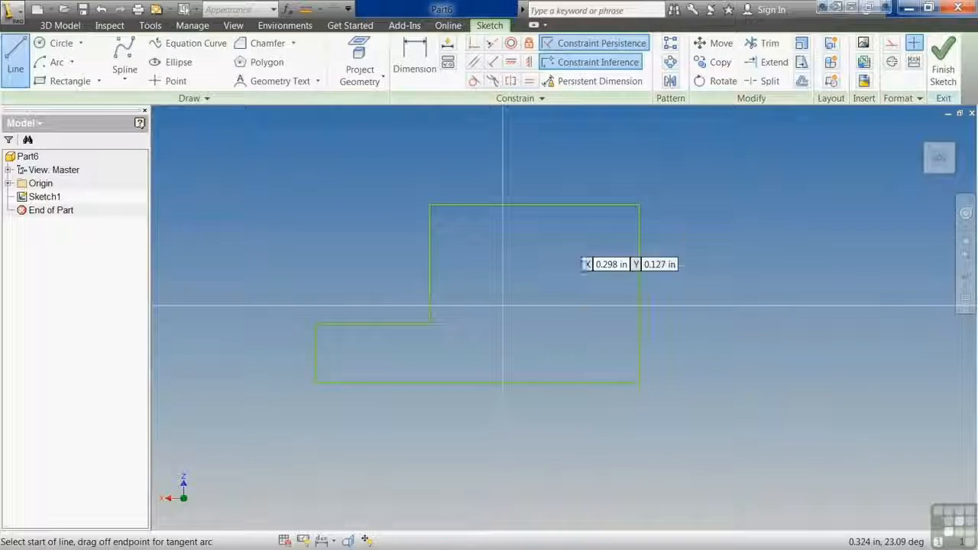